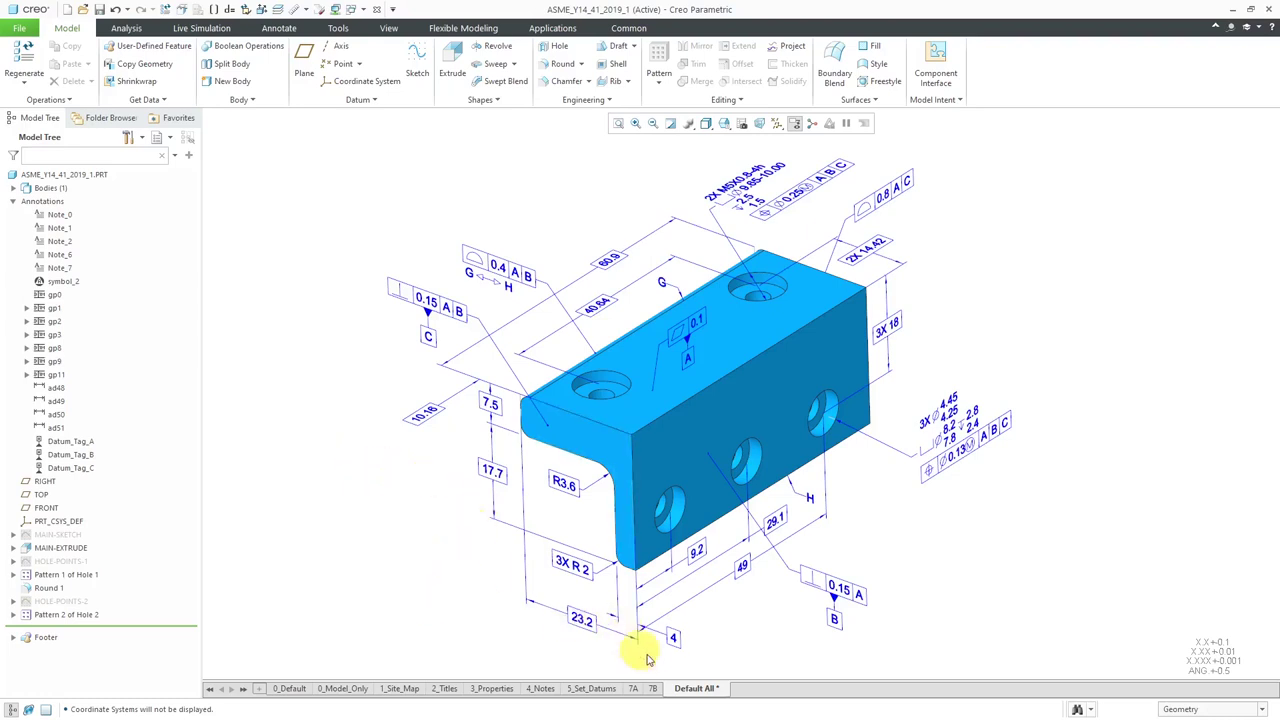
- In combination state 7A, set the bracket's two opposite end faces as the first and second references of the 60.9 length dimension
click(634, 690)
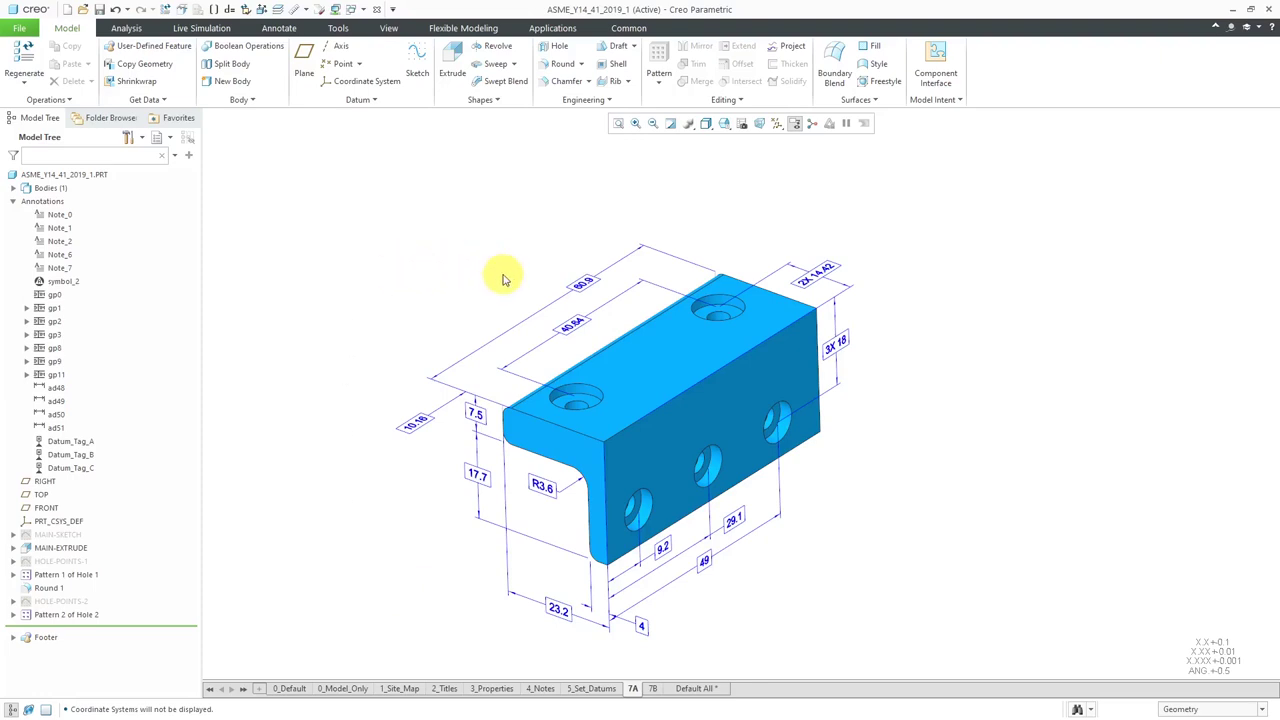
click(586, 282)
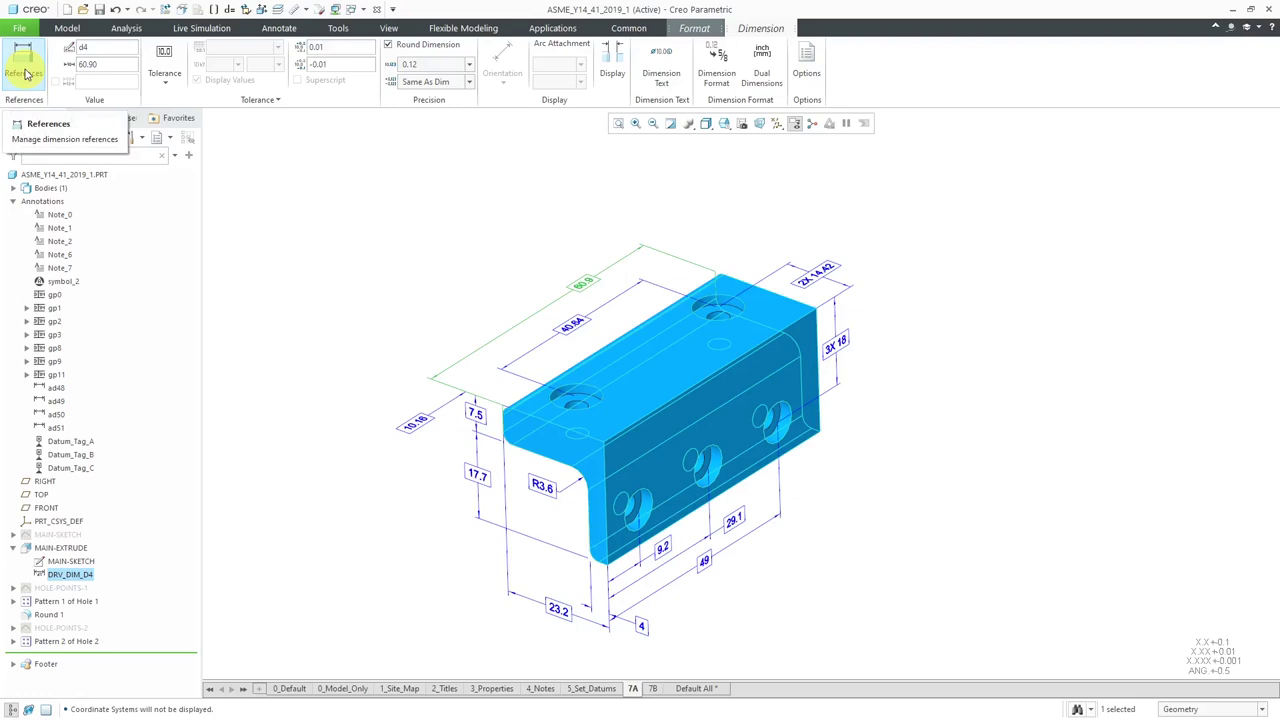
click(25, 70)
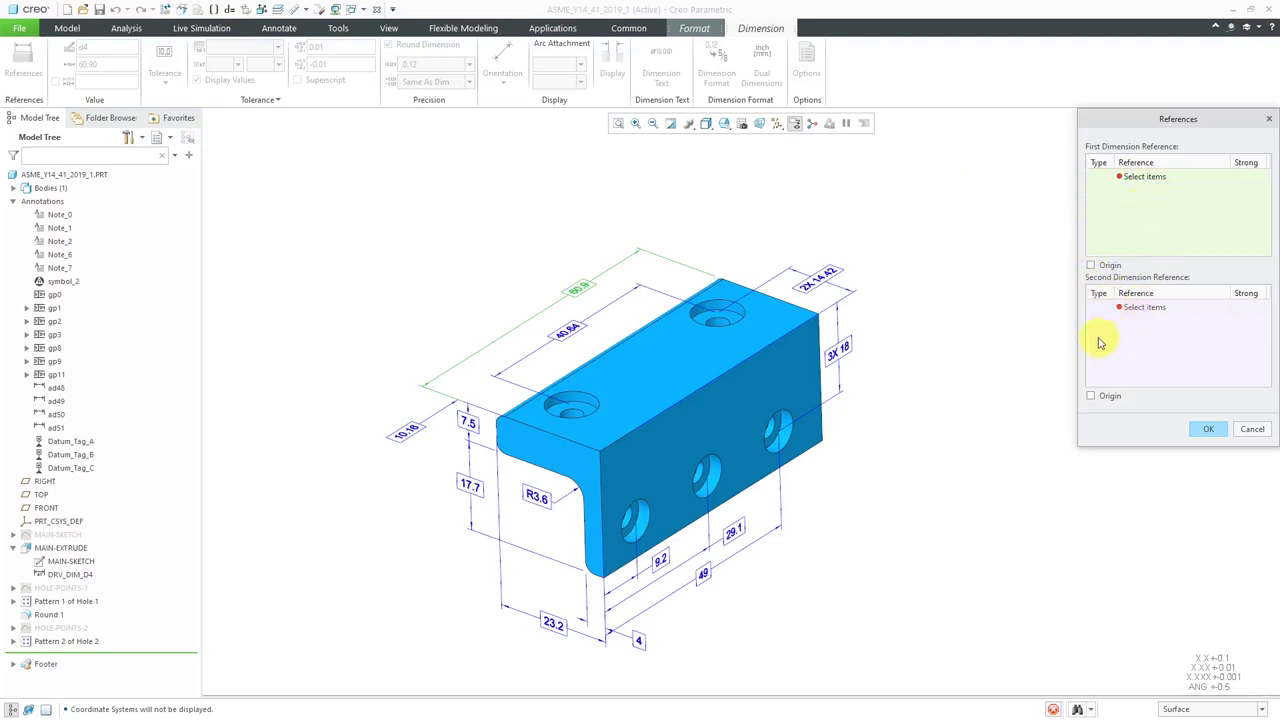
click(590, 462)
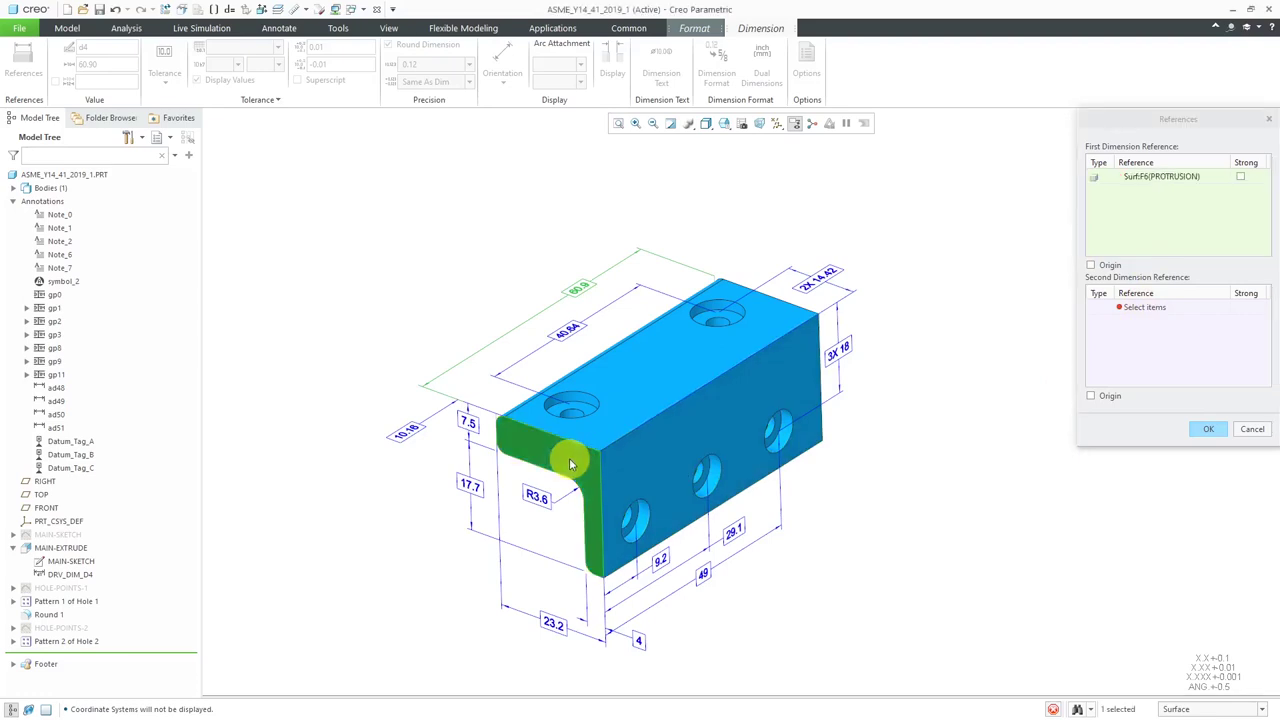
click(1150, 309)
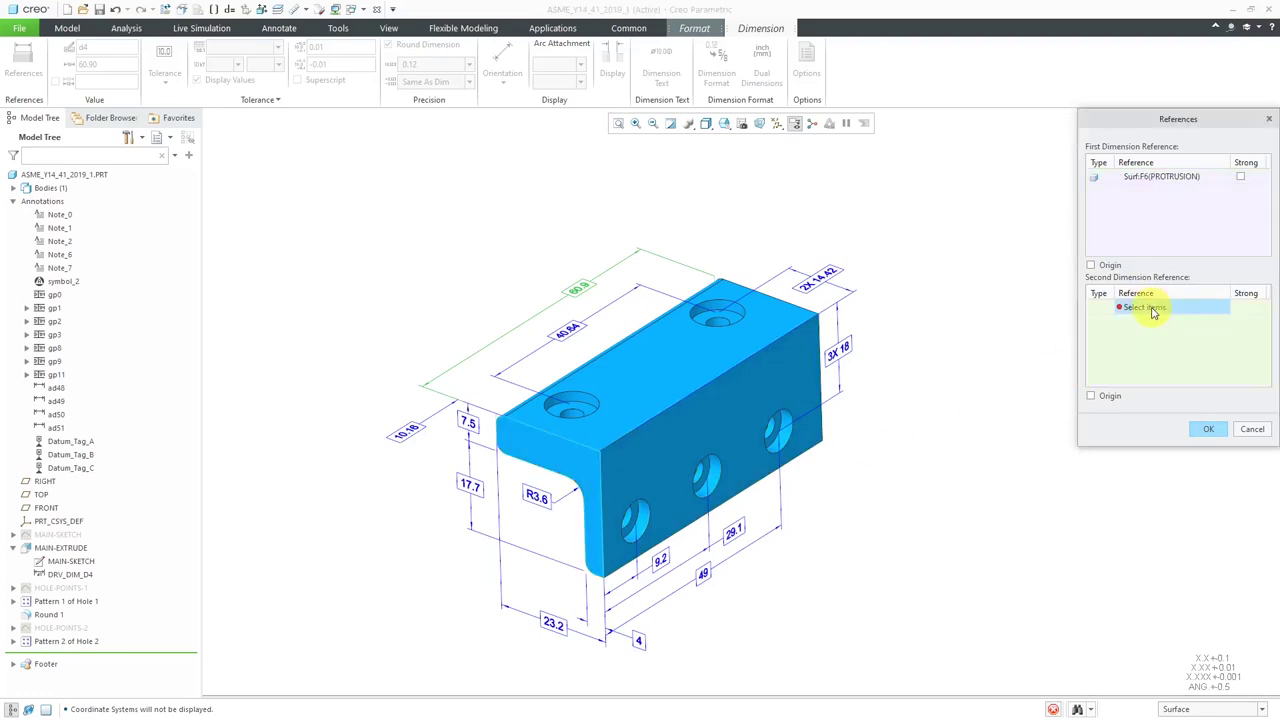
right_click(778, 318)
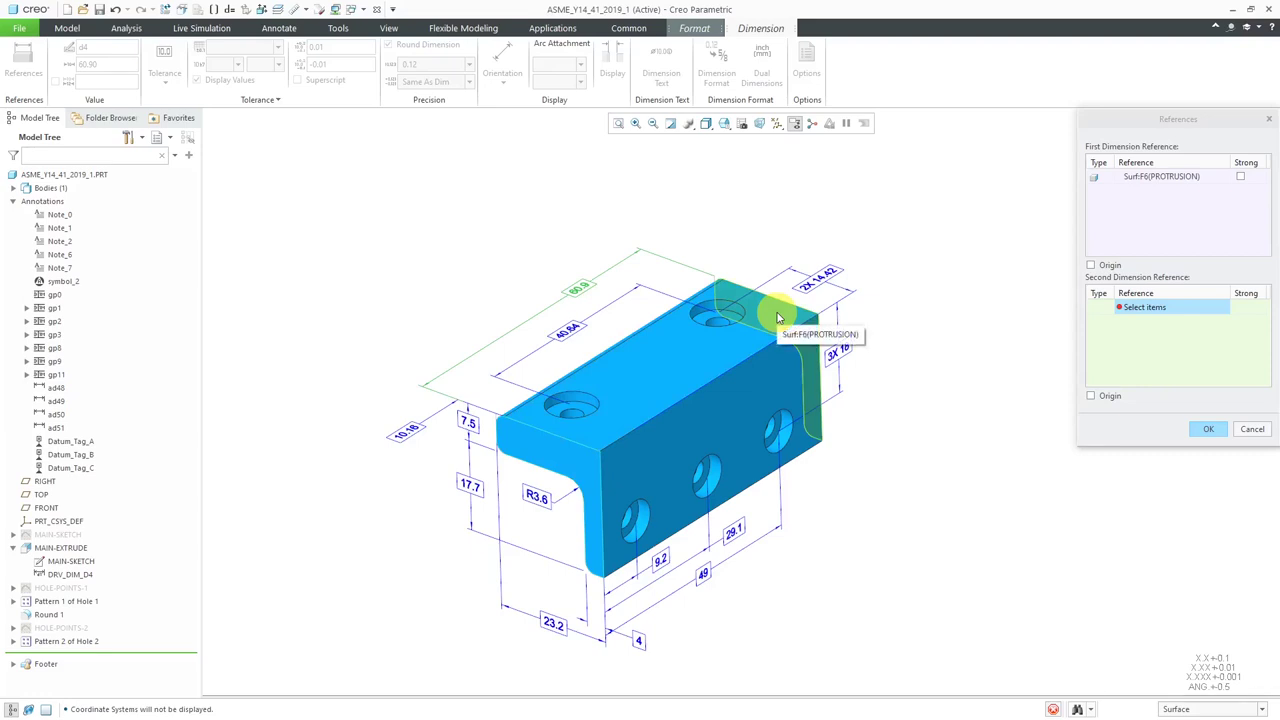
click(778, 318)
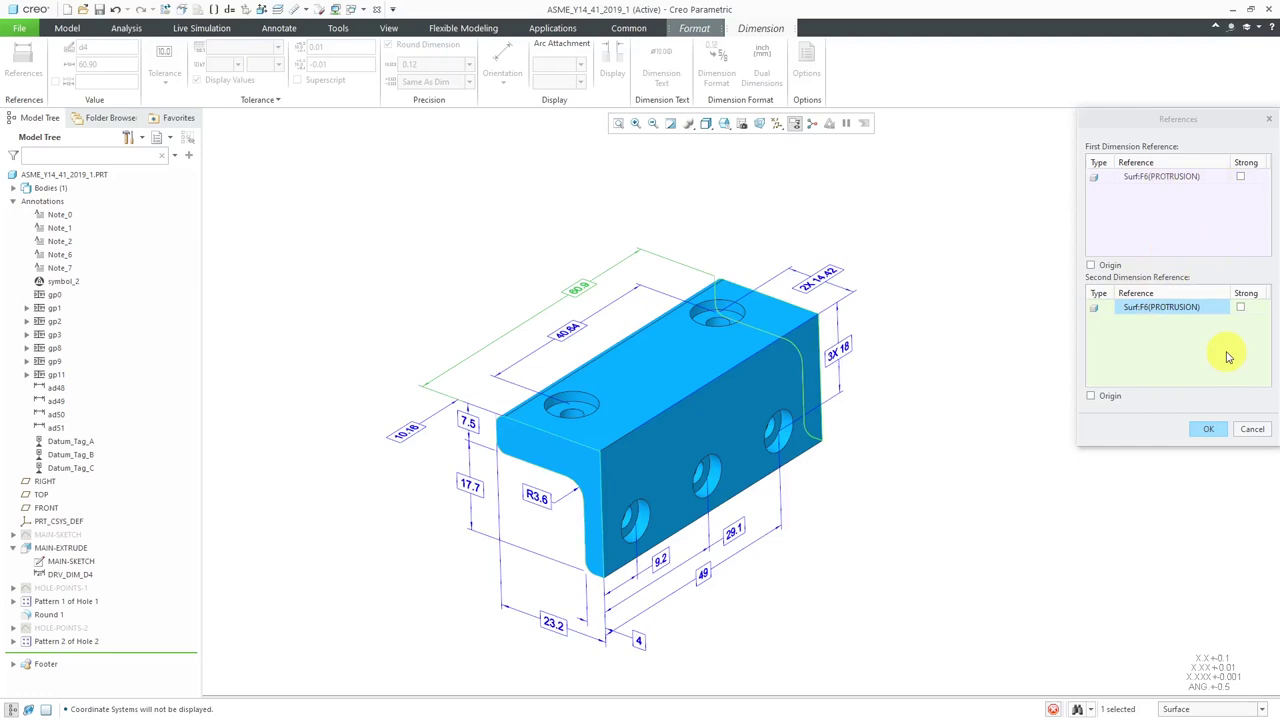
click(1212, 431)
click(1073, 343)
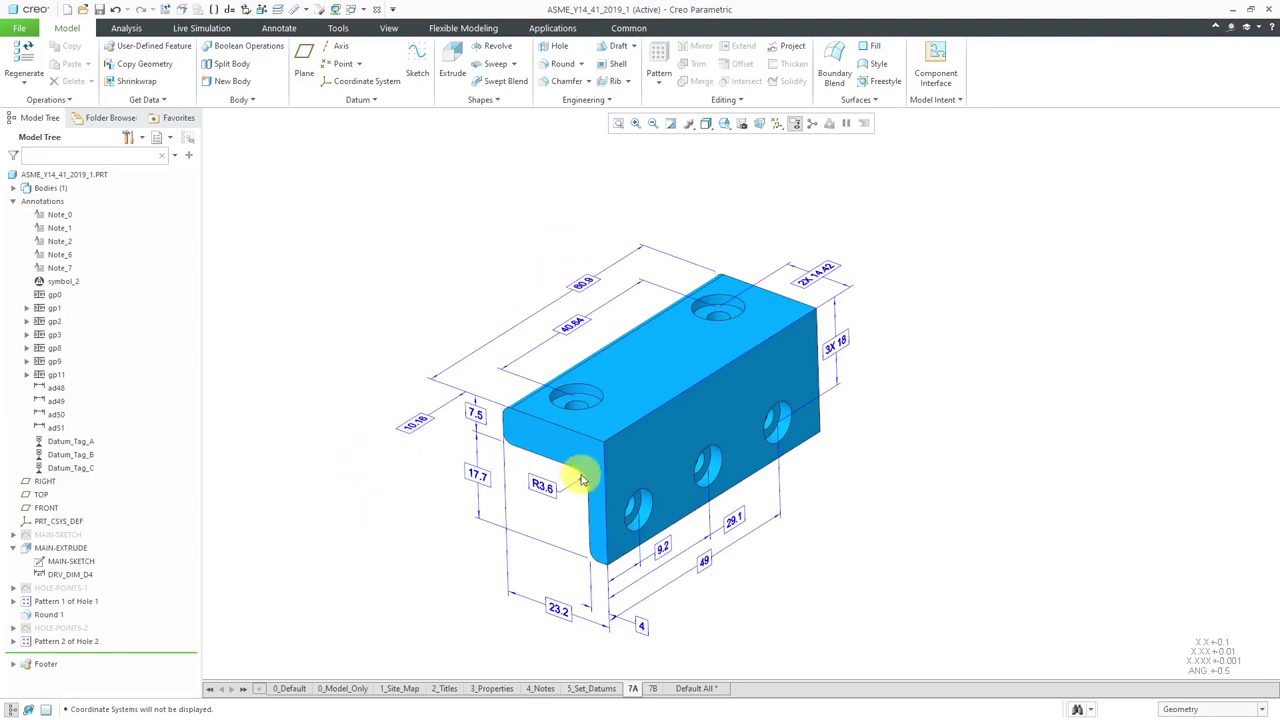
- From the Default All state, assign the 3X R2 radius dimension to combination state 7A
click(699, 689)
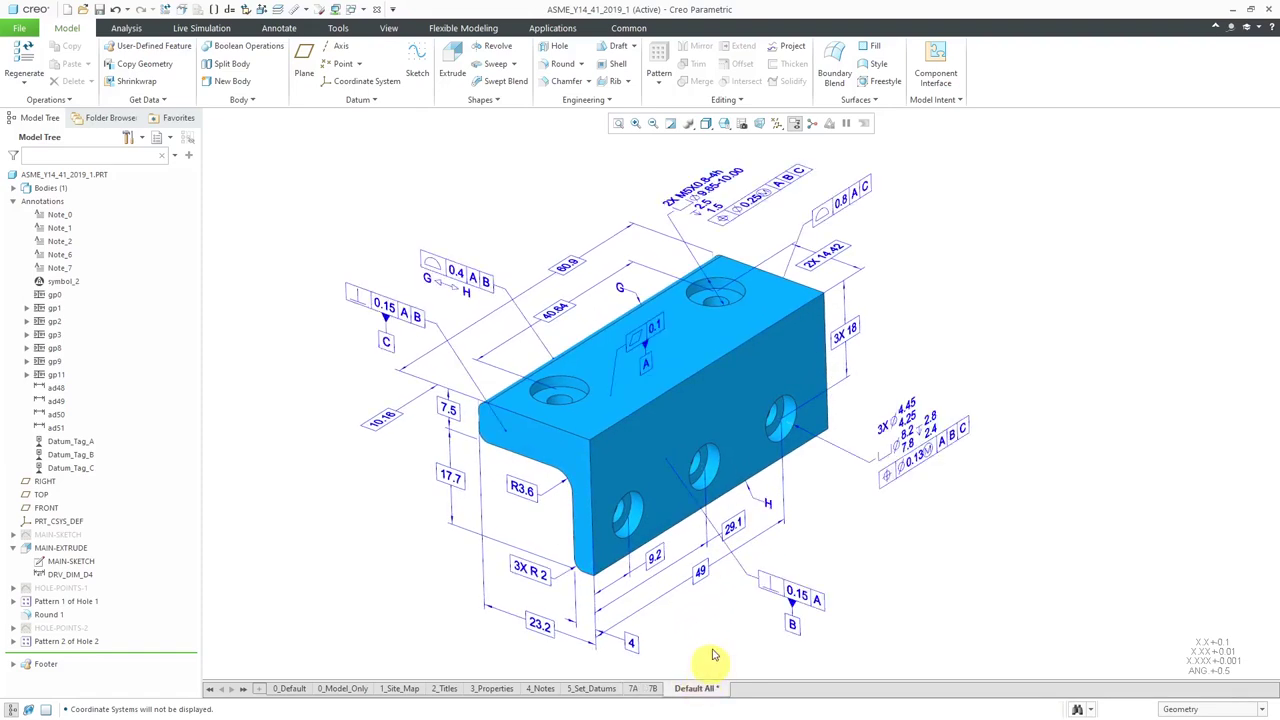
click(538, 575)
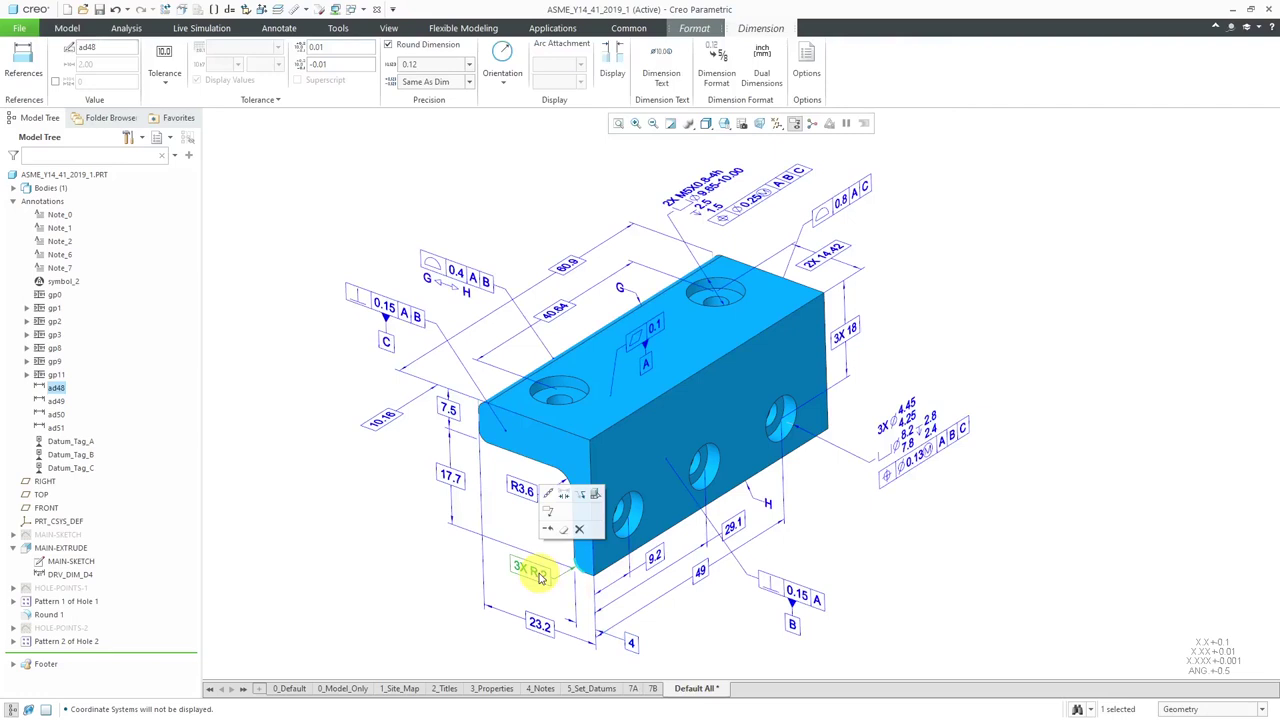
click(279, 29)
click(628, 46)
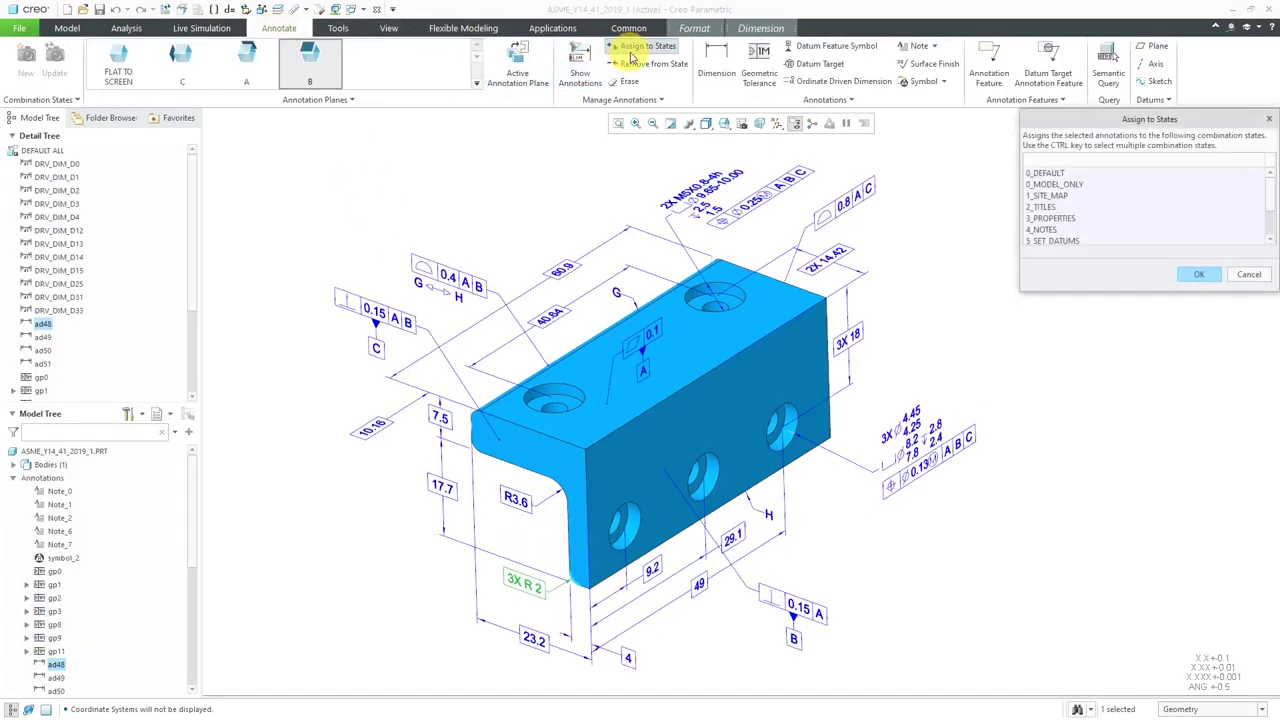
scroll(1135, 228, down, 1)
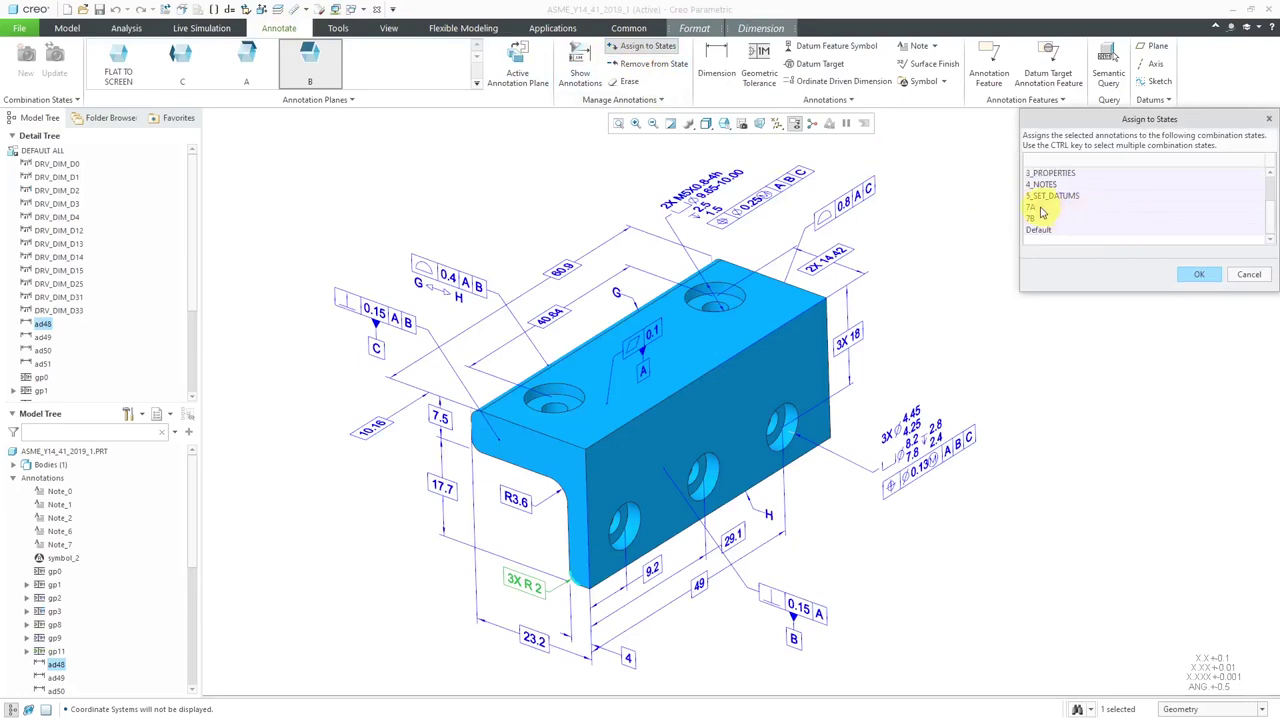
click(1040, 207)
click(1197, 273)
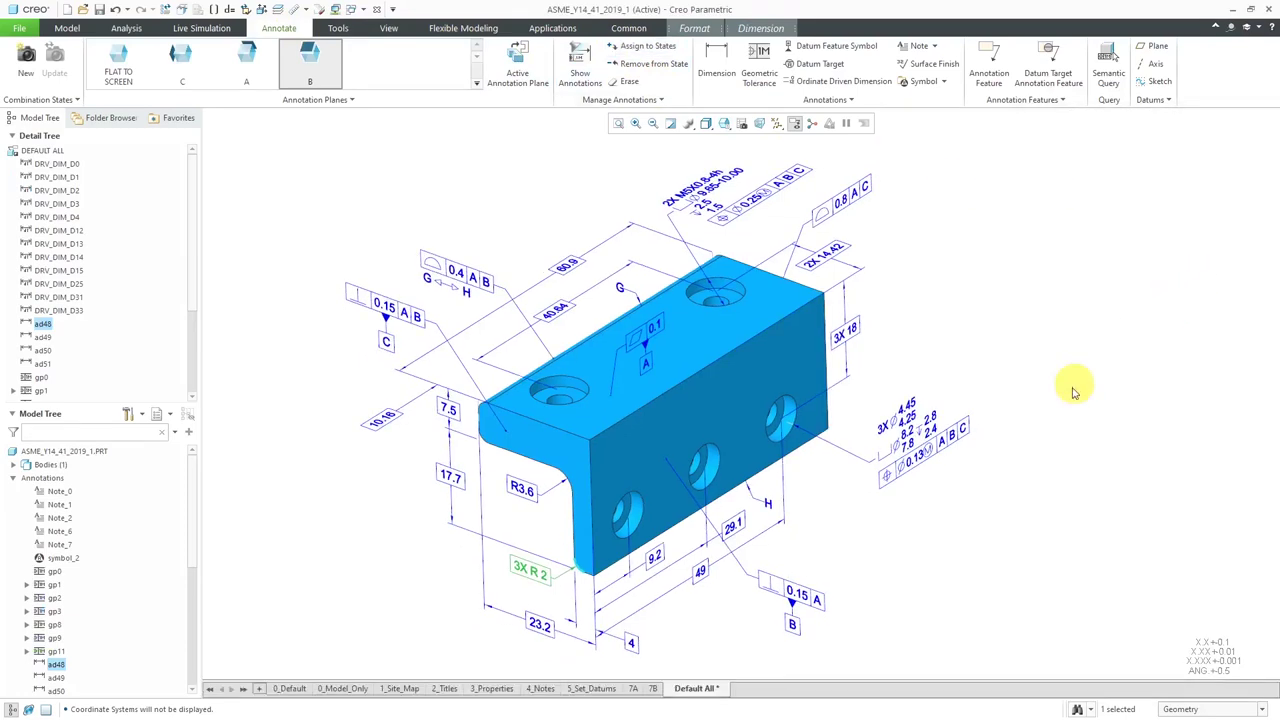
- In state 7A, add the bracket's three outer round surfaces to the first reference of the 3X R2 dimension
click(633, 688)
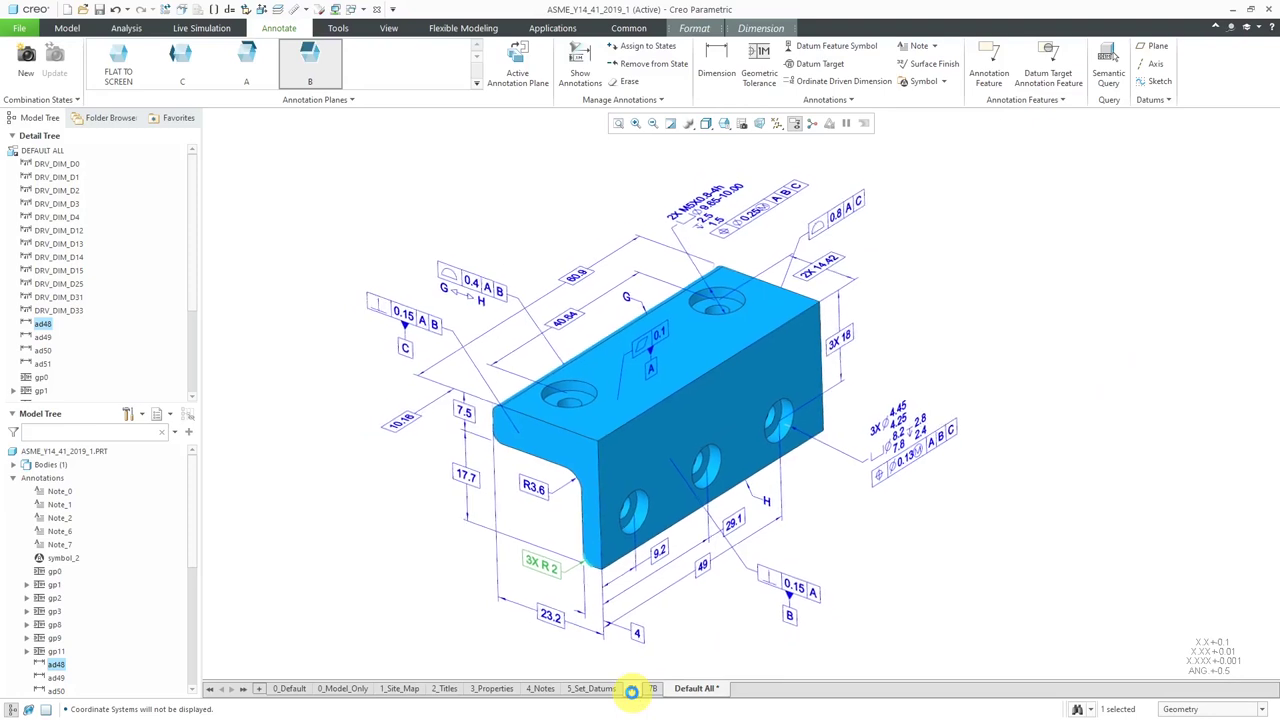
middle_drag(700, 577, 766, 486)
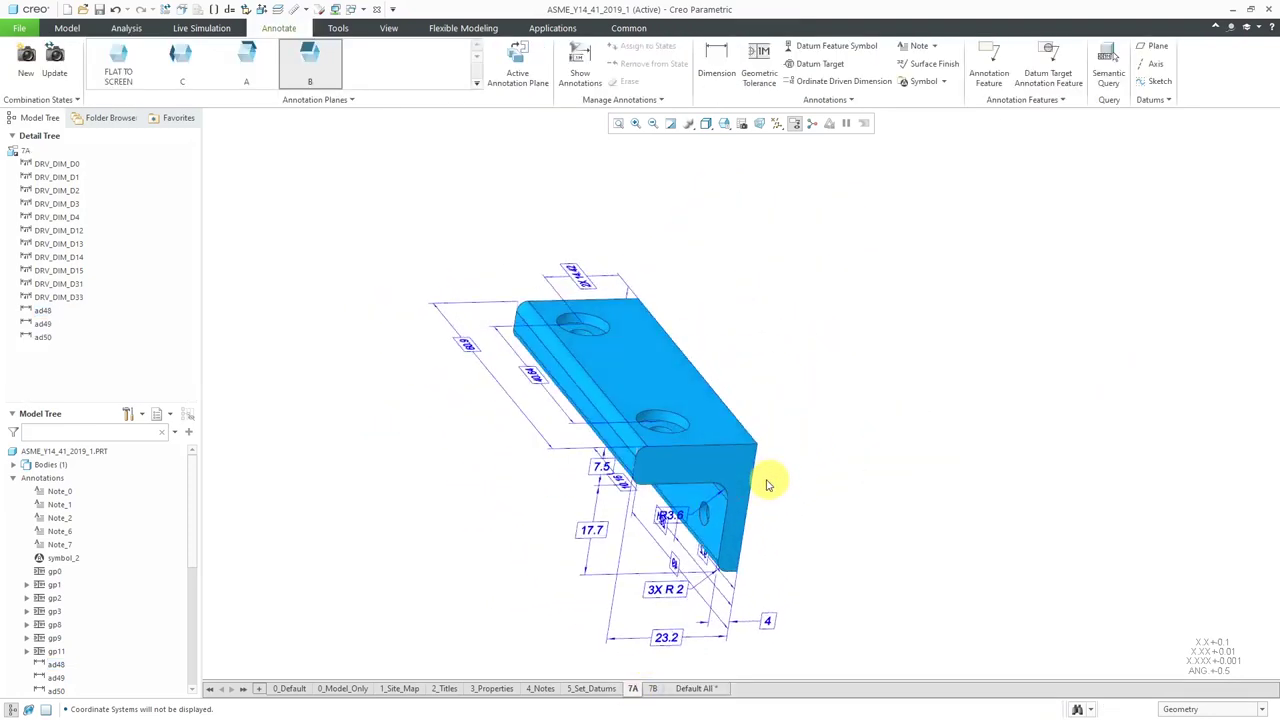
click(672, 597)
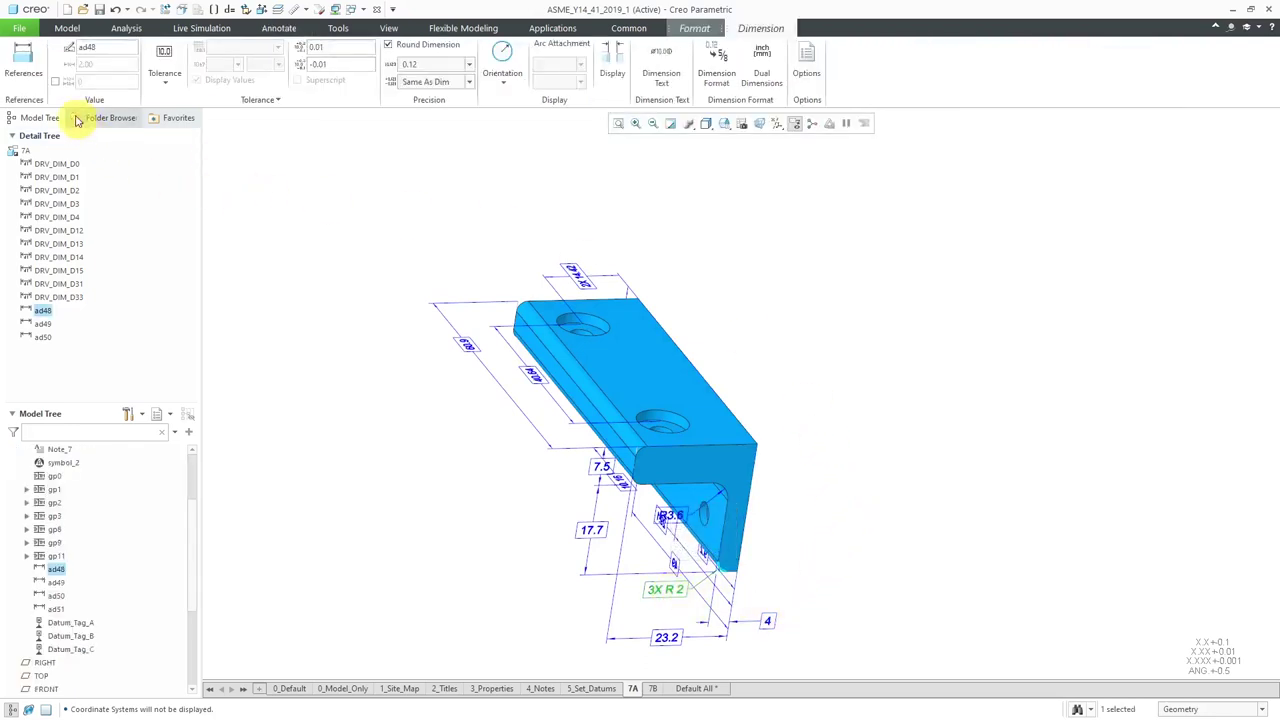
click(30, 82)
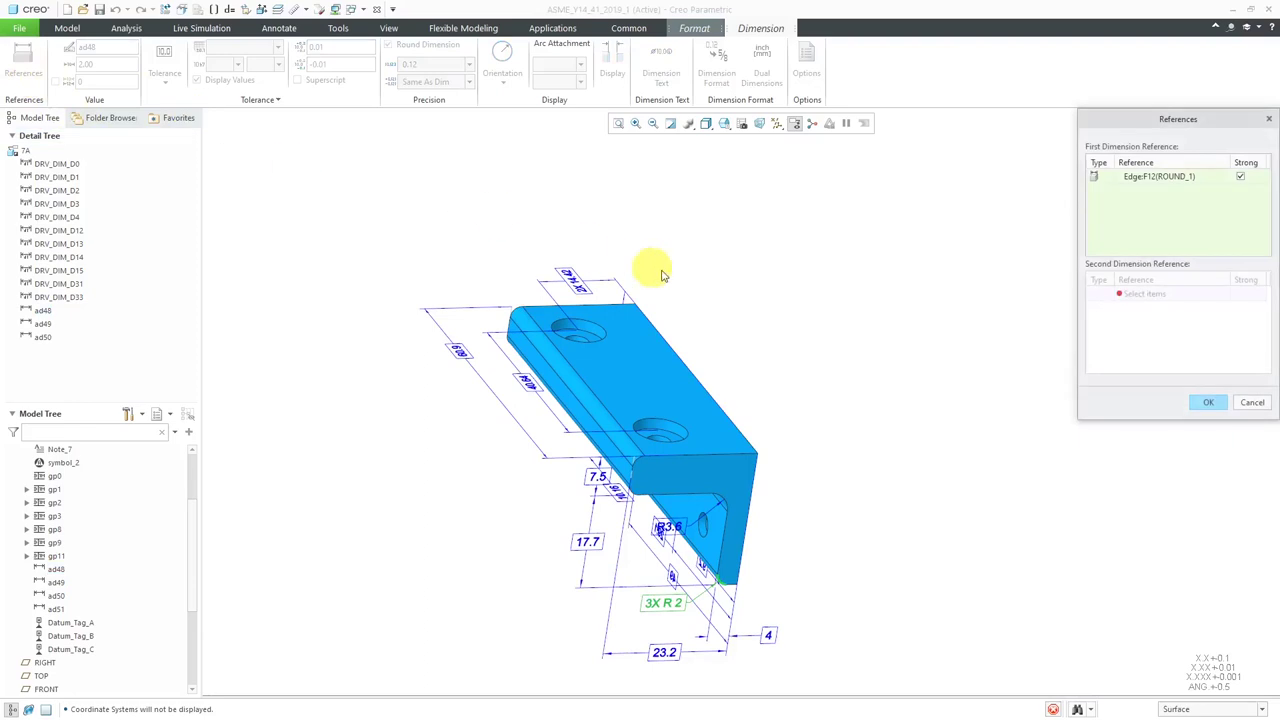
middle_drag(780, 497, 826, 443)
scroll(846, 517, up, 3)
scroll(846, 517, up, 2)
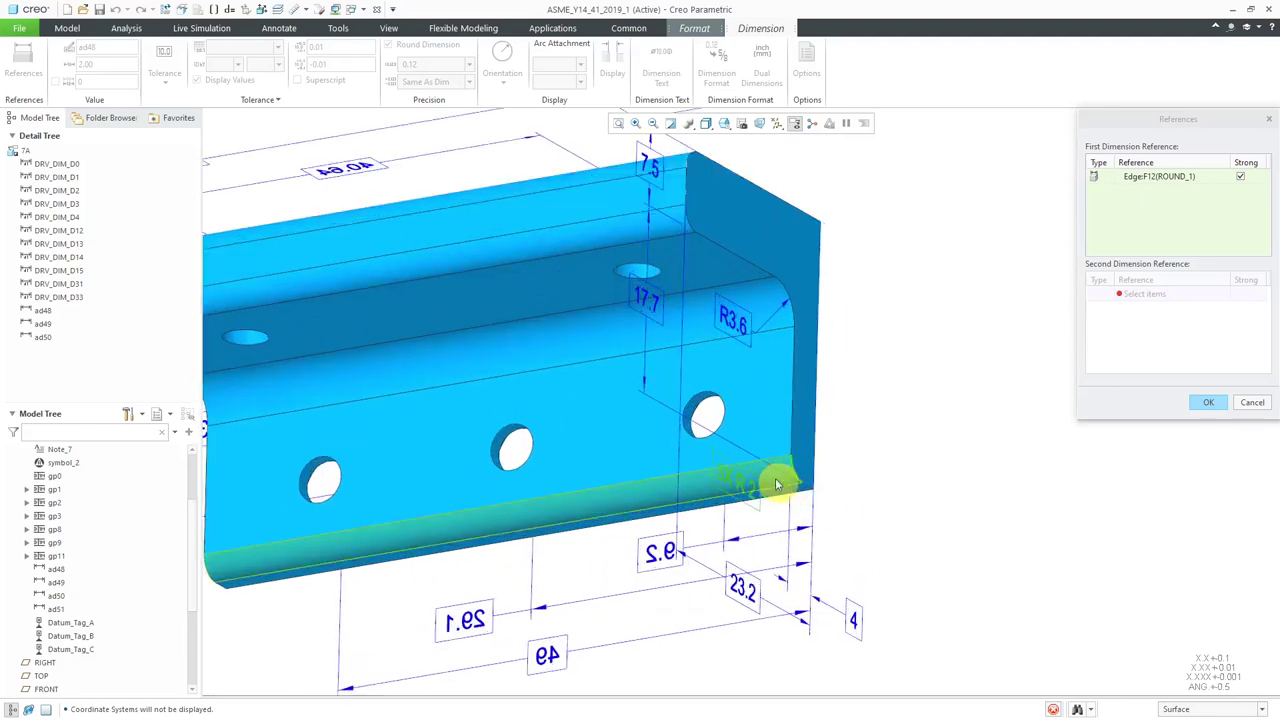
ctrl+click(709, 483)
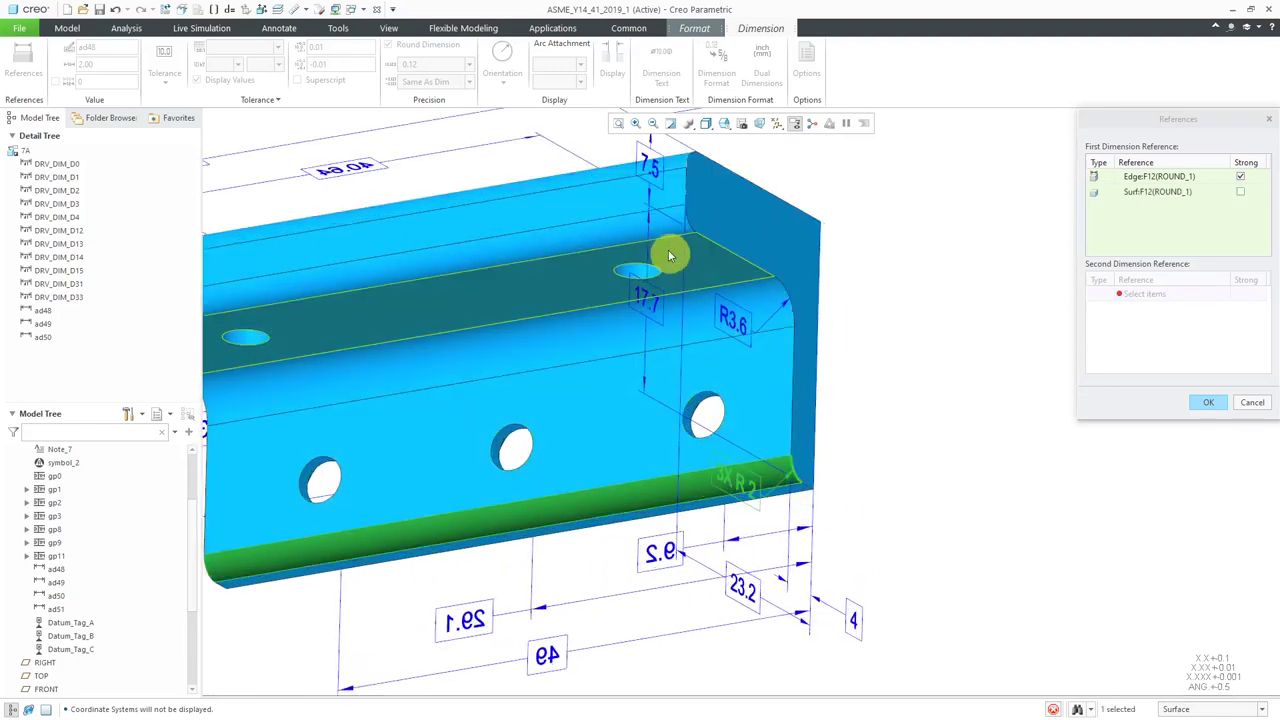
ctrl+click(632, 228)
middle_drag(632, 228, 656, 286)
ctrl+click(656, 287)
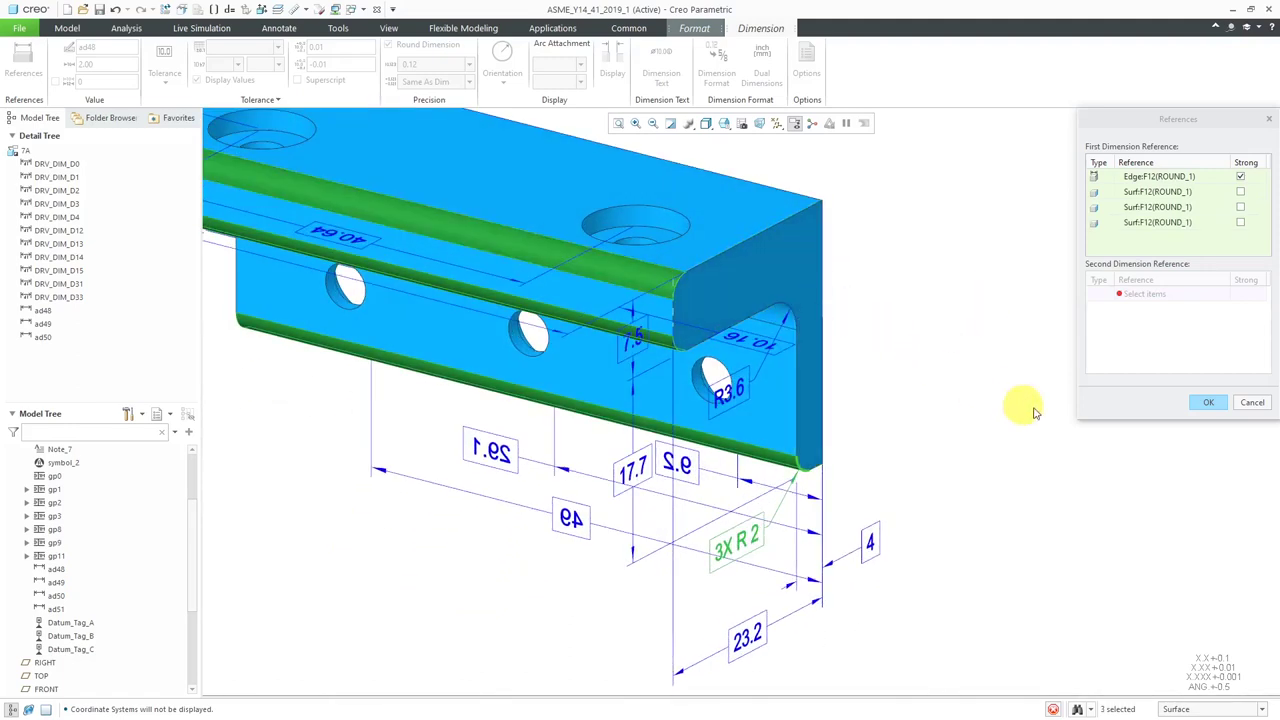
click(1208, 403)
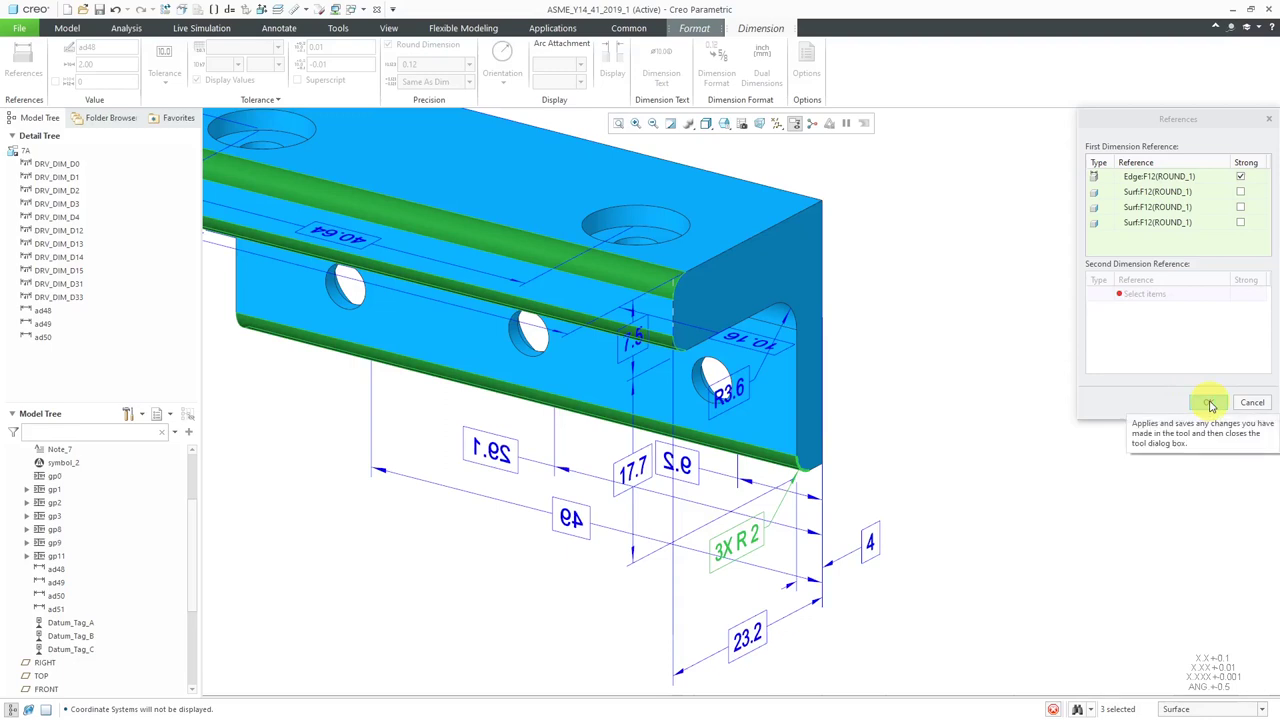
click(1210, 404)
- Add the inner corner's round surface to the references of the R3.6 dimension (ad49)
mouse_move(903, 389)
middle_down()
mouse_move(775, 338)
mouse_move(726, 349)
mouse_move(737, 383)
middle_up()
key(ctrl+d)
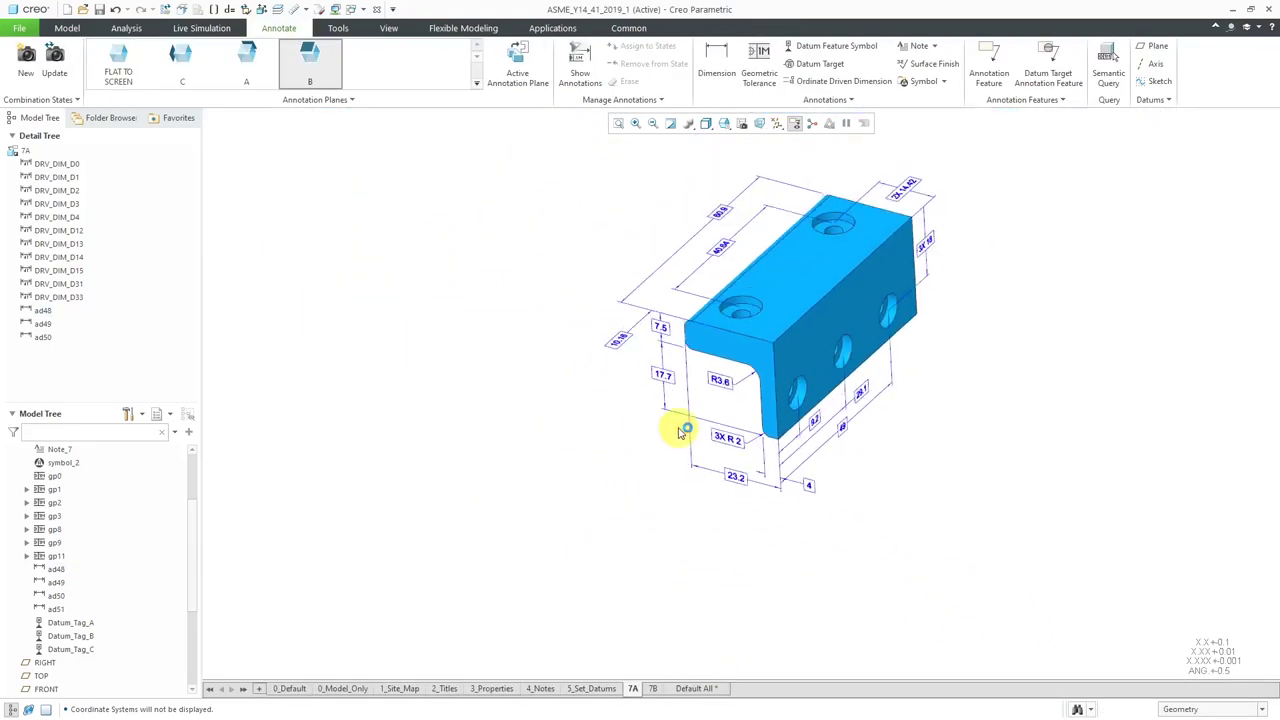
middle_drag(851, 357, 783, 400)
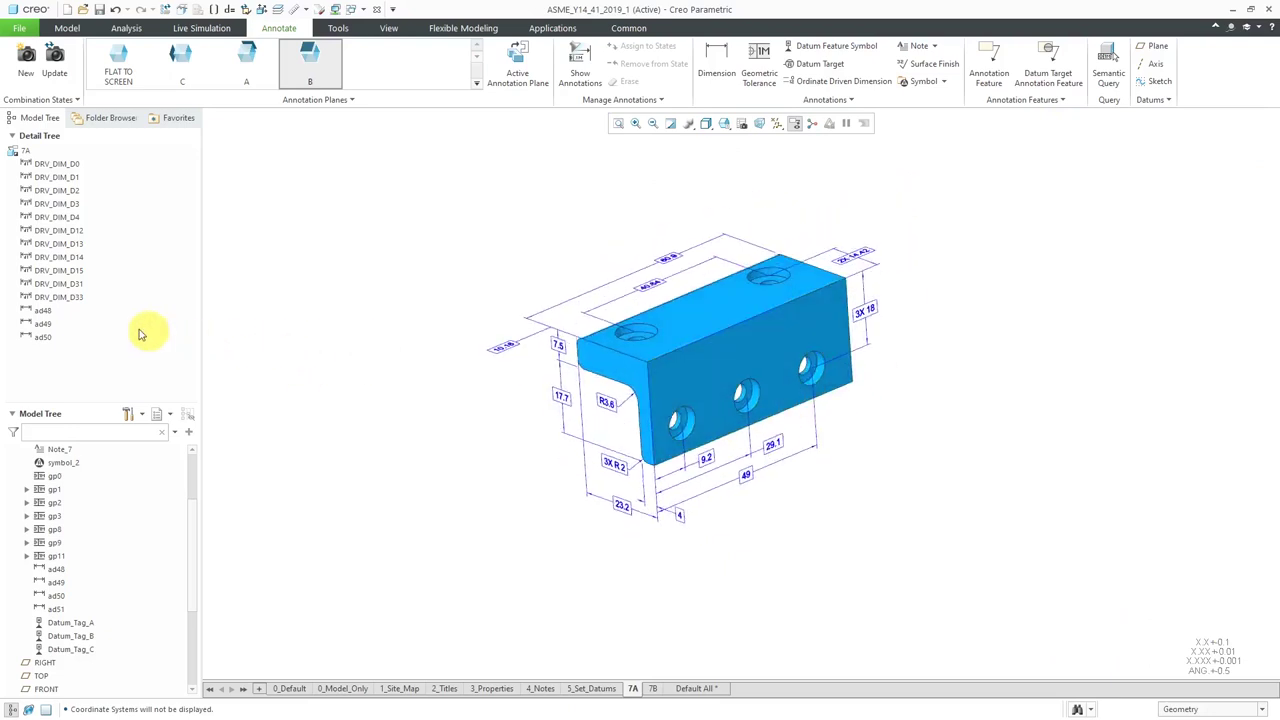
click(42, 312)
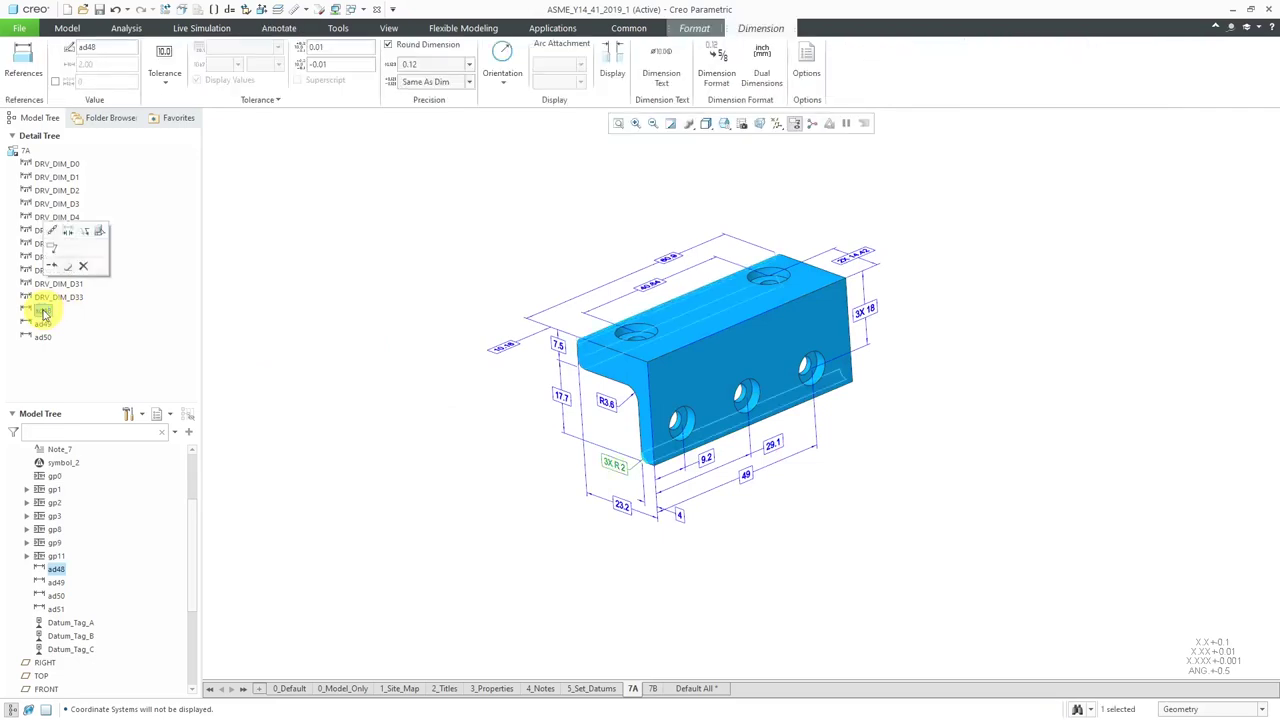
click(42, 325)
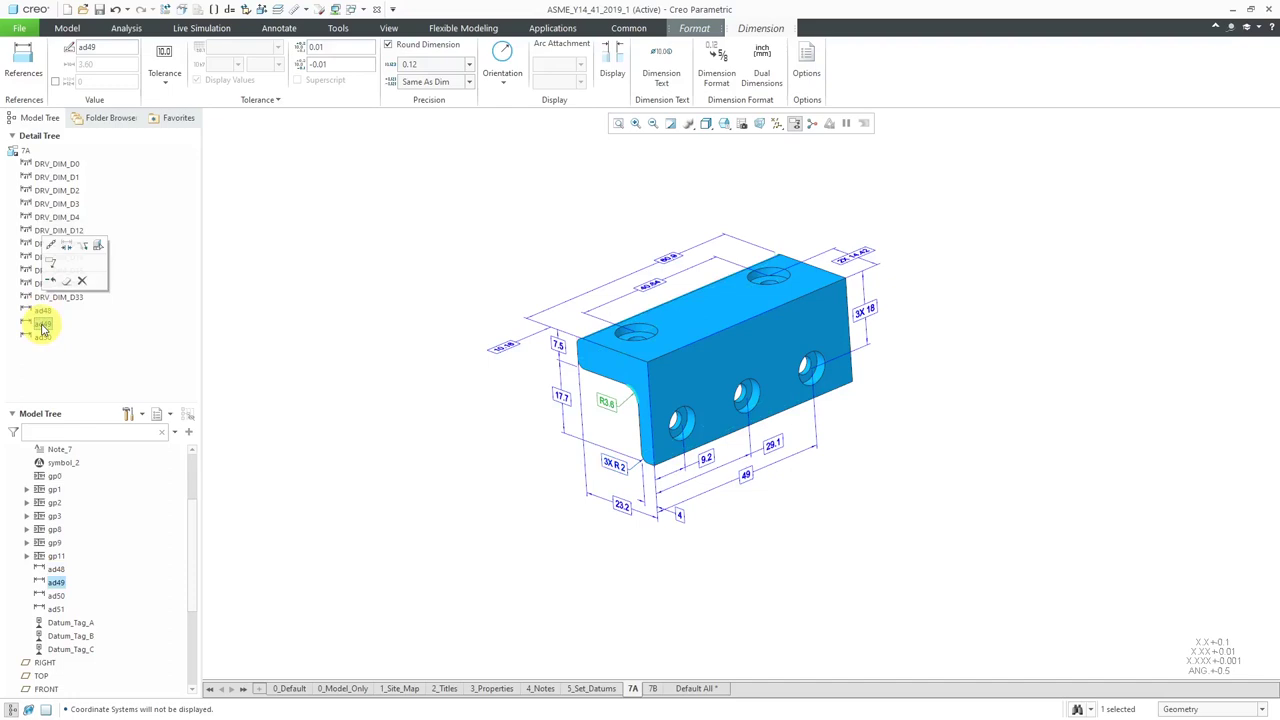
click(20, 56)
middle_drag(648, 364, 731, 360)
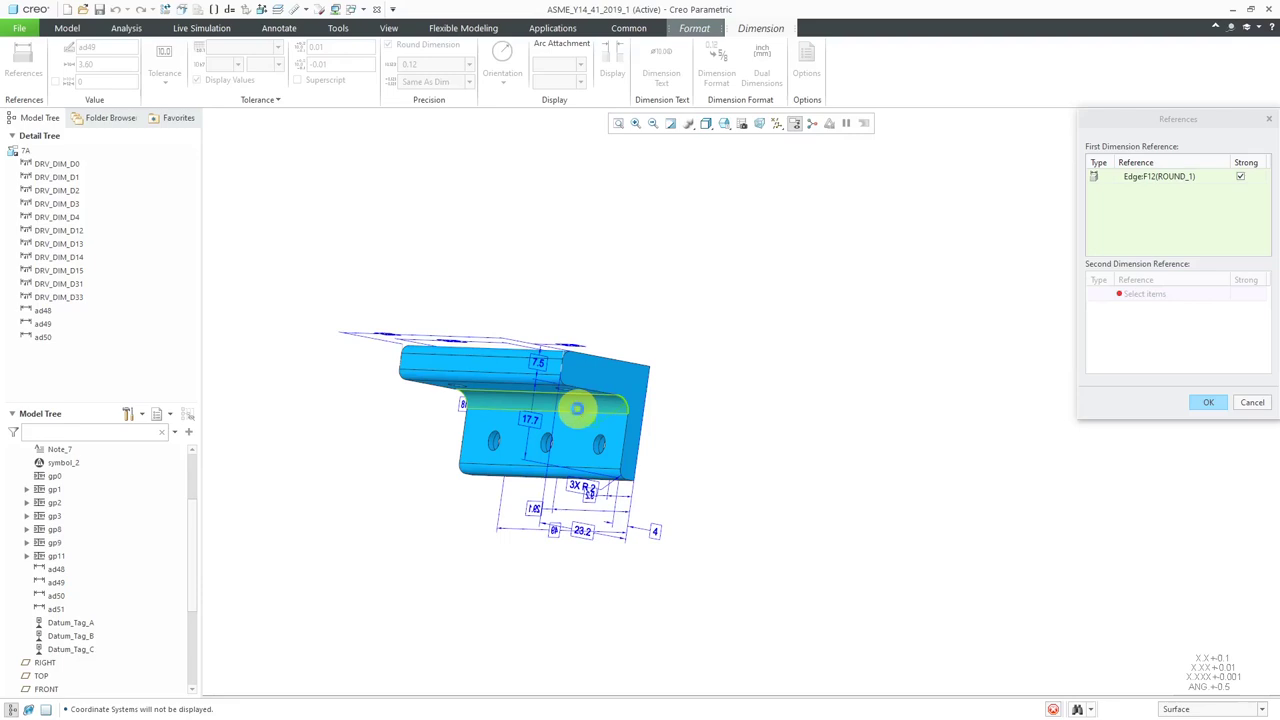
ctrl+click(577, 408)
click(1208, 402)
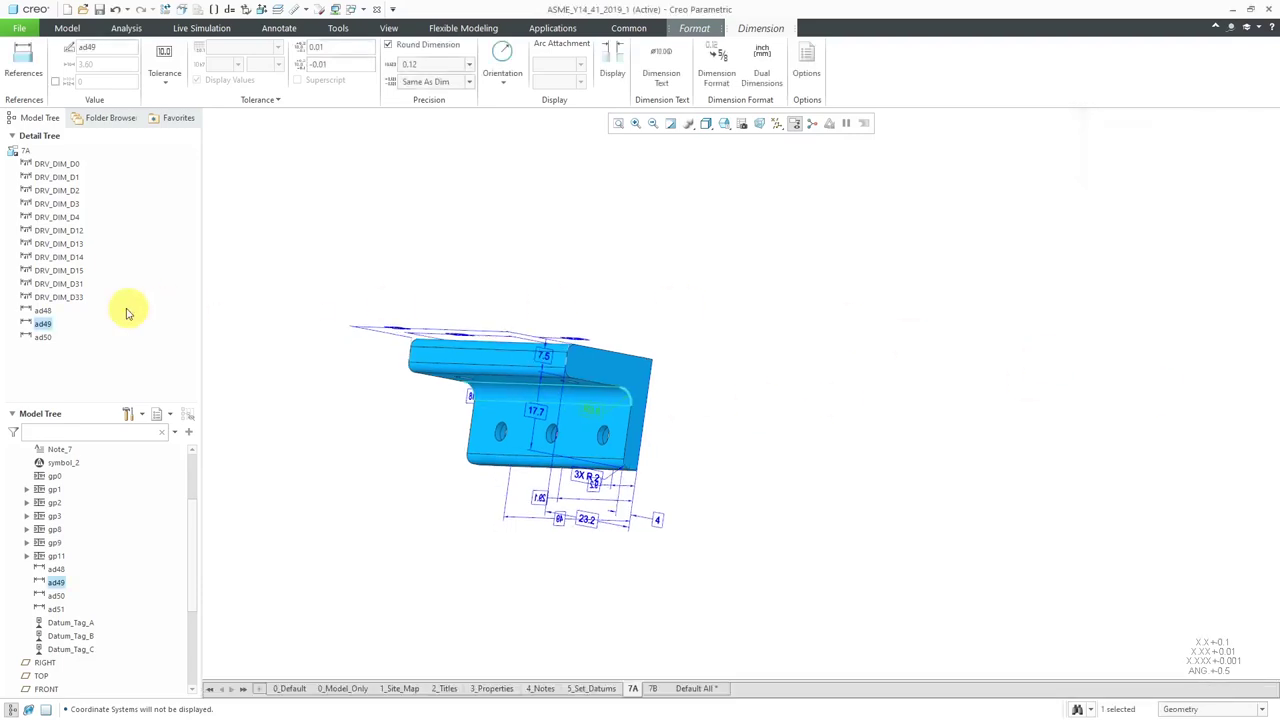
- Add the planar outer face with the three holes to the first reference of the 2X 14.42 dimension (ad50)
click(43, 337)
mouse_move(597, 300)
middle_down()
mouse_move(586, 314)
mouse_move(629, 409)
mouse_move(923, 266)
mouse_move(991, 323)
middle_up()
scroll(910, 285, up, 3)
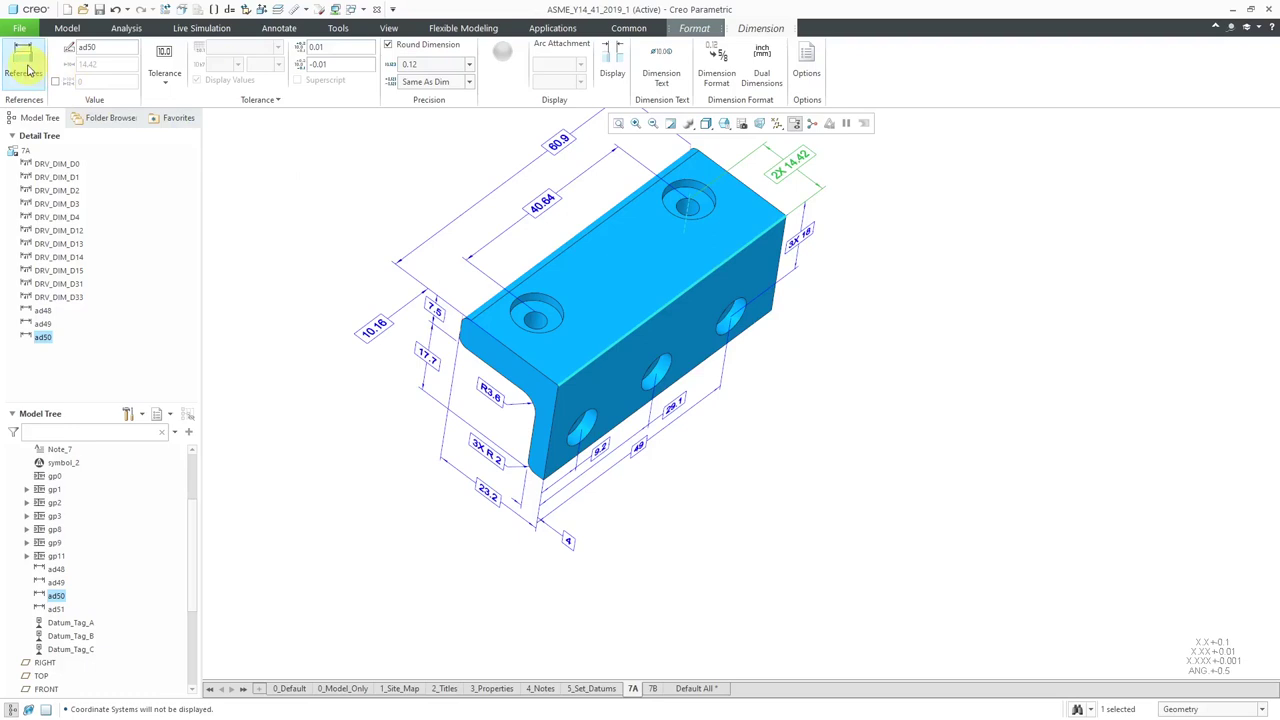
click(23, 60)
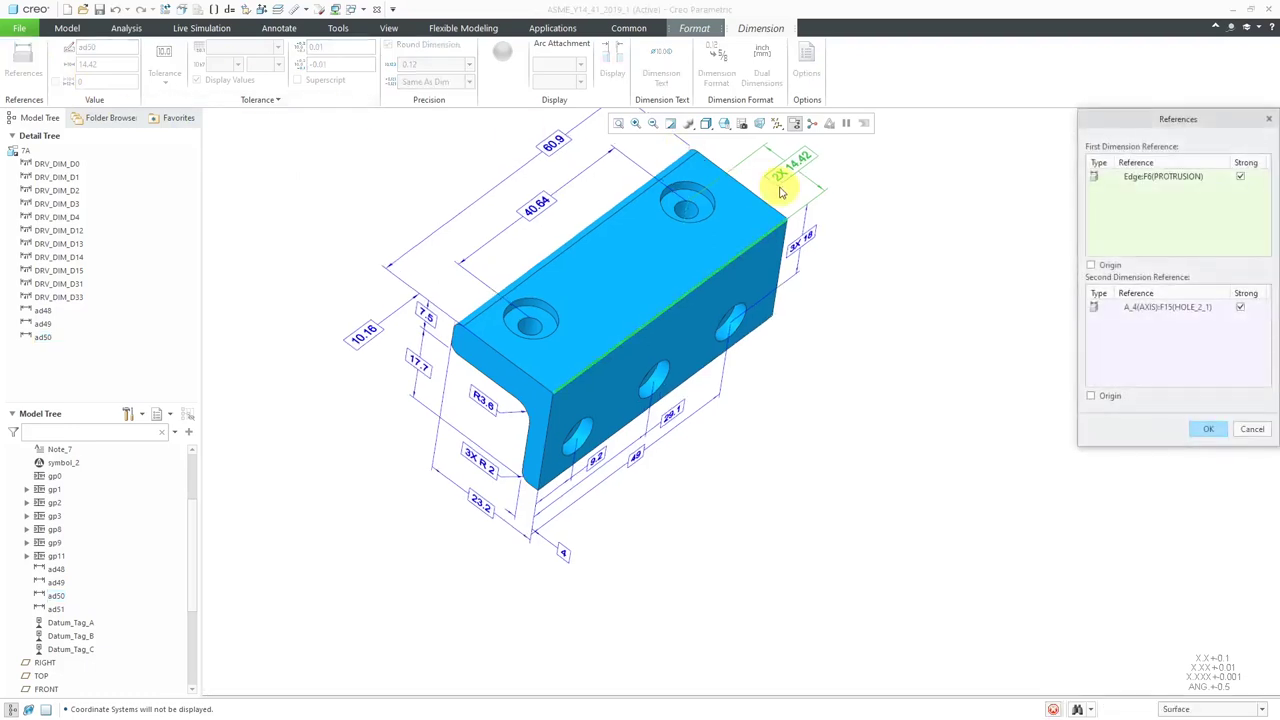
click(1155, 178)
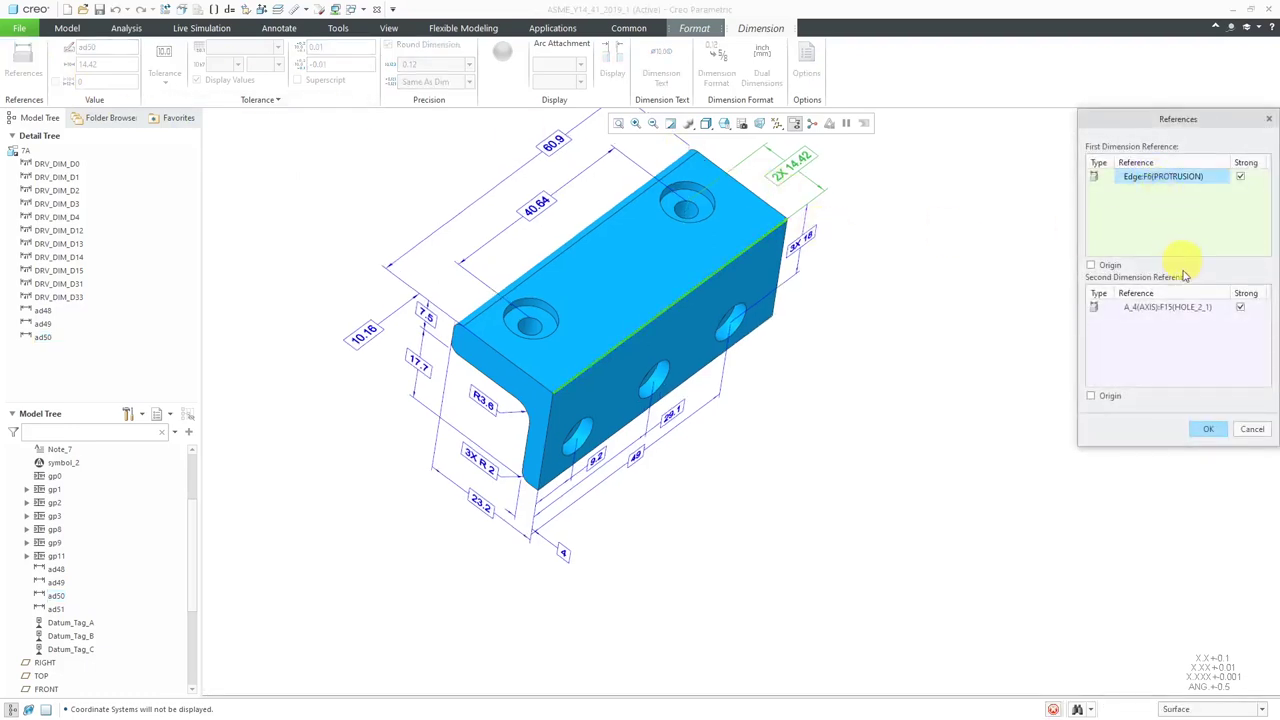
click(1180, 309)
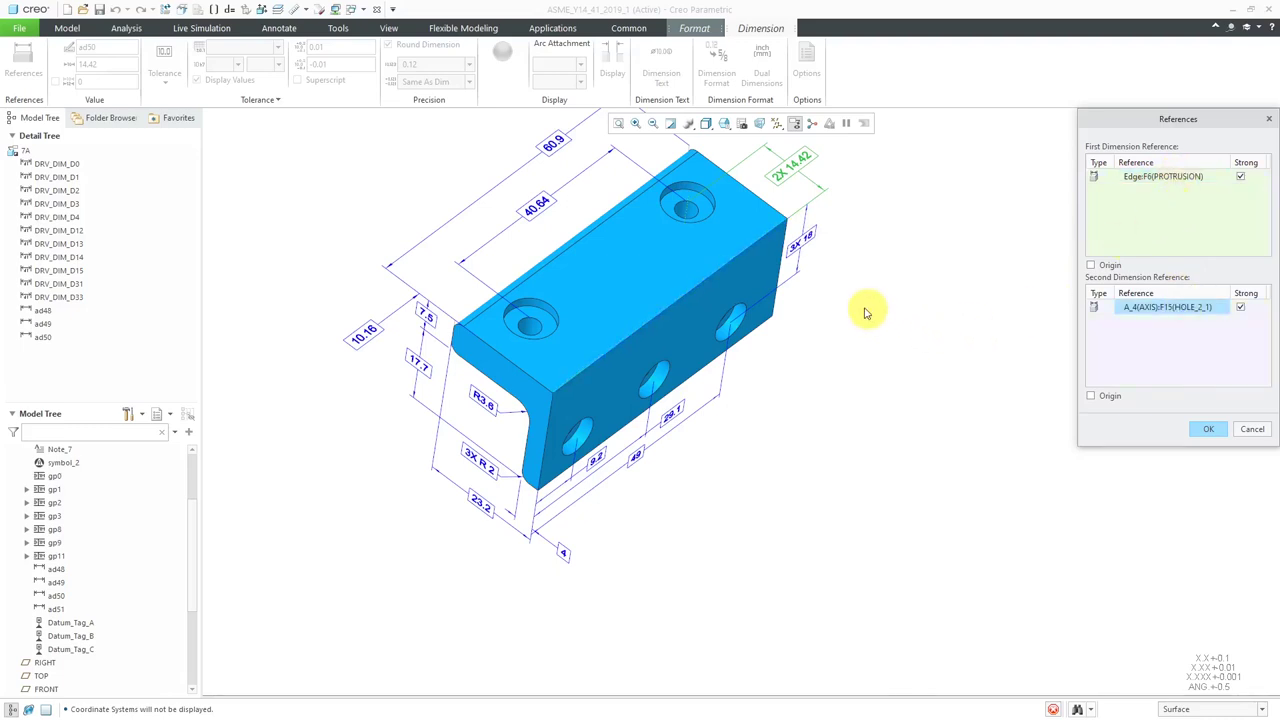
ctrl+click(756, 253)
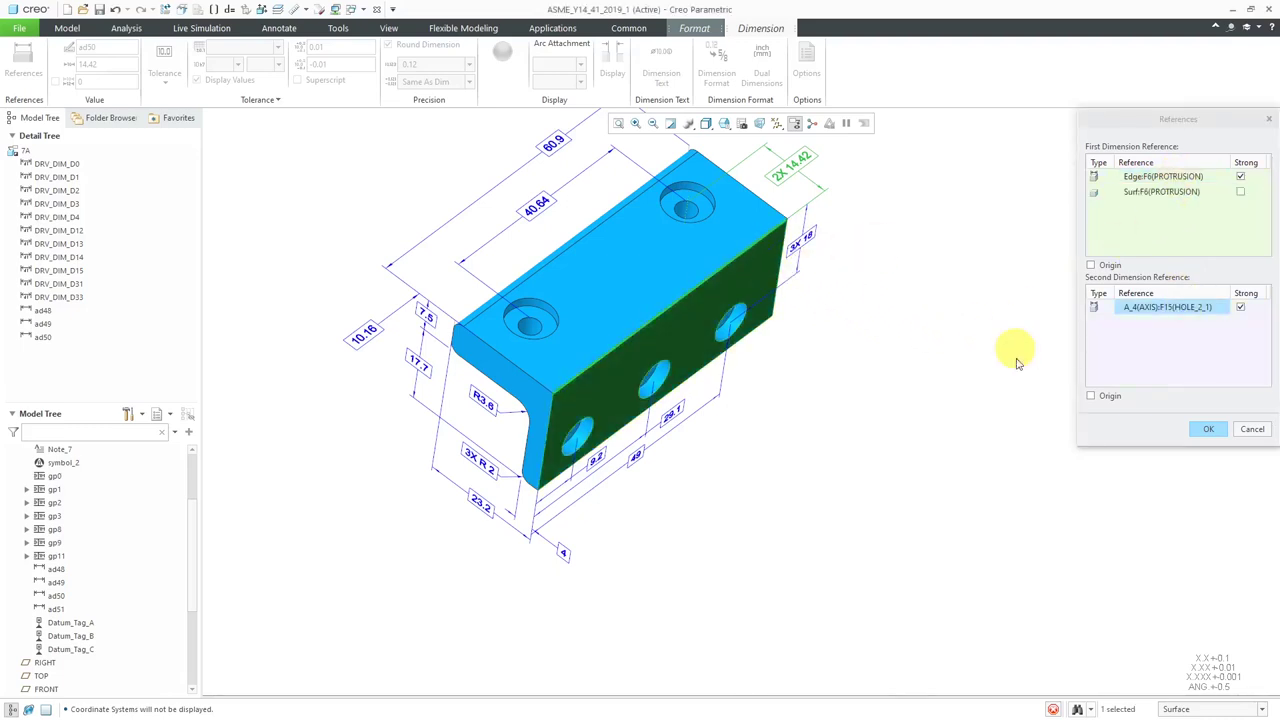
click(1208, 428)
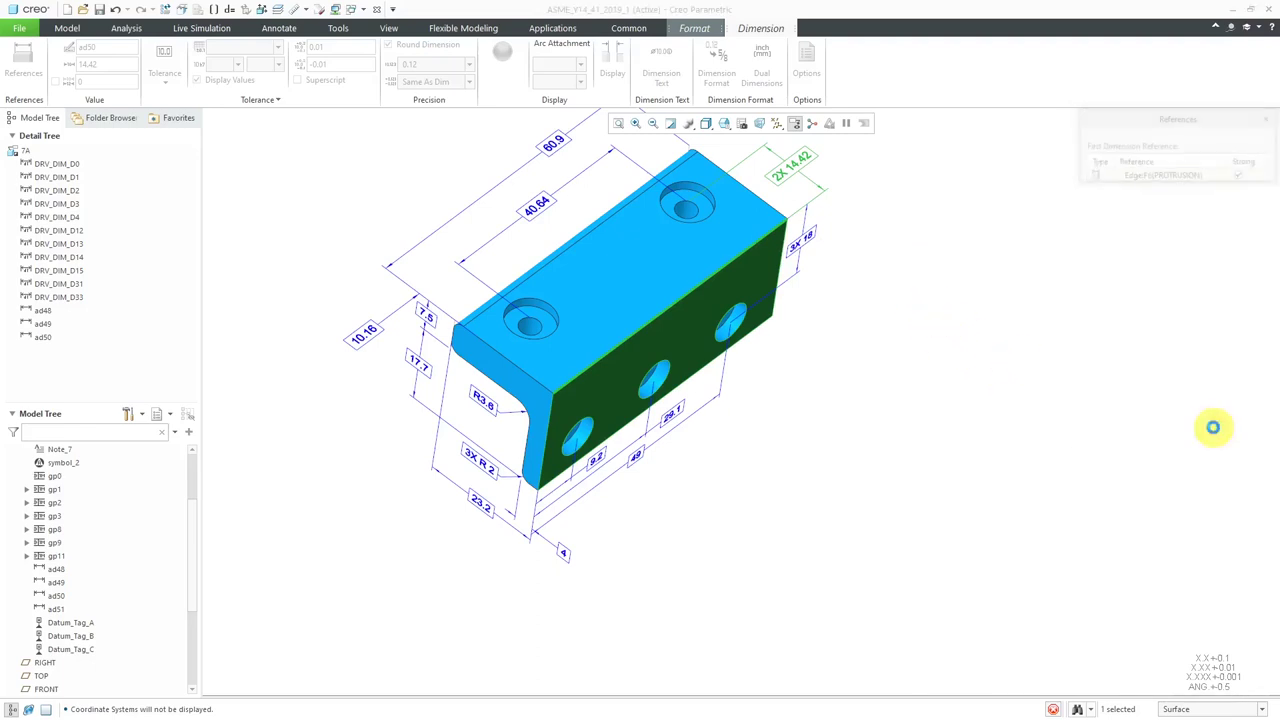
- Add the outer face with the three holes as first reference and the parallel inner face as second reference of the 4 mm dimension (DRV_DIM_D0)
scroll(758, 498, up, 3)
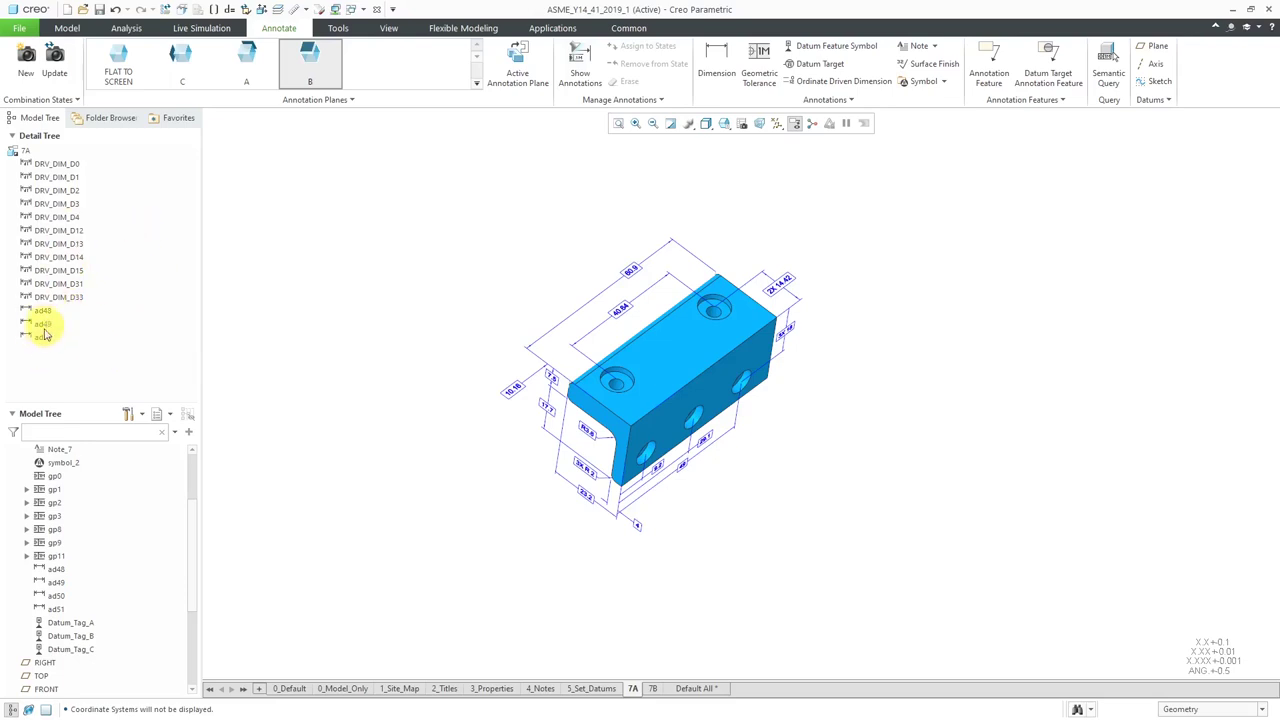
click(51, 163)
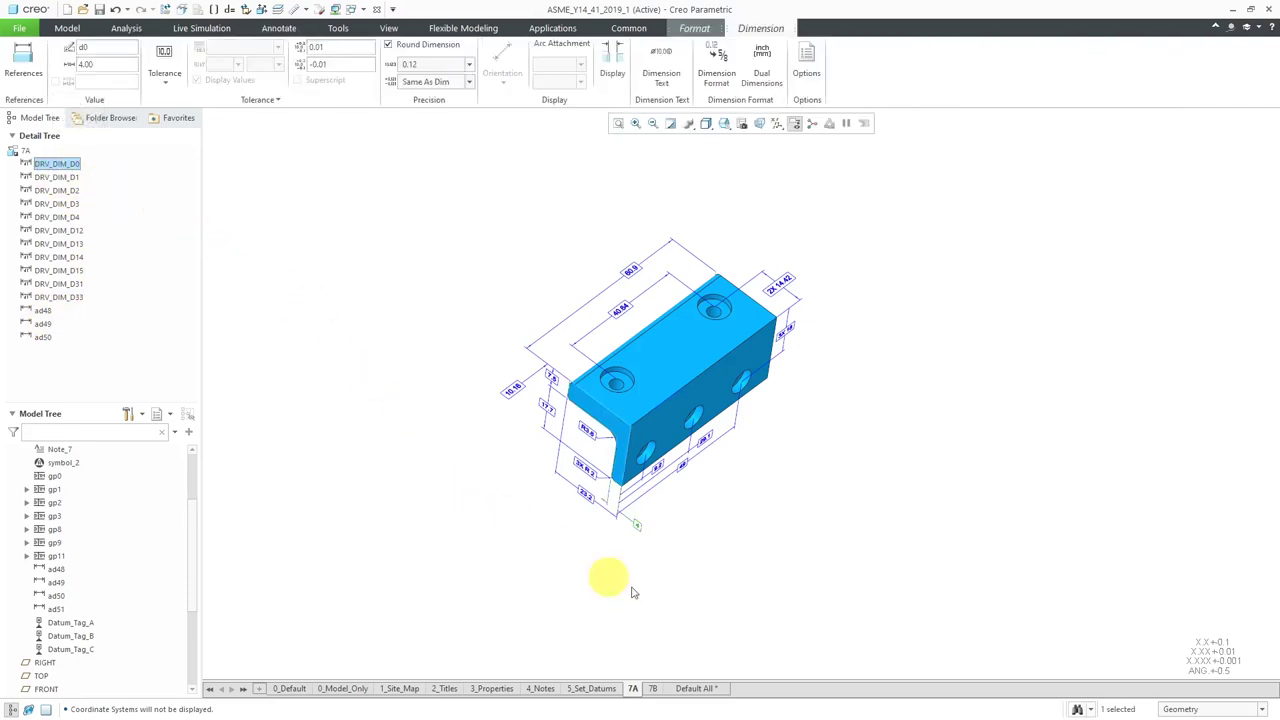
scroll(608, 552, down, 1)
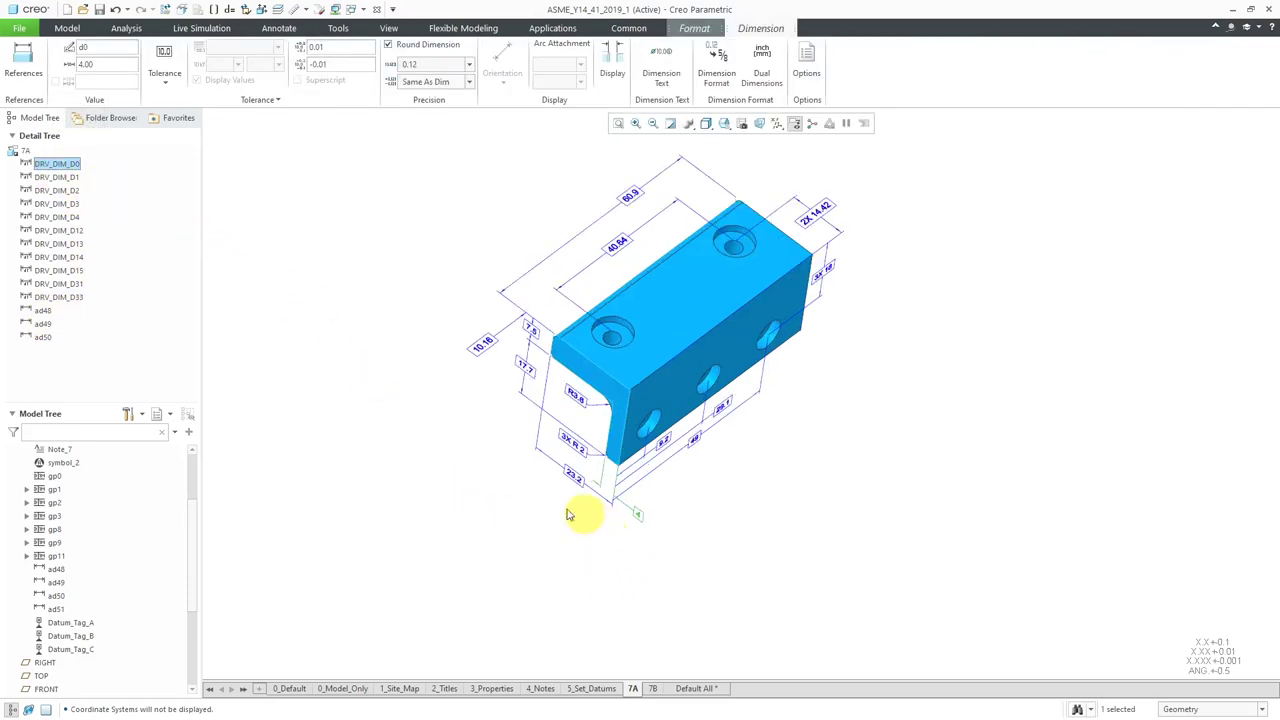
click(37, 78)
middle_drag(726, 420, 697, 454)
click(656, 441)
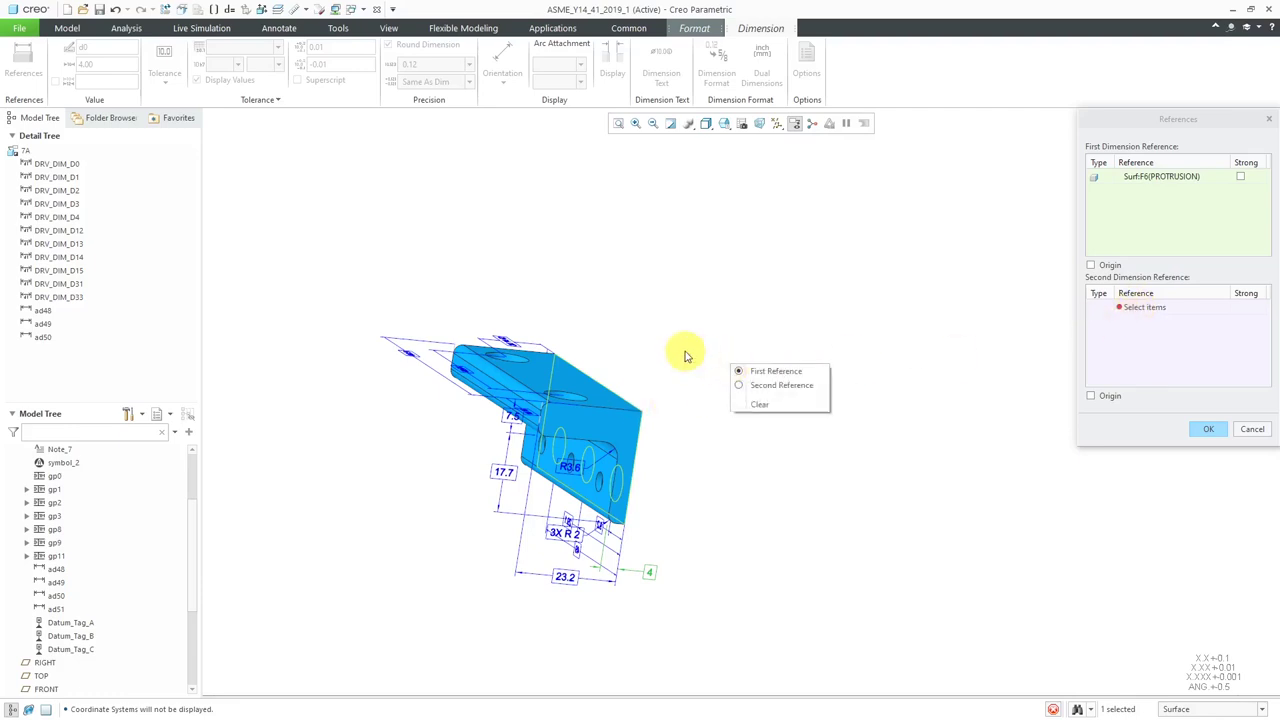
click(768, 386)
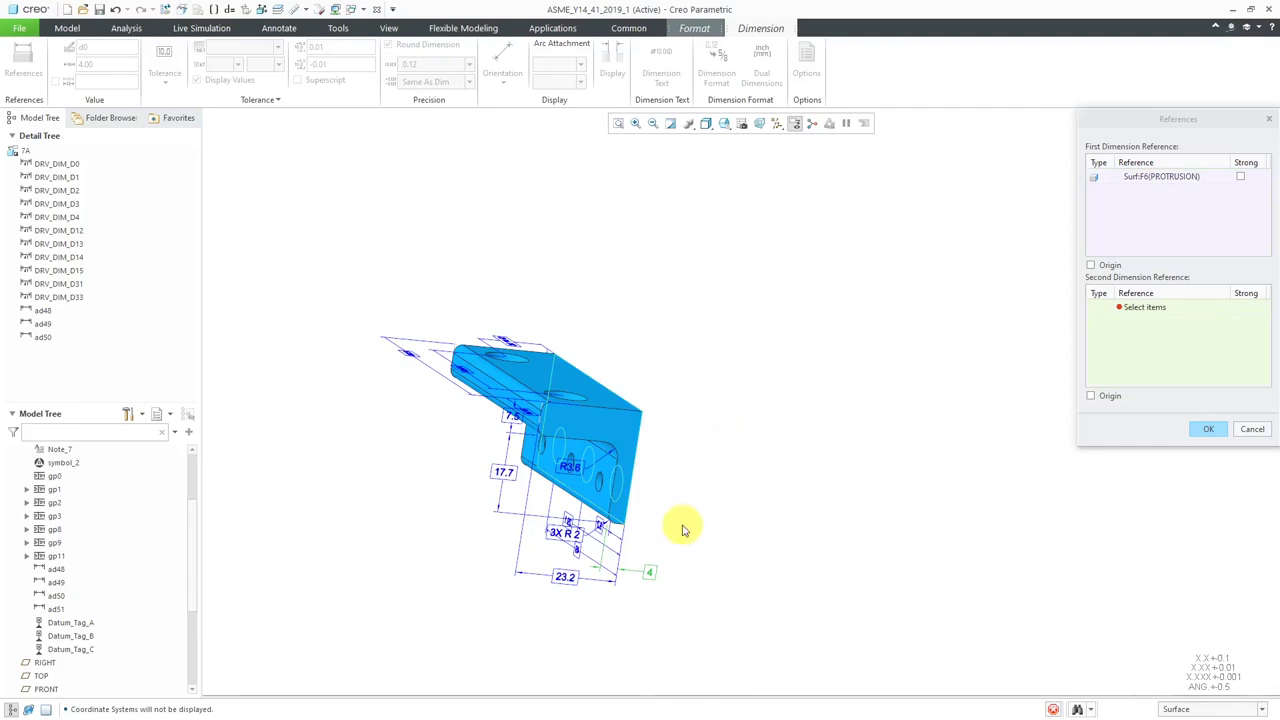
click(593, 503)
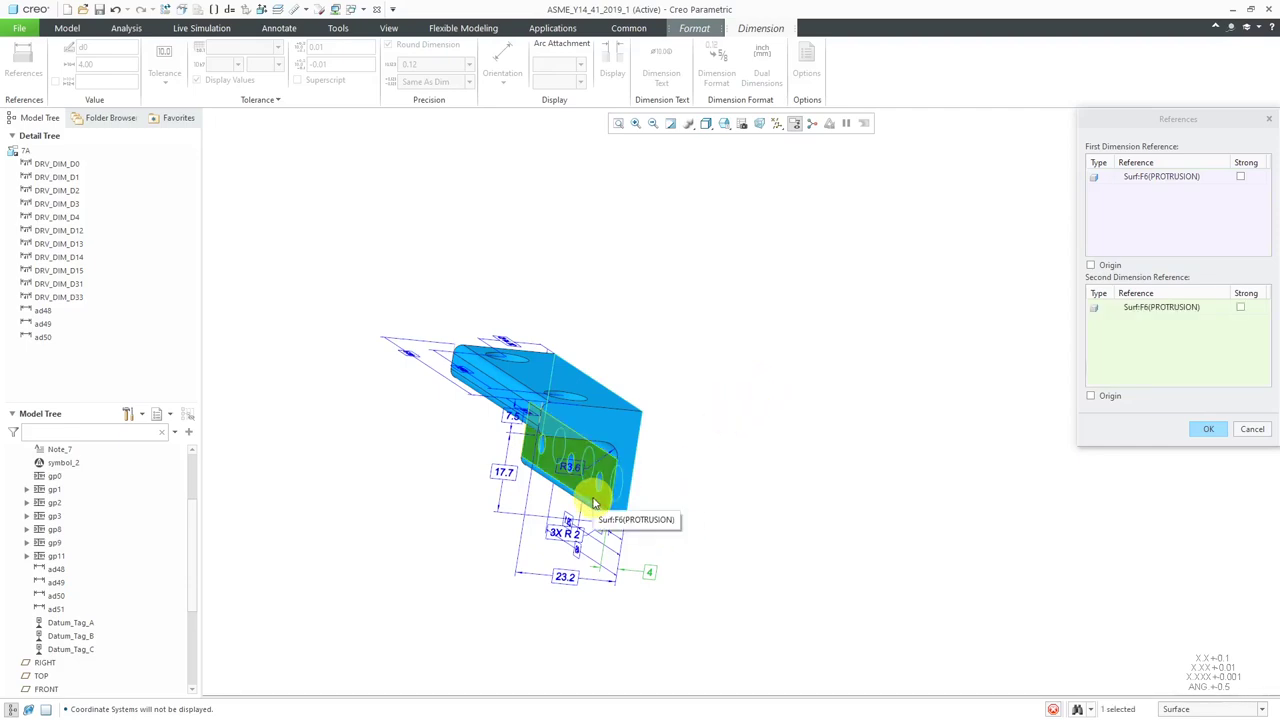
click(1208, 432)
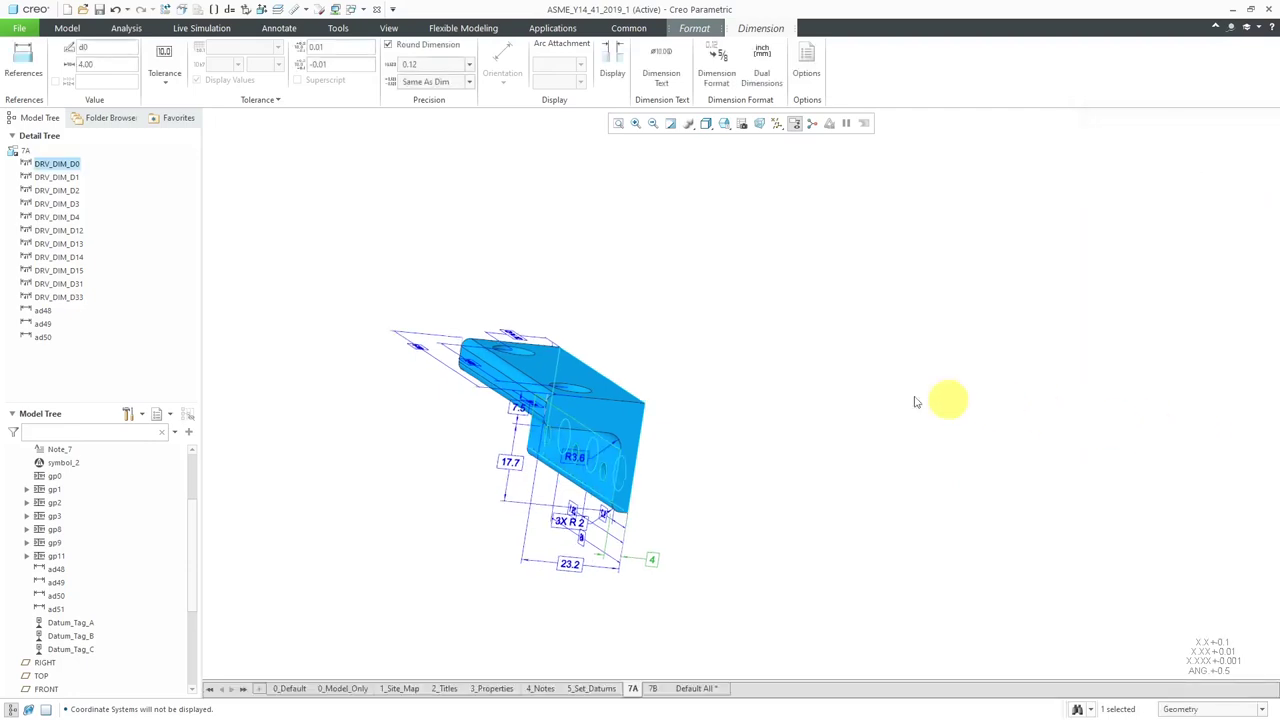
click(860, 398)
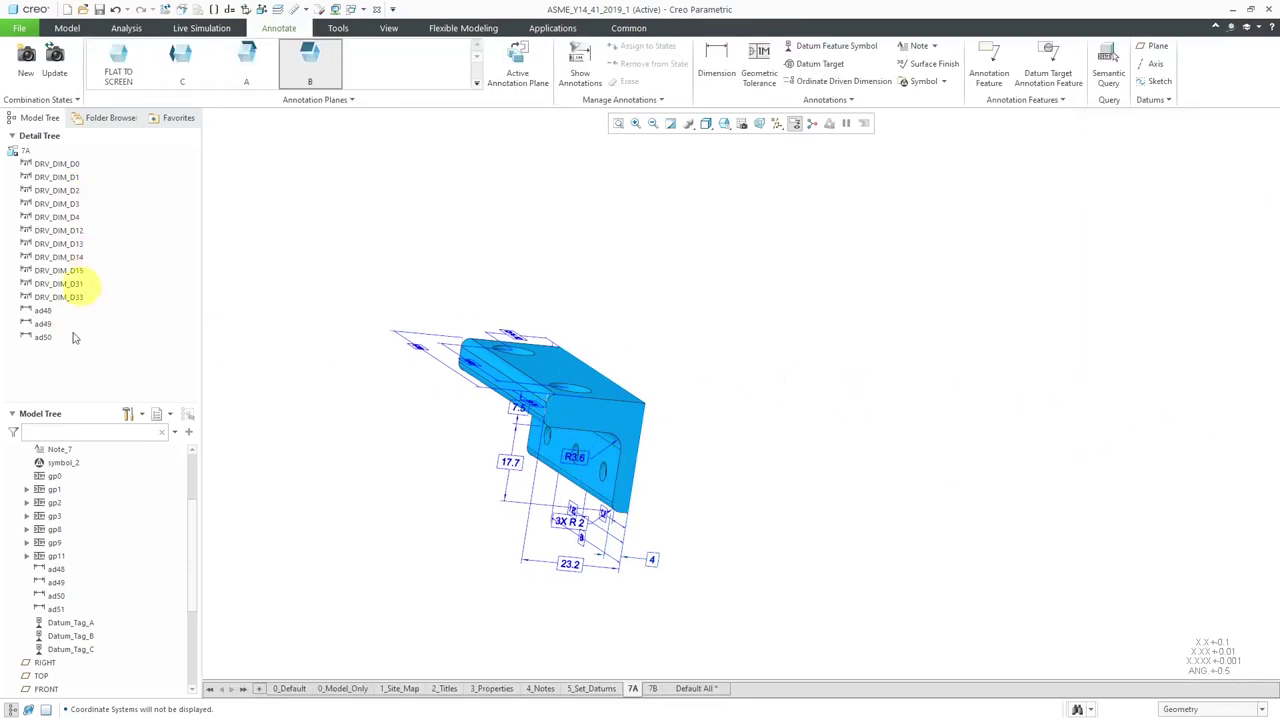
- Activate combination state 7B and review the references of the 0.1 flatness tolerance
mouse_move(530, 291)
middle_down()
mouse_move(566, 329)
mouse_move(506, 303)
mouse_move(471, 346)
mouse_move(454, 342)
middle_up()
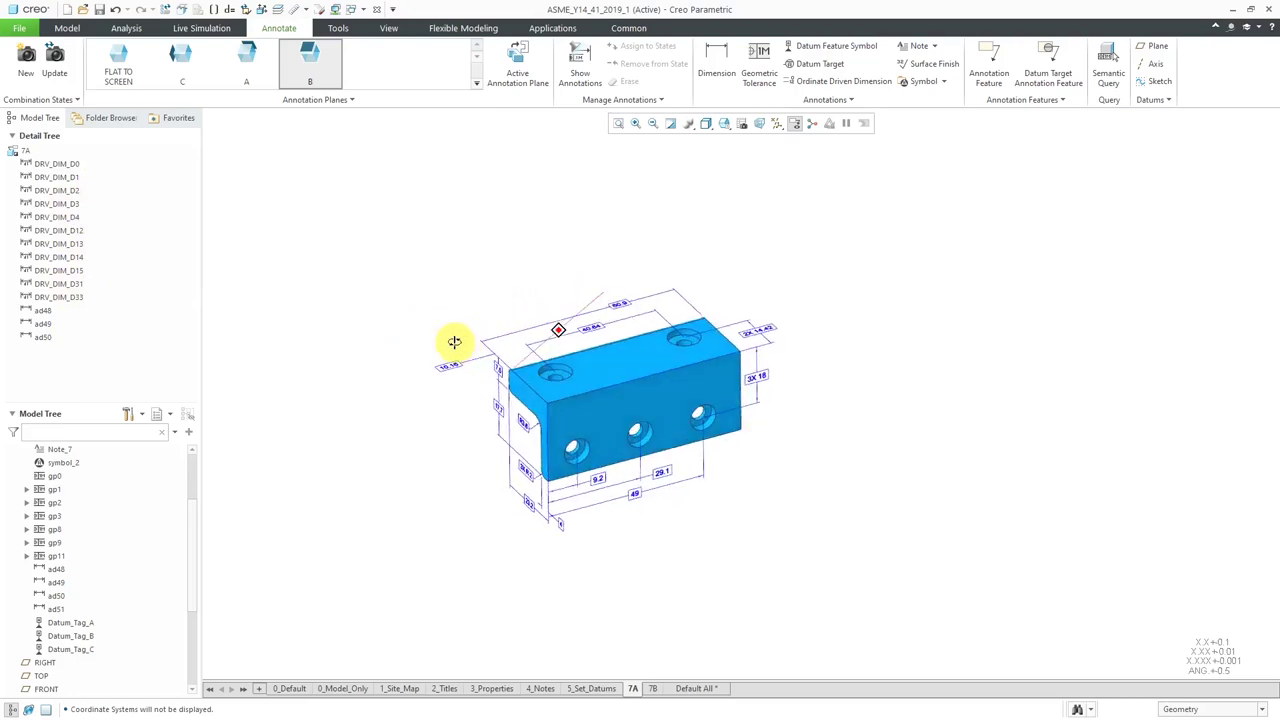
click(651, 688)
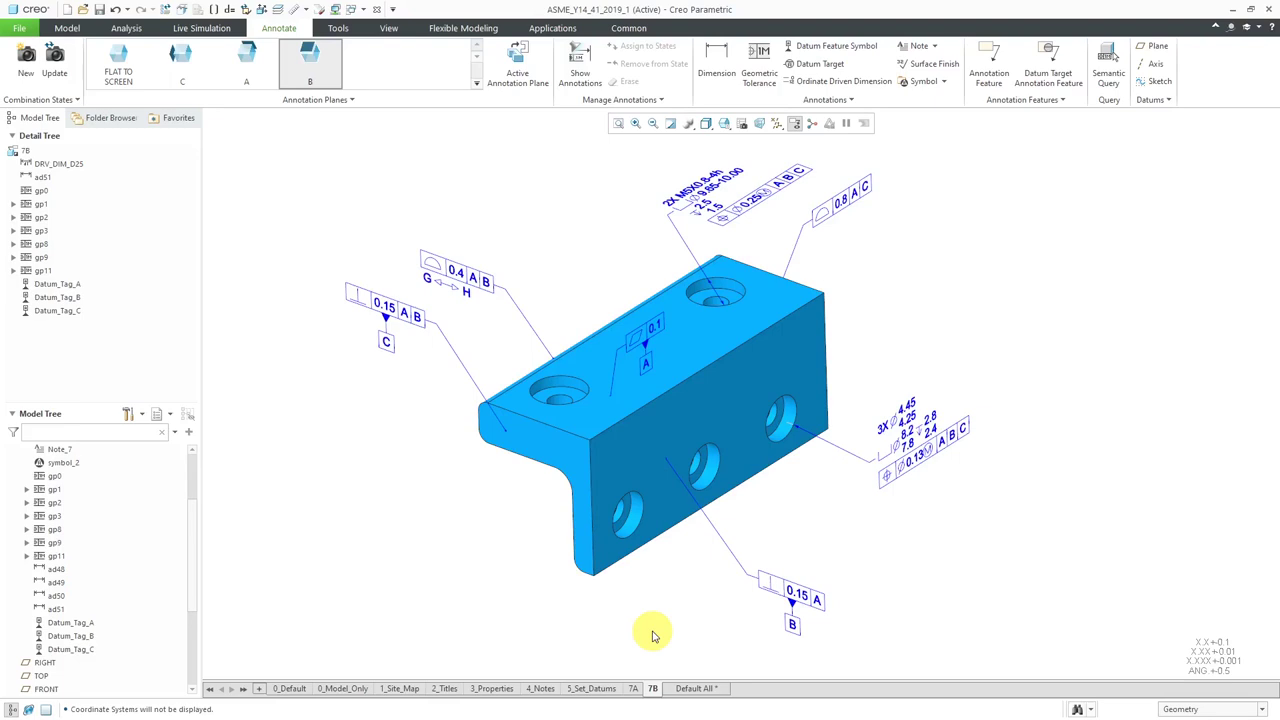
click(658, 332)
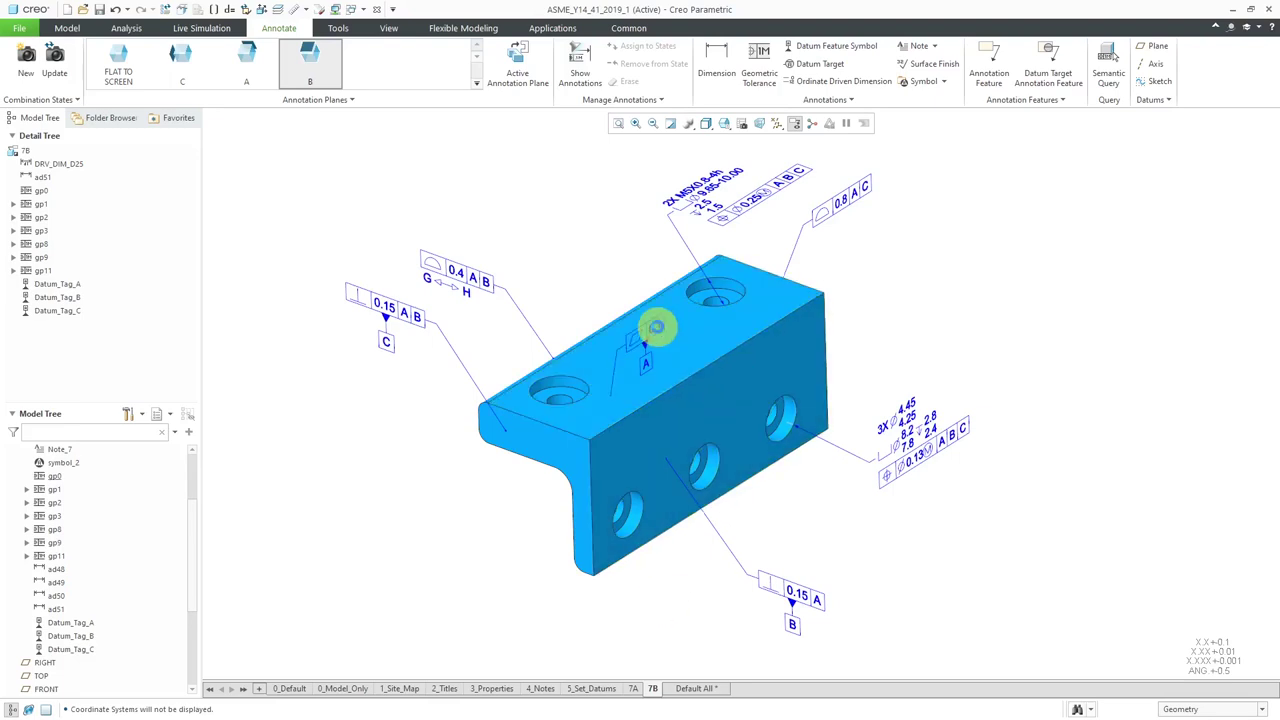
click(26, 78)
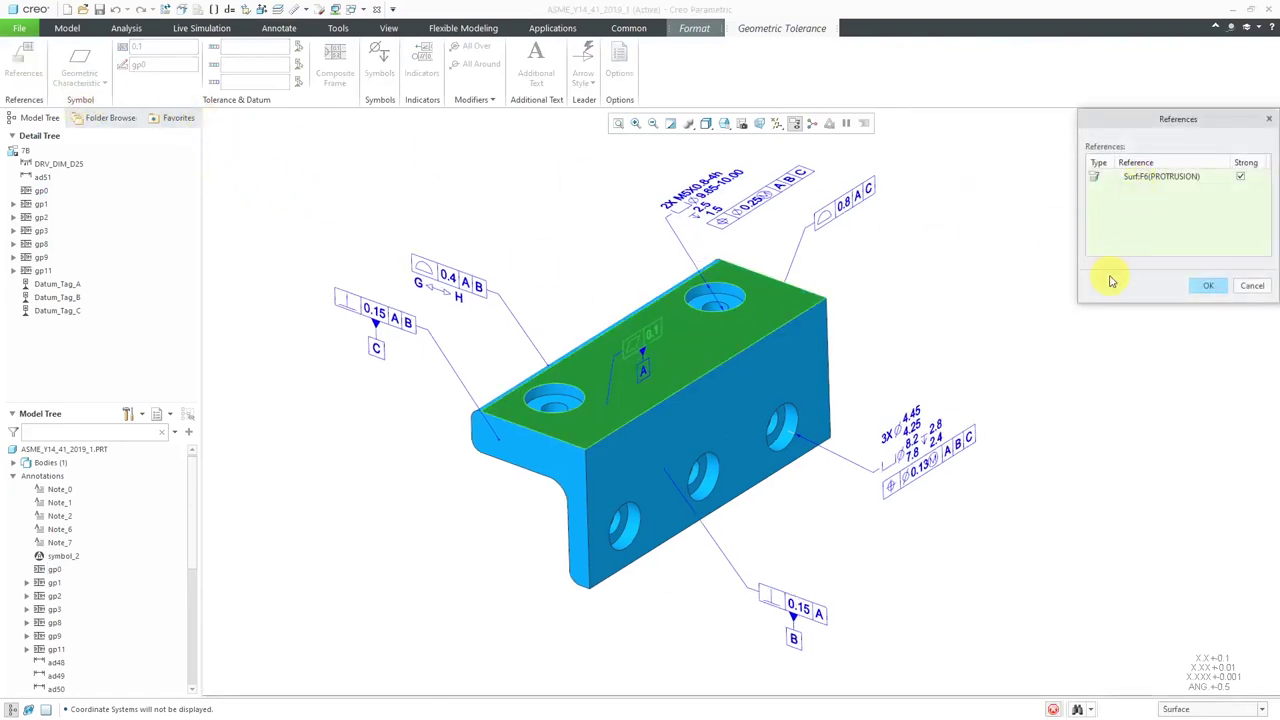
click(1208, 291)
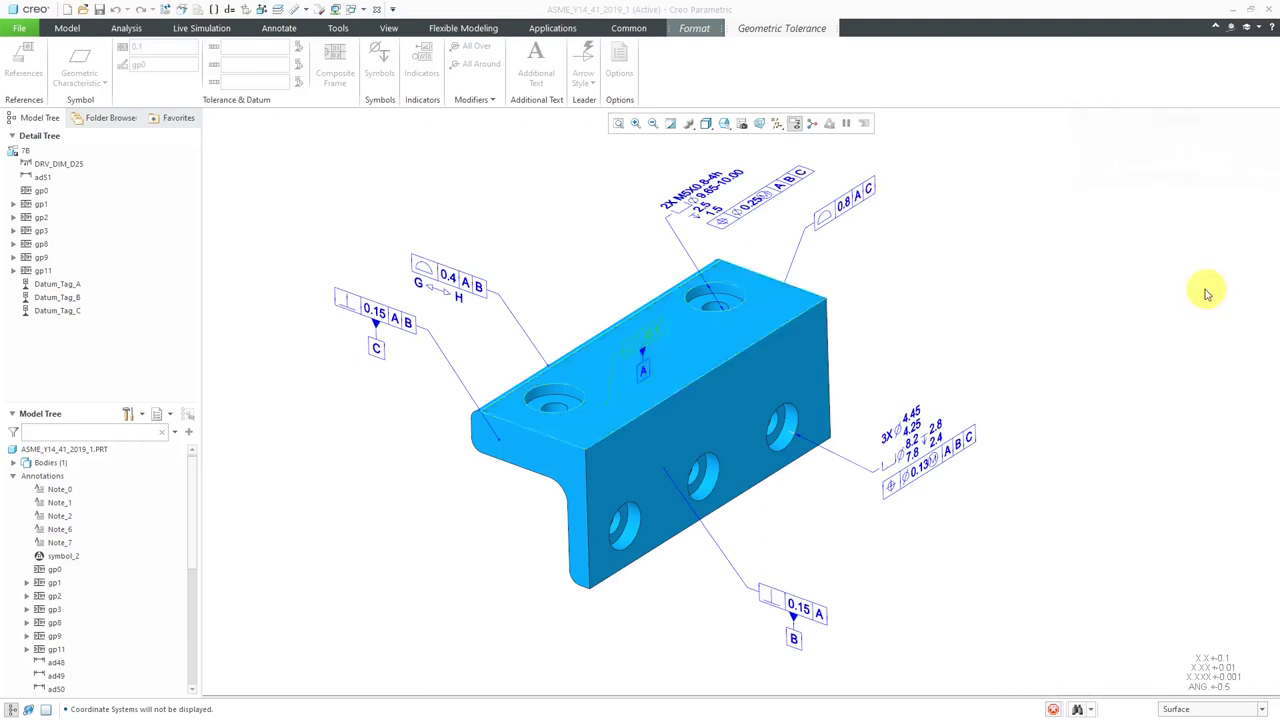
- Add the bracket's planar face with the two counterbored holes to the references of datum feature symbol A
click(645, 369)
click(26, 66)
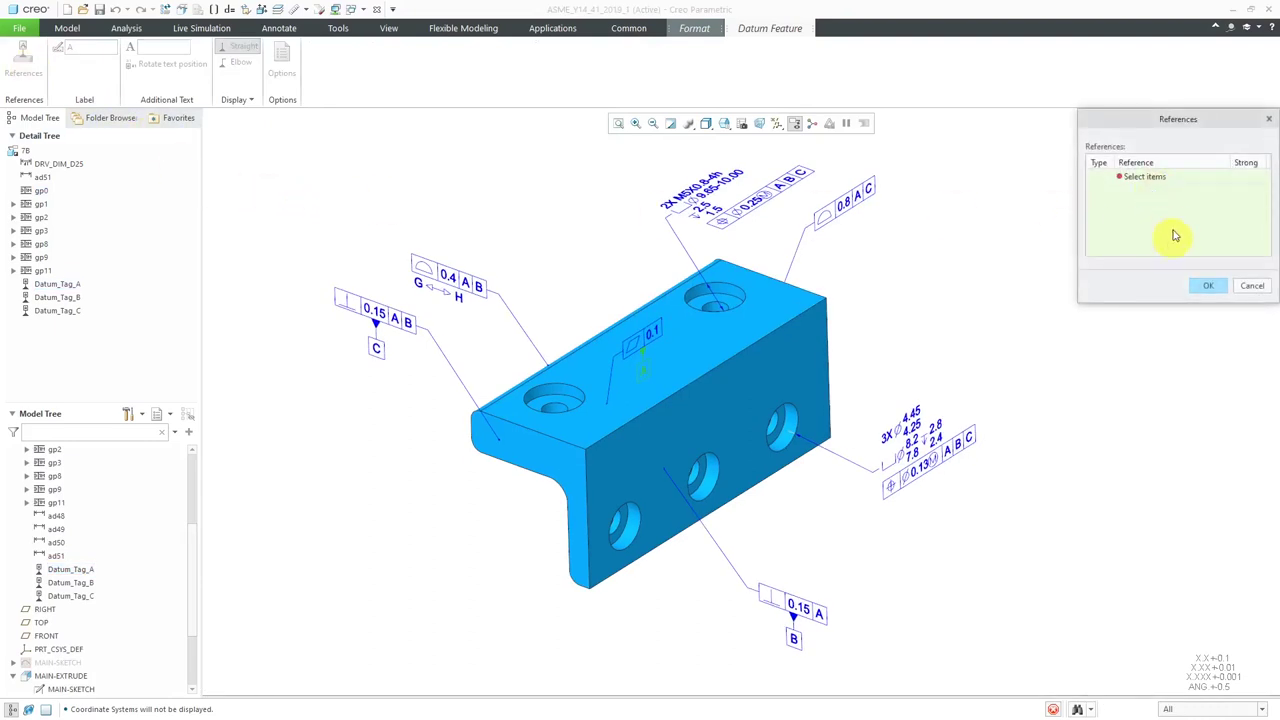
click(723, 343)
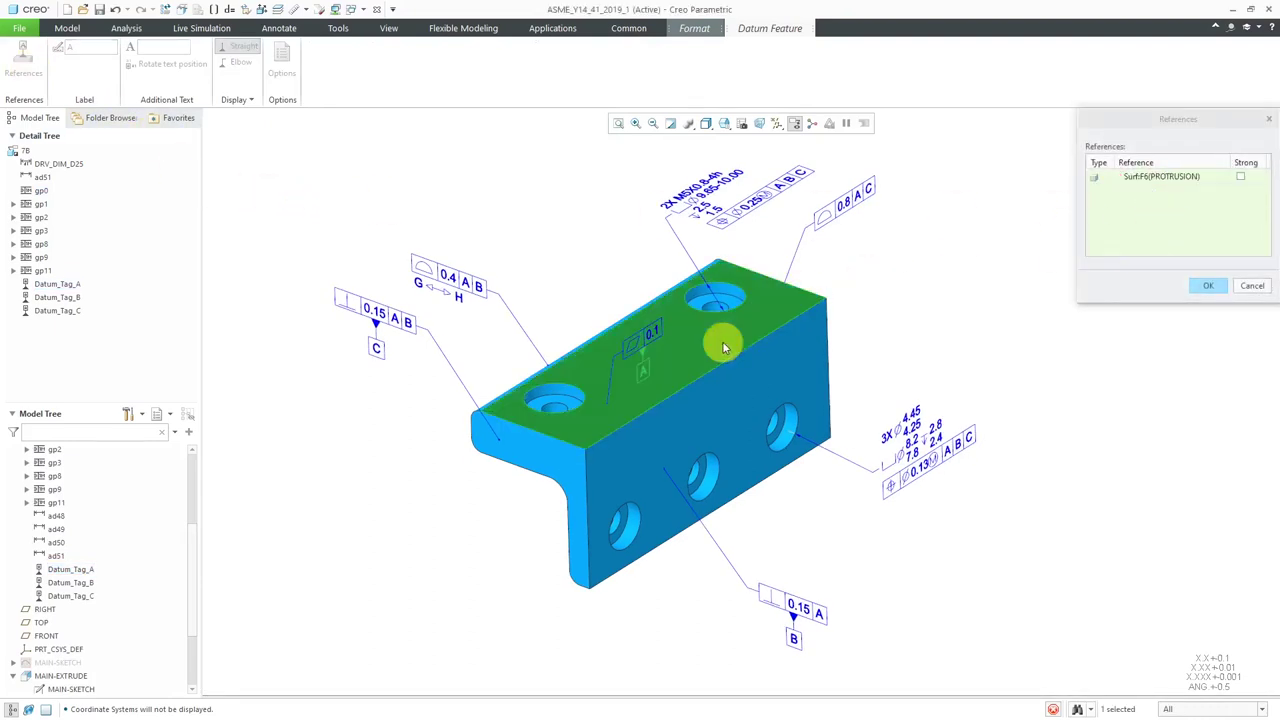
click(1212, 287)
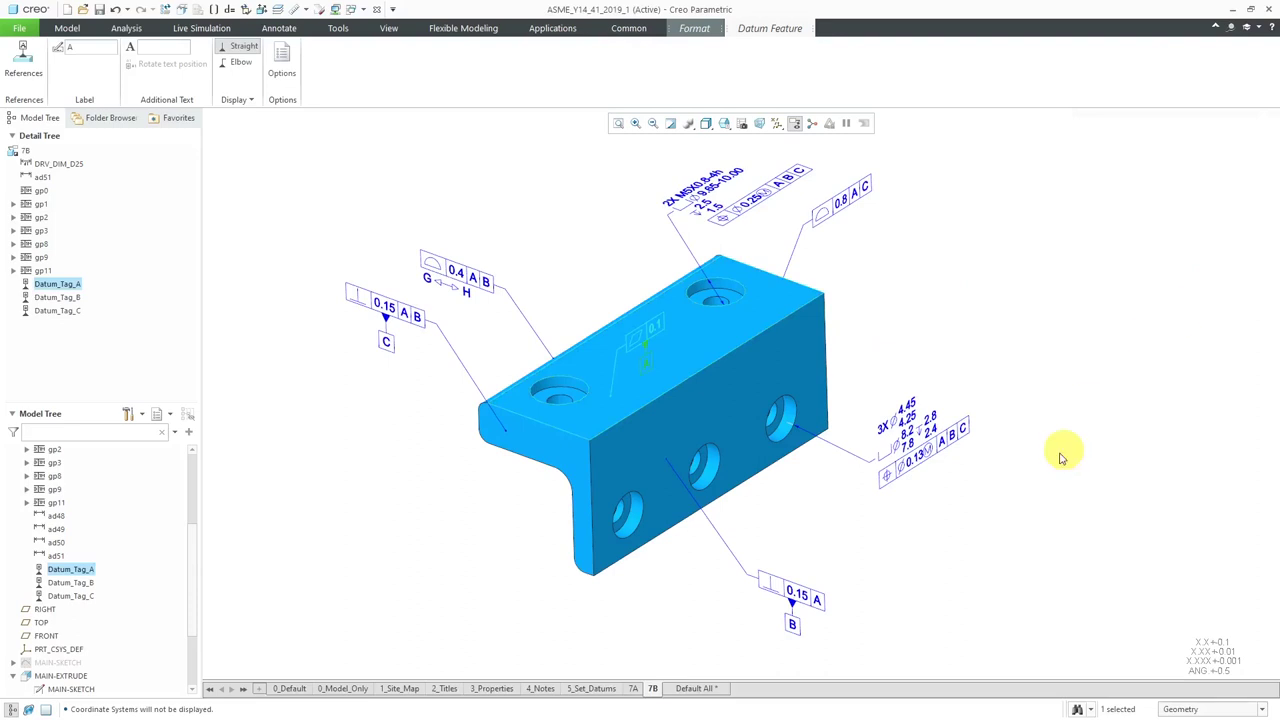
- Review the references of the 0.15 perpendicularity tolerance relative to datum A
click(806, 600)
click(24, 60)
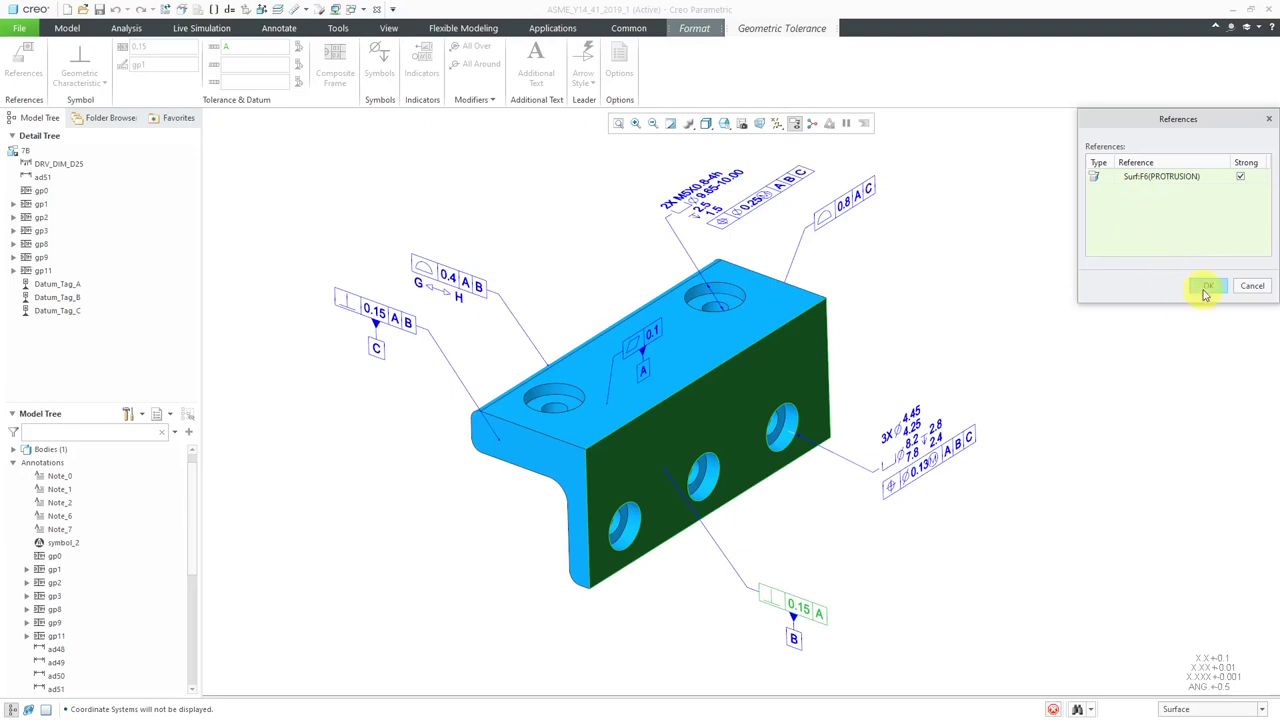
click(1207, 288)
- Add the planar outer face with the three holes to the references of datum feature symbol B
click(792, 628)
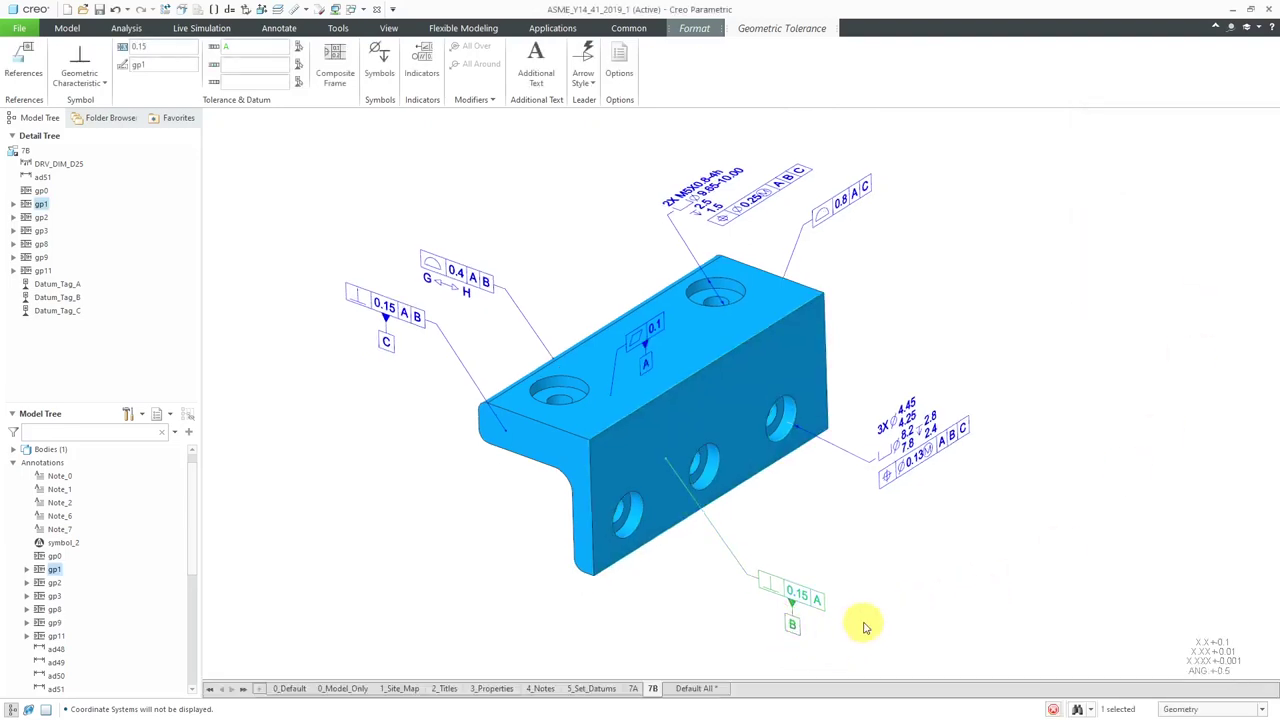
click(24, 58)
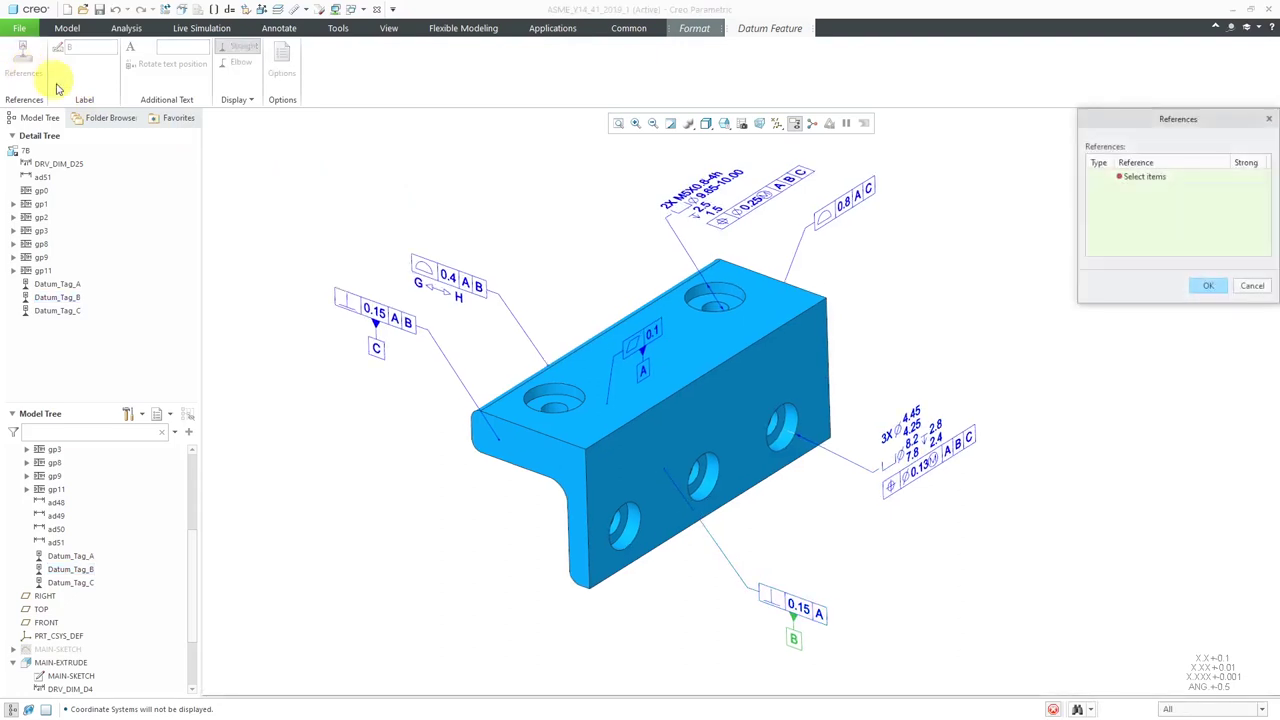
click(729, 412)
click(1210, 288)
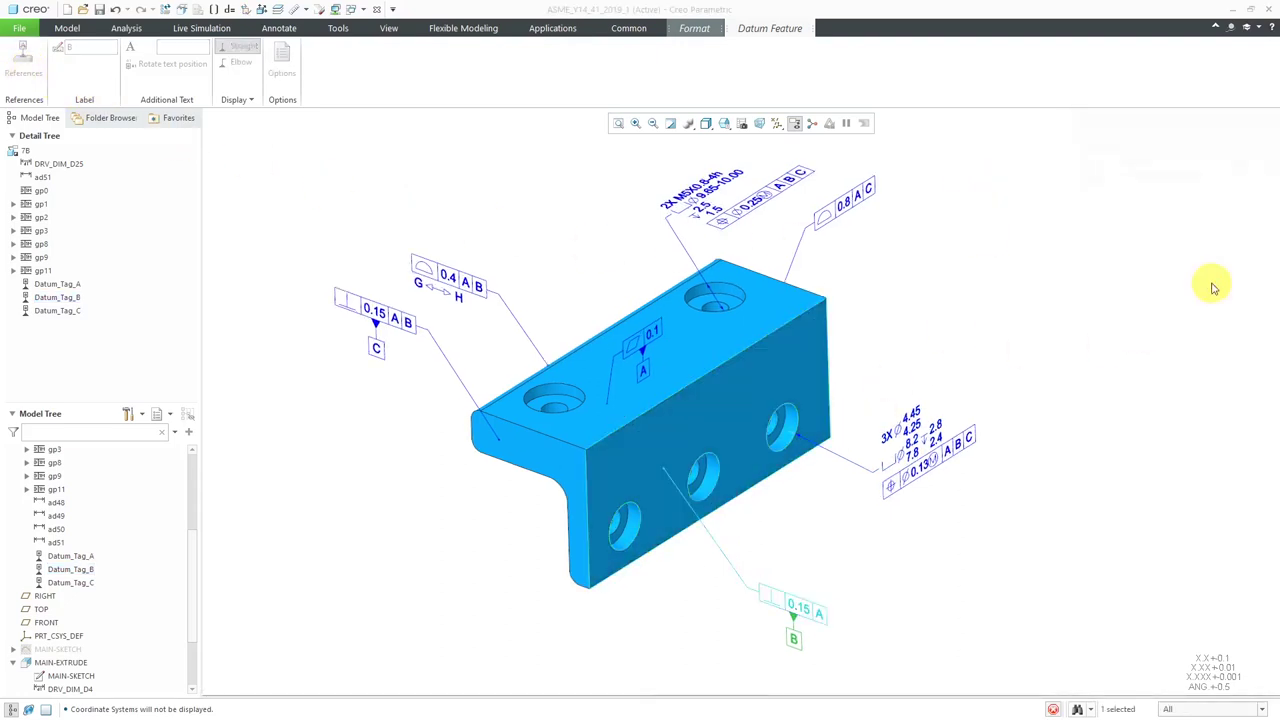
click(1003, 275)
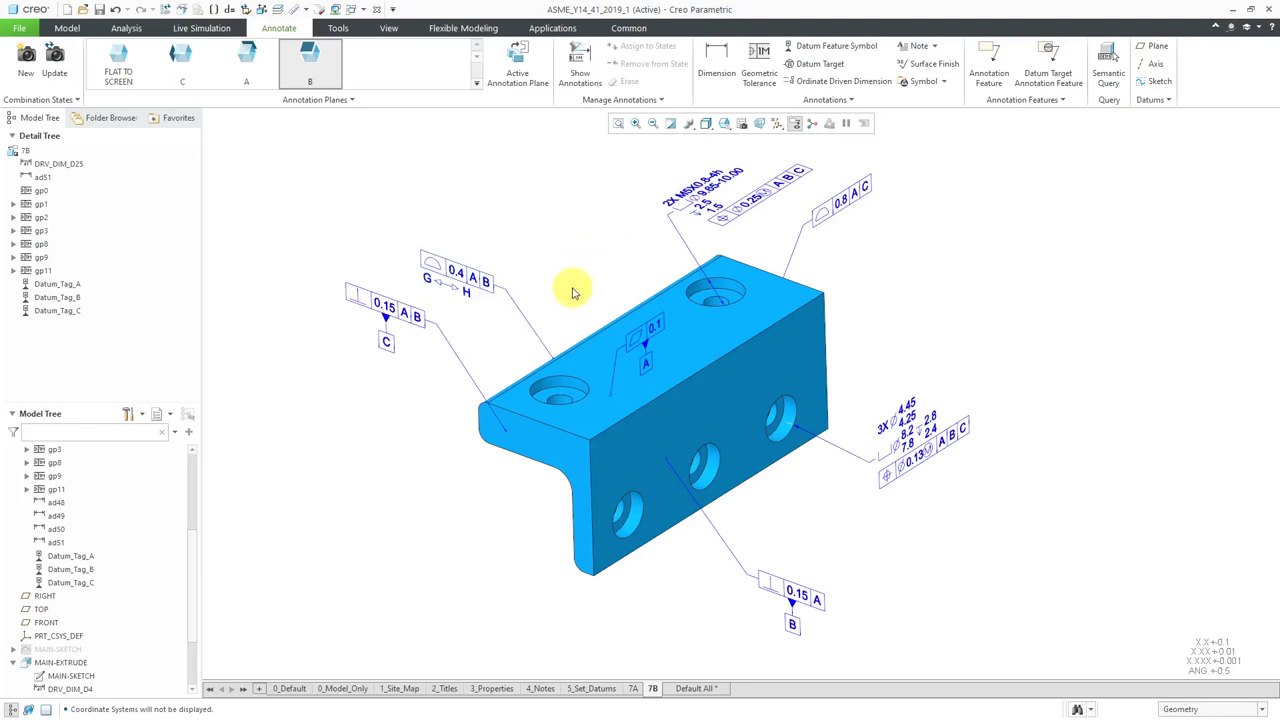
- Check the G and H limits in Default All, and in 7B add the chain of surfaces between them to the 0.4 profile tolerance's references
click(698, 689)
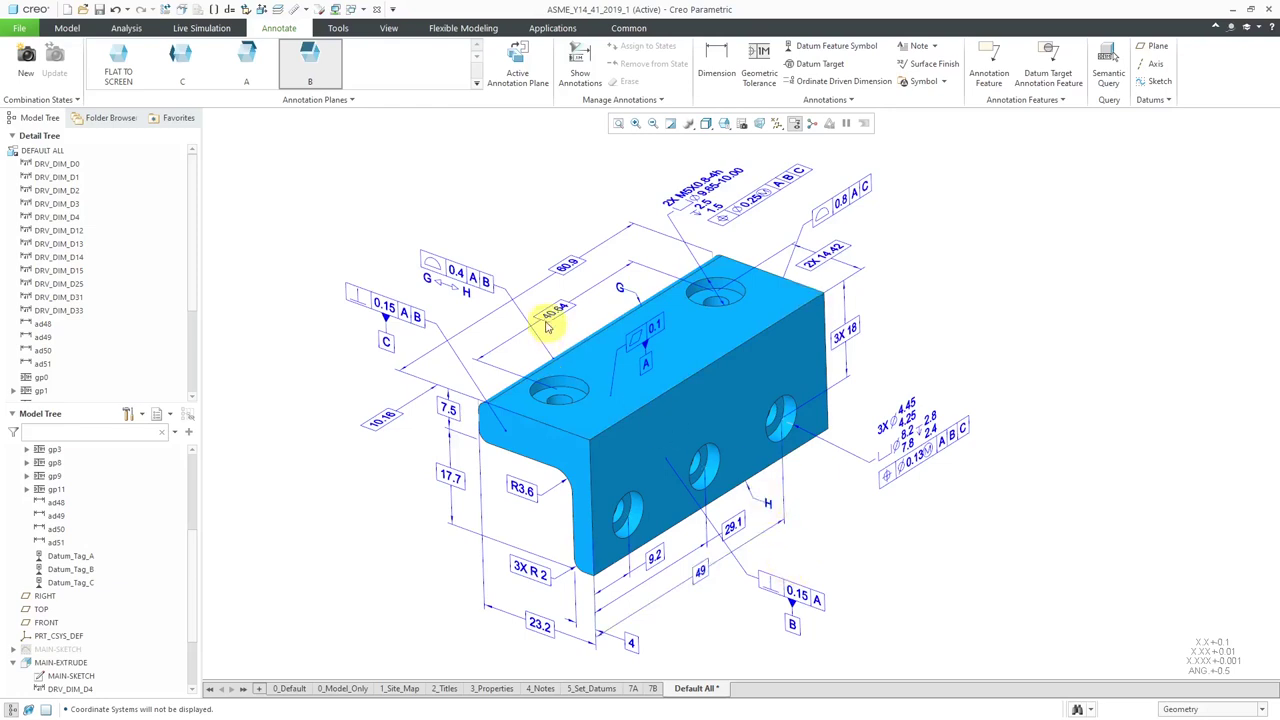
click(653, 689)
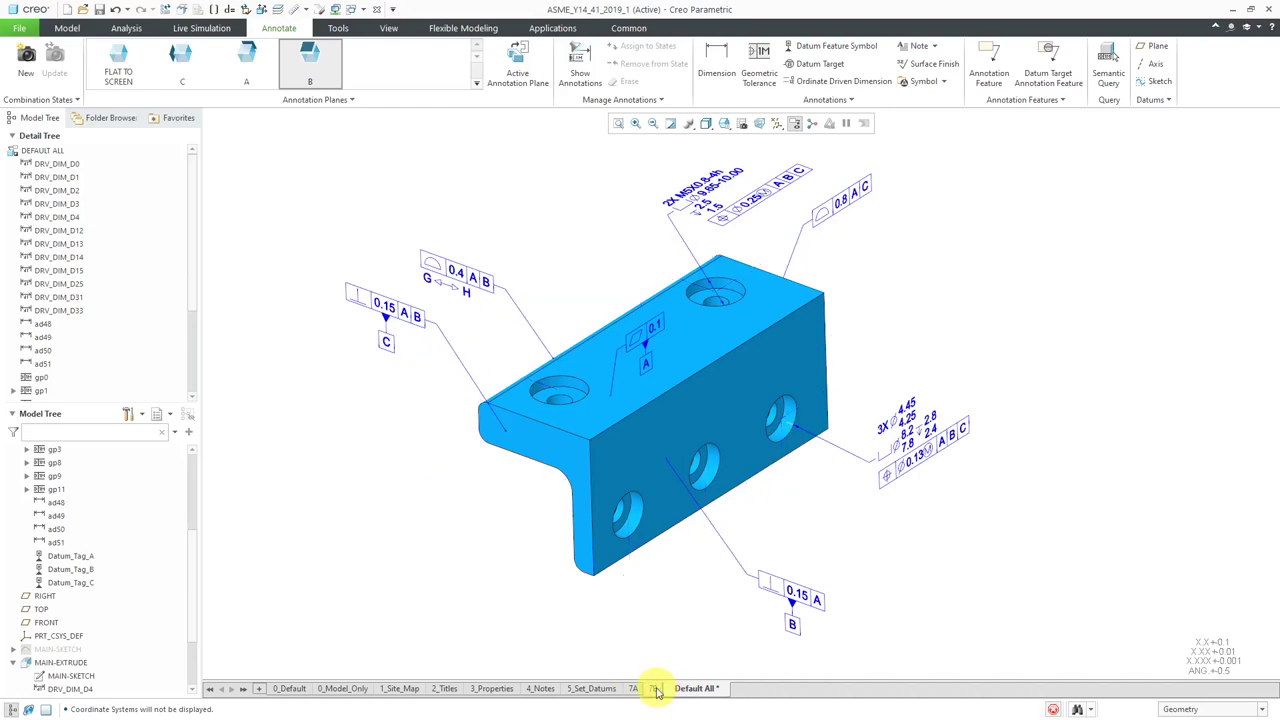
click(480, 279)
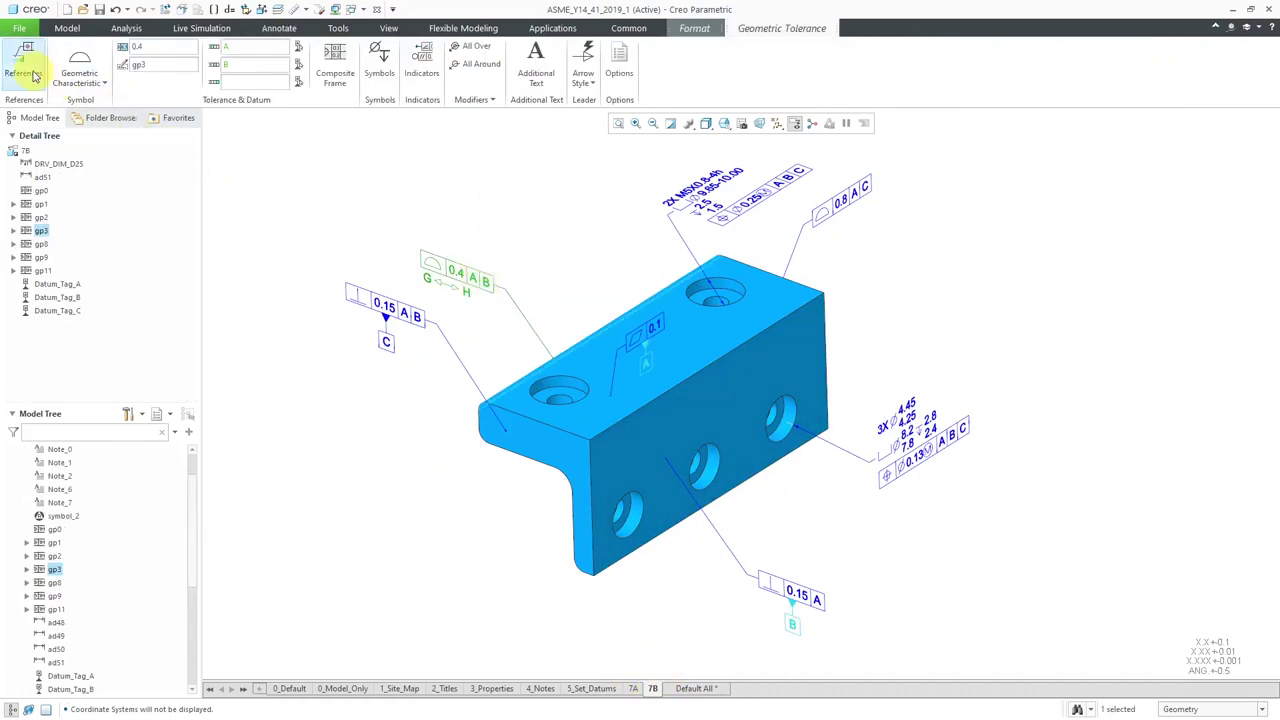
click(24, 62)
mouse_move(672, 314)
middle_down()
mouse_move(734, 289)
mouse_move(923, 291)
mouse_move(962, 341)
middle_up()
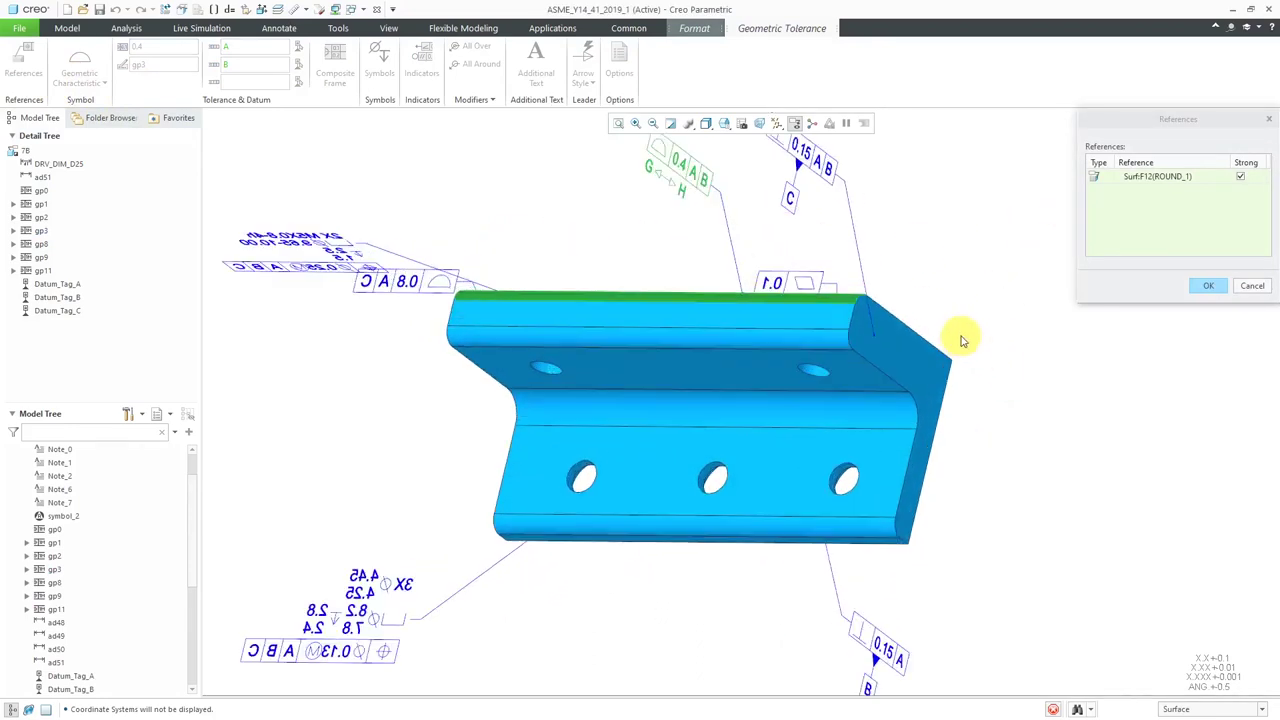
click(771, 325)
ctrl+click(768, 370)
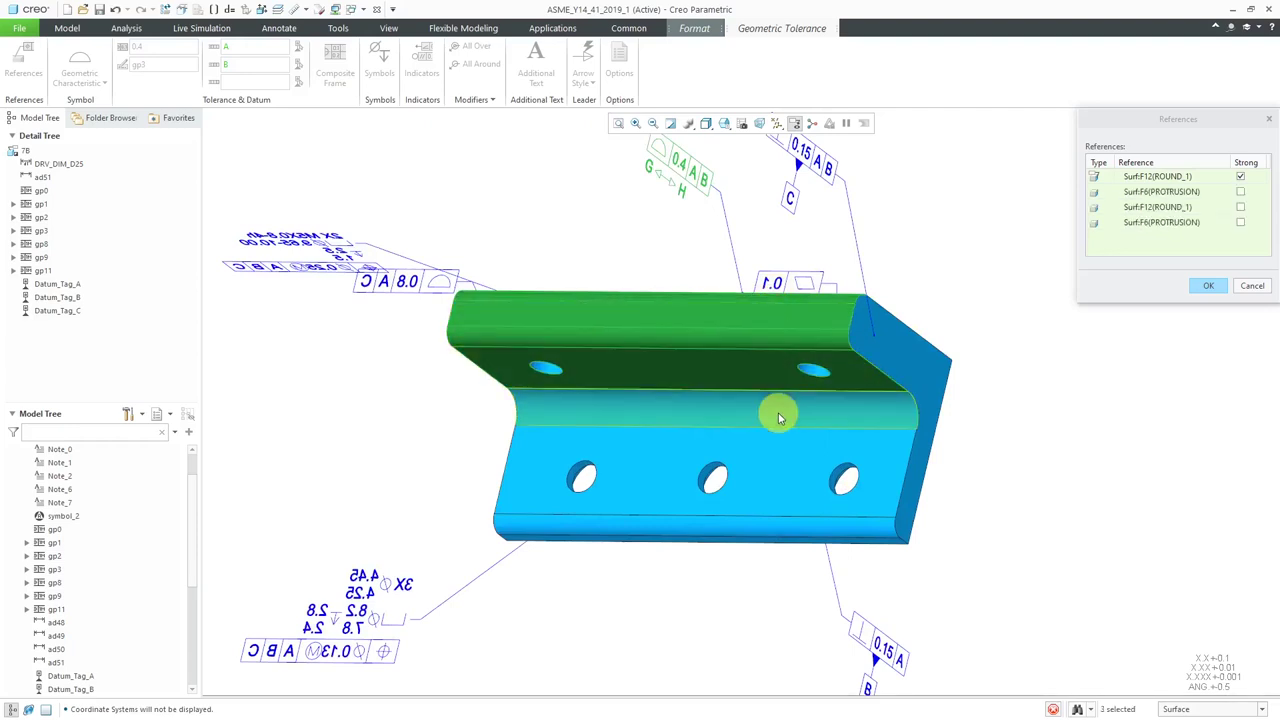
ctrl+click(766, 488)
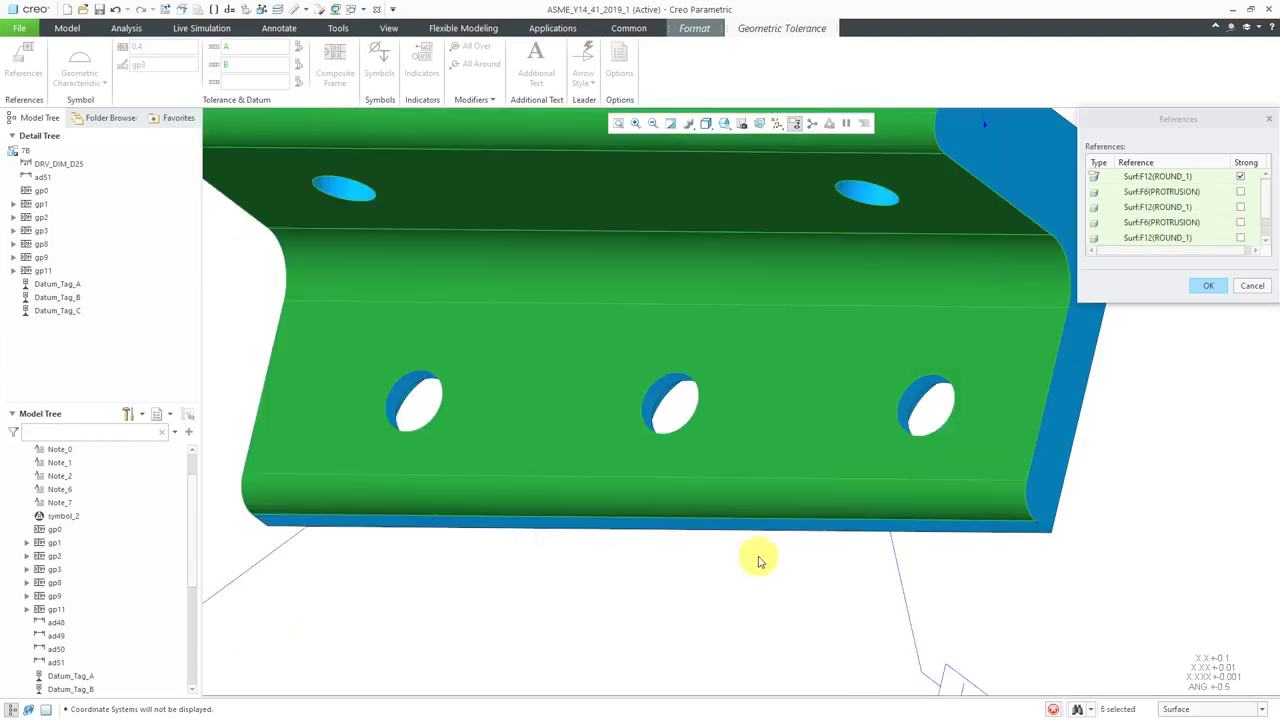
scroll(766, 530, down, 3)
ctrl+click(755, 524)
scroll(755, 495, up, 5)
mouse_move(754, 490)
middle_down()
mouse_move(593, 497)
mouse_move(586, 509)
middle_up()
click(1222, 287)
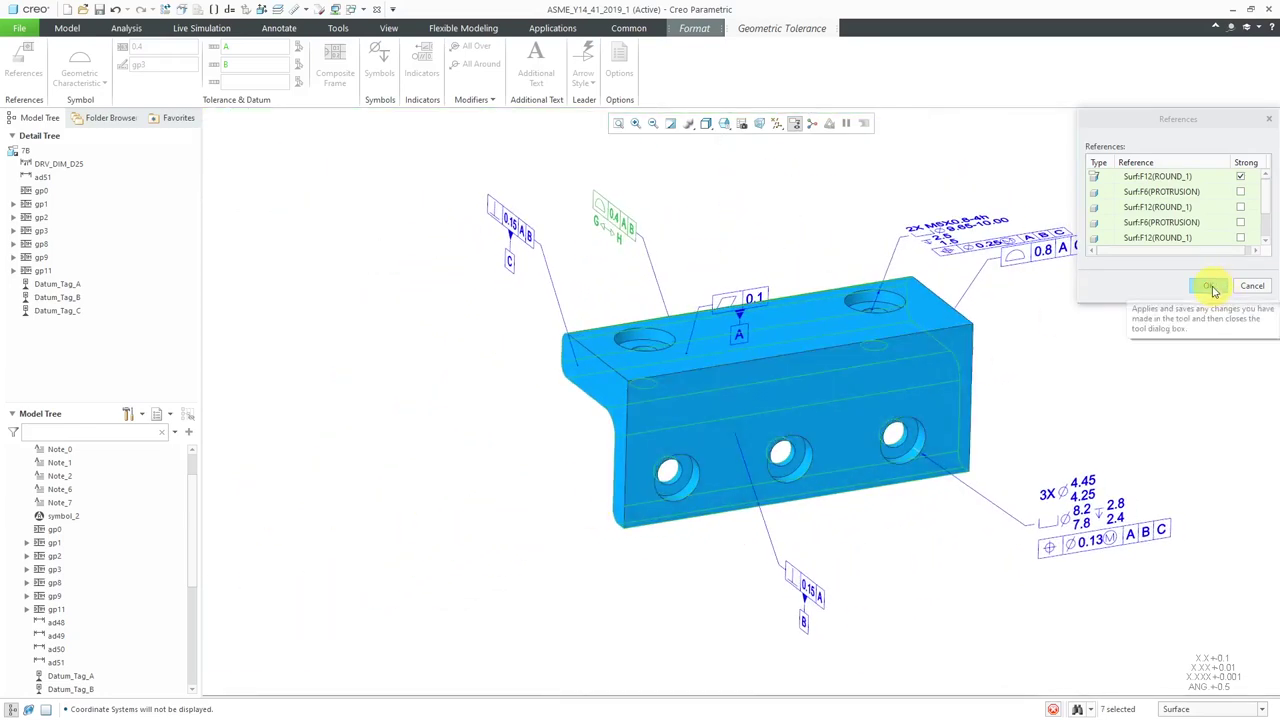
click(1060, 355)
- Add the through-hole surfaces of the three holes to the references of the 0.13 position tolerance (gp8)
mouse_move(1046, 355)
middle_down()
mouse_move(569, 366)
mouse_move(820, 404)
mouse_move(777, 360)
mouse_move(792, 391)
middle_up()
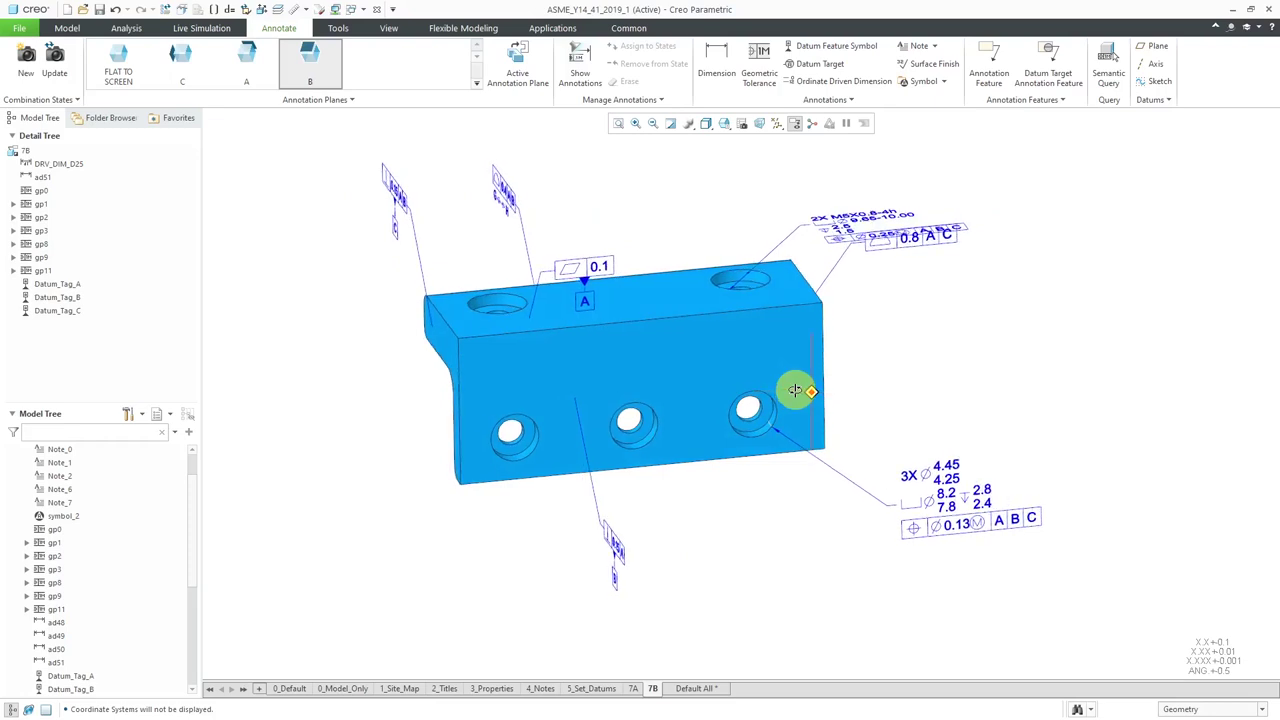
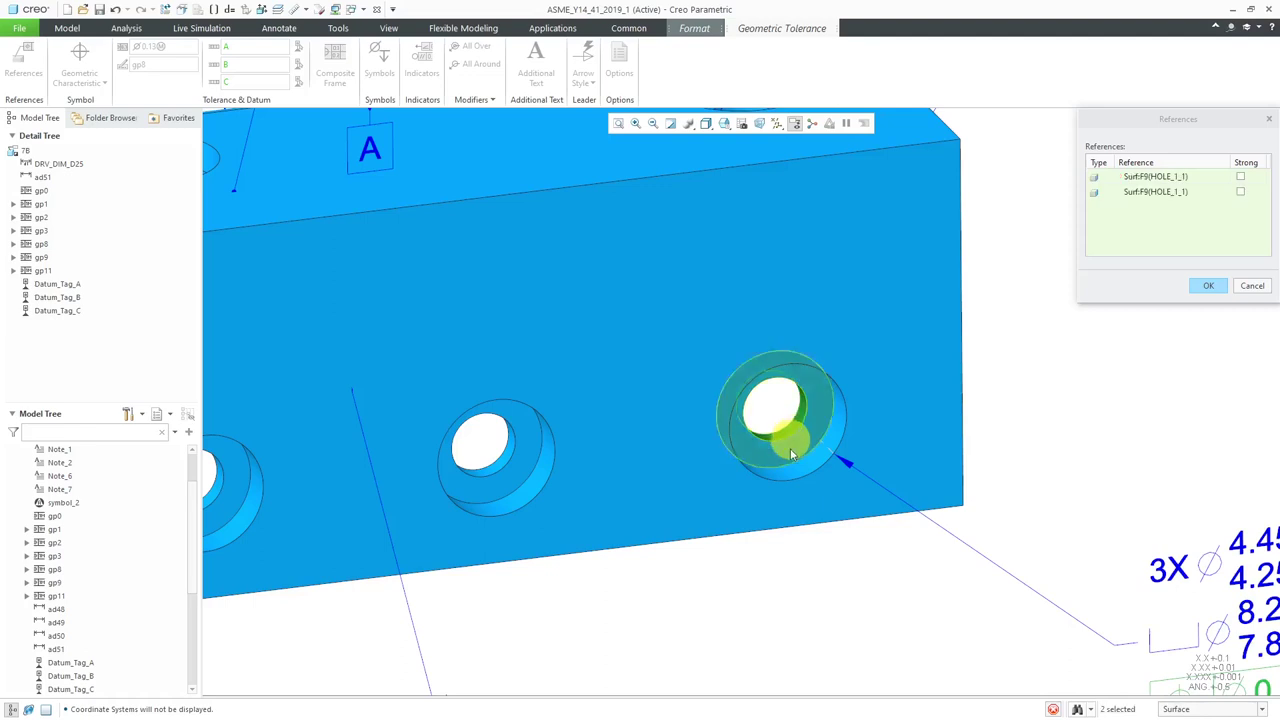
scroll(699, 497, down, 3)
click(389, 512)
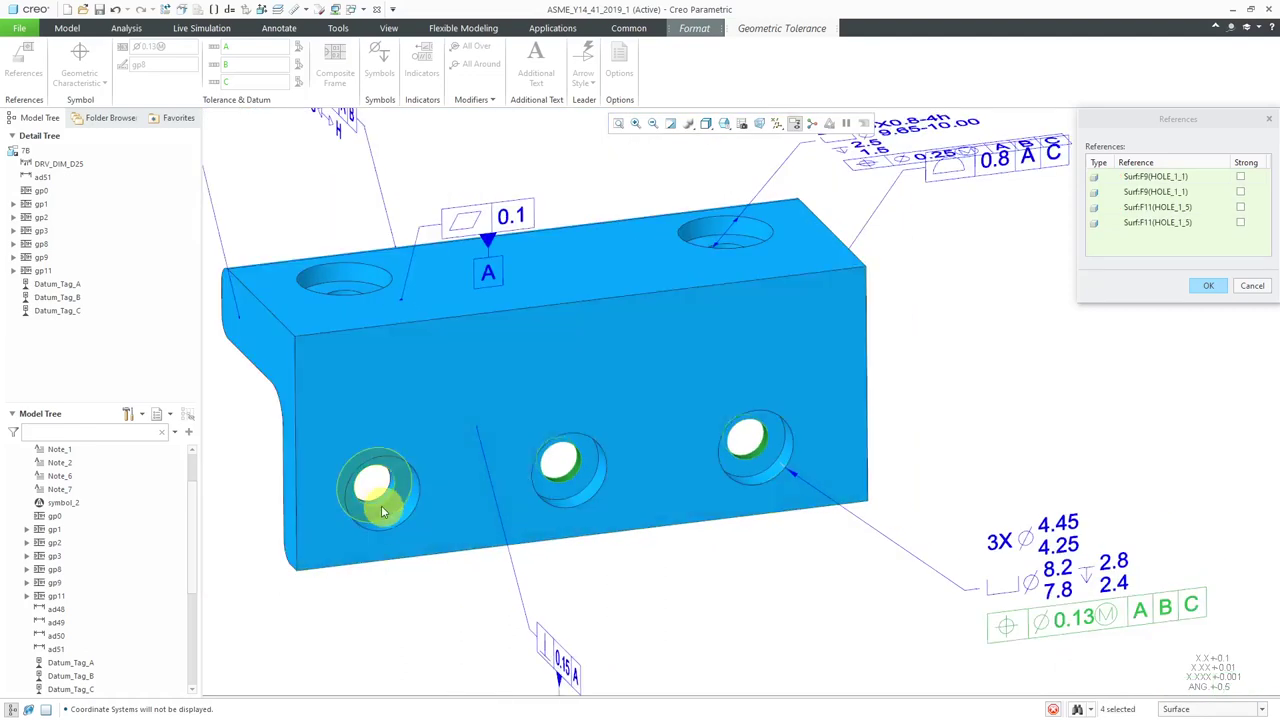
click(474, 516)
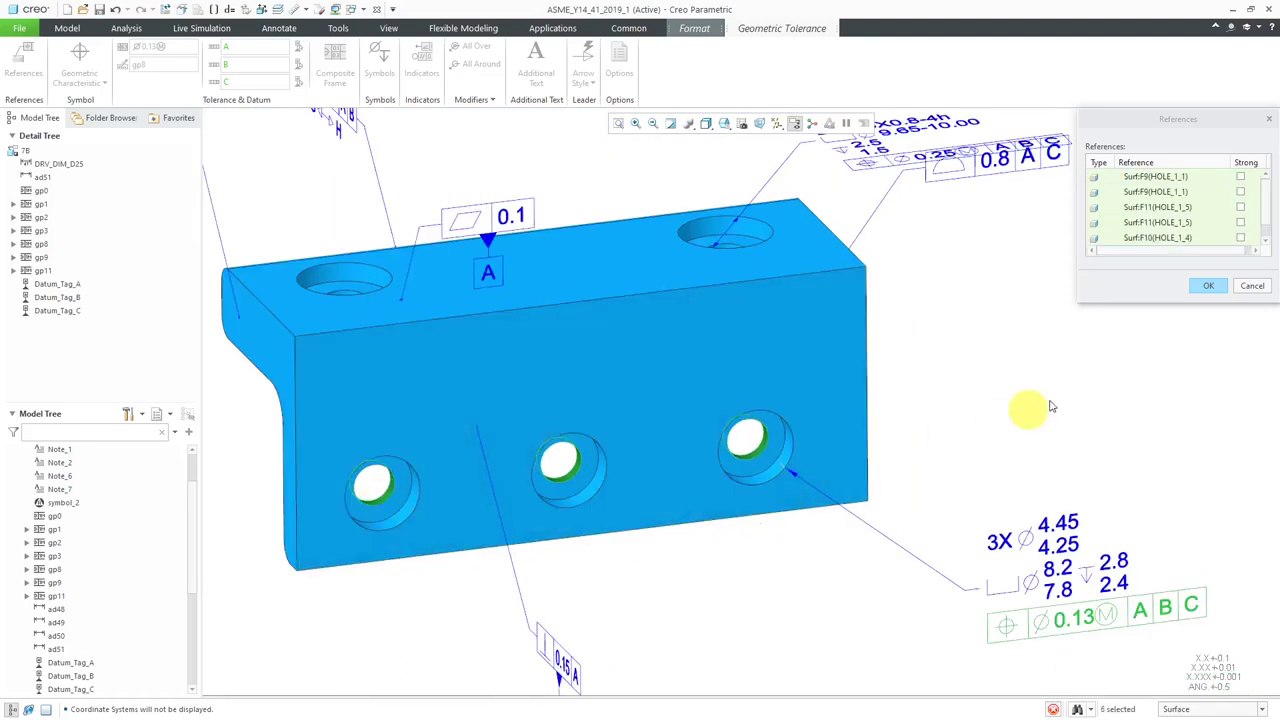
click(1207, 287)
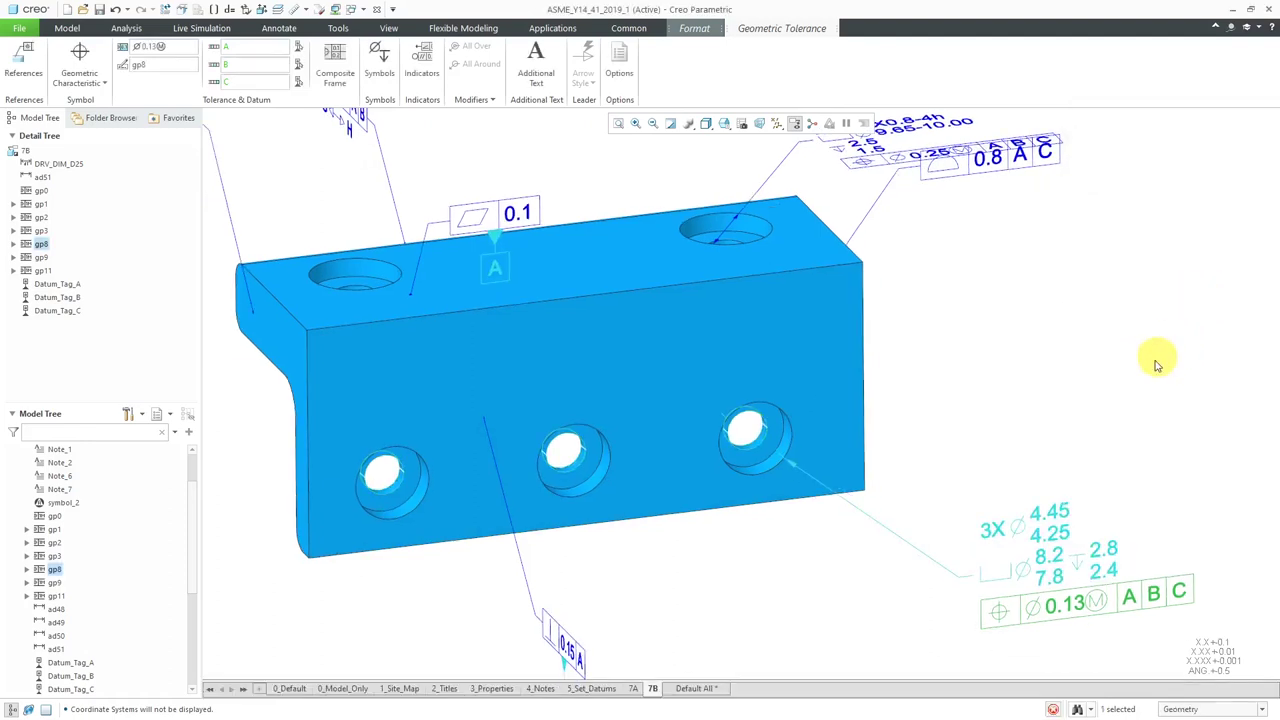
- Add the counterbore, floor and through-hole surfaces of the hole its leader points to as references of the 3X counterbored-hole dimension
click(1052, 525)
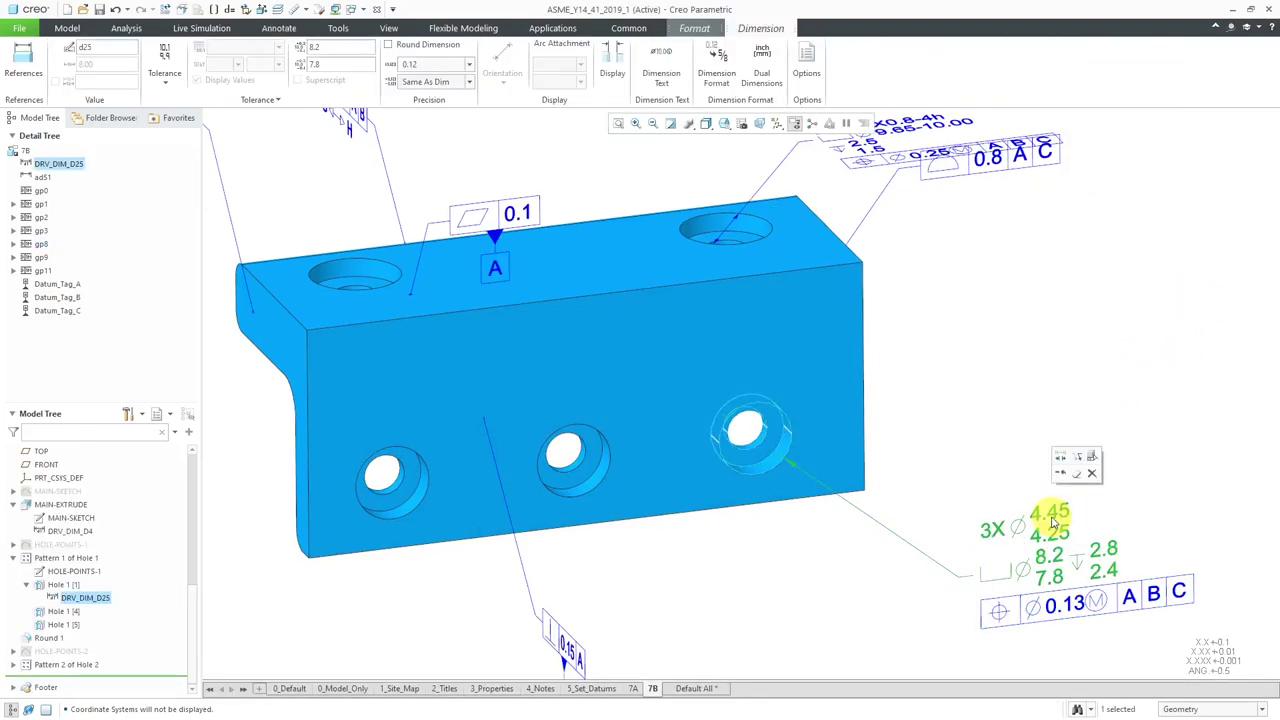
click(24, 62)
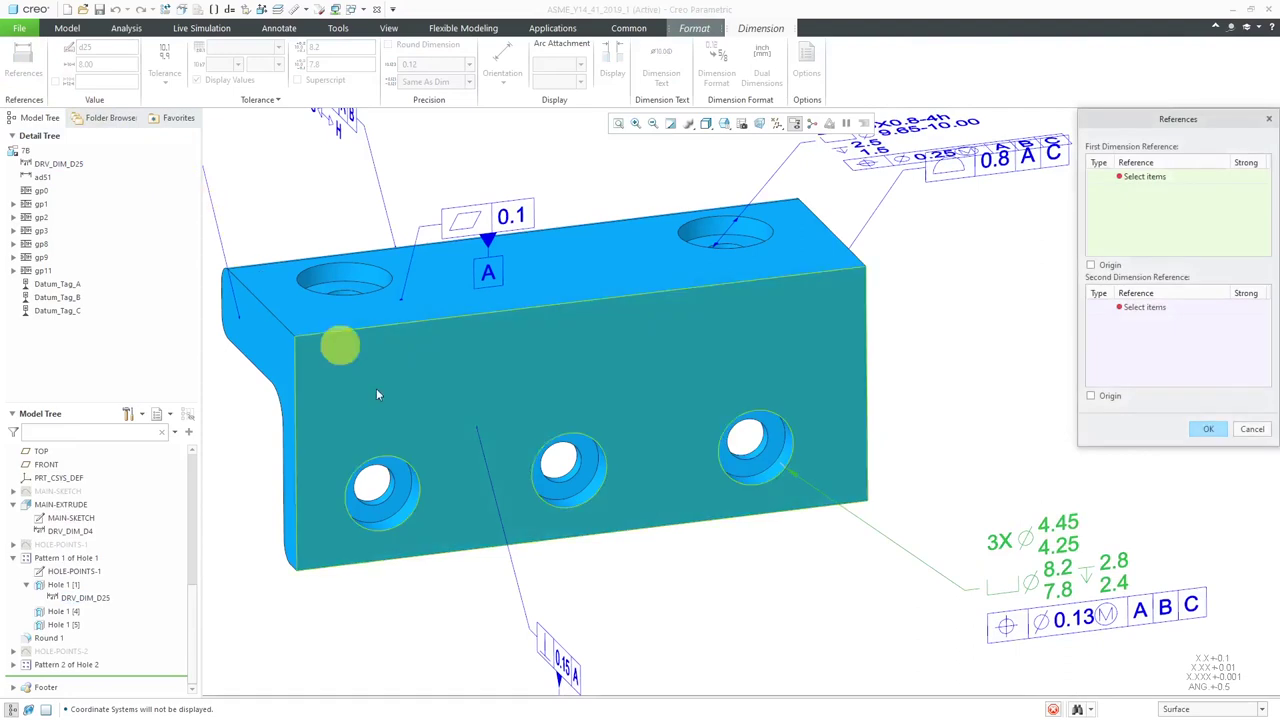
scroll(765, 478, down, 4)
click(773, 452)
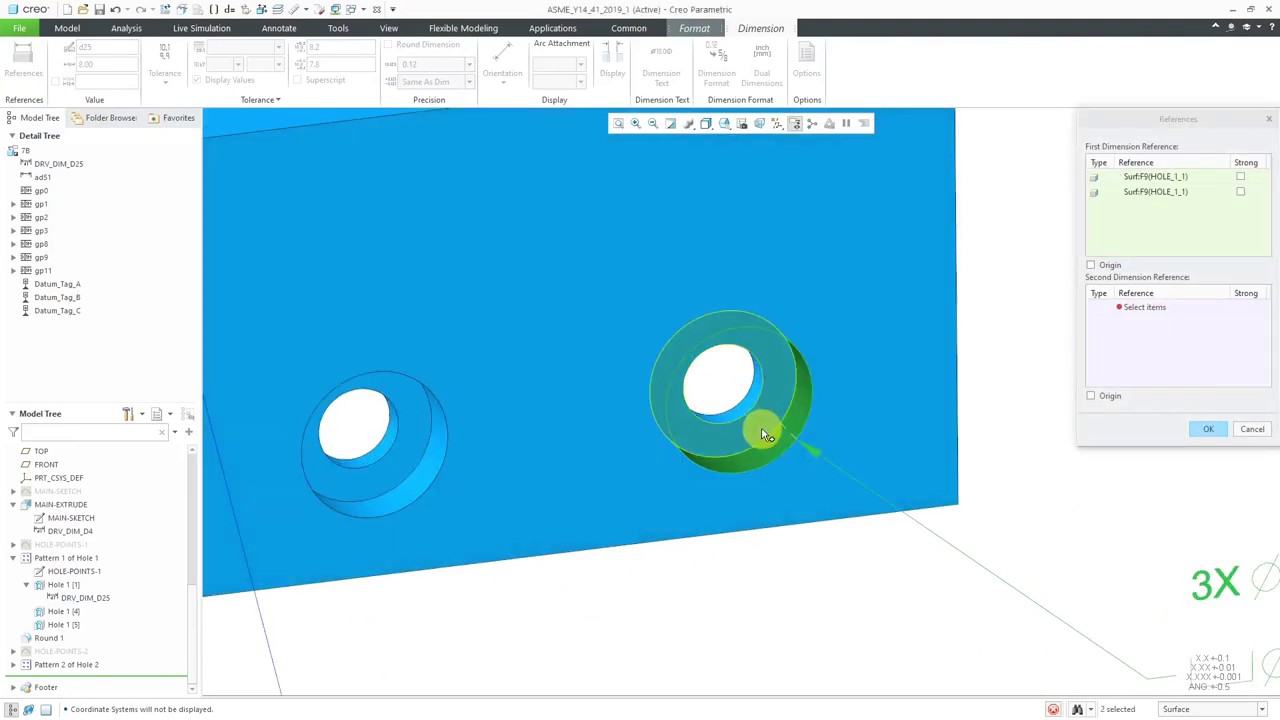
ctrl+click(757, 420)
ctrl+click(749, 410)
scroll(795, 470, up, 3)
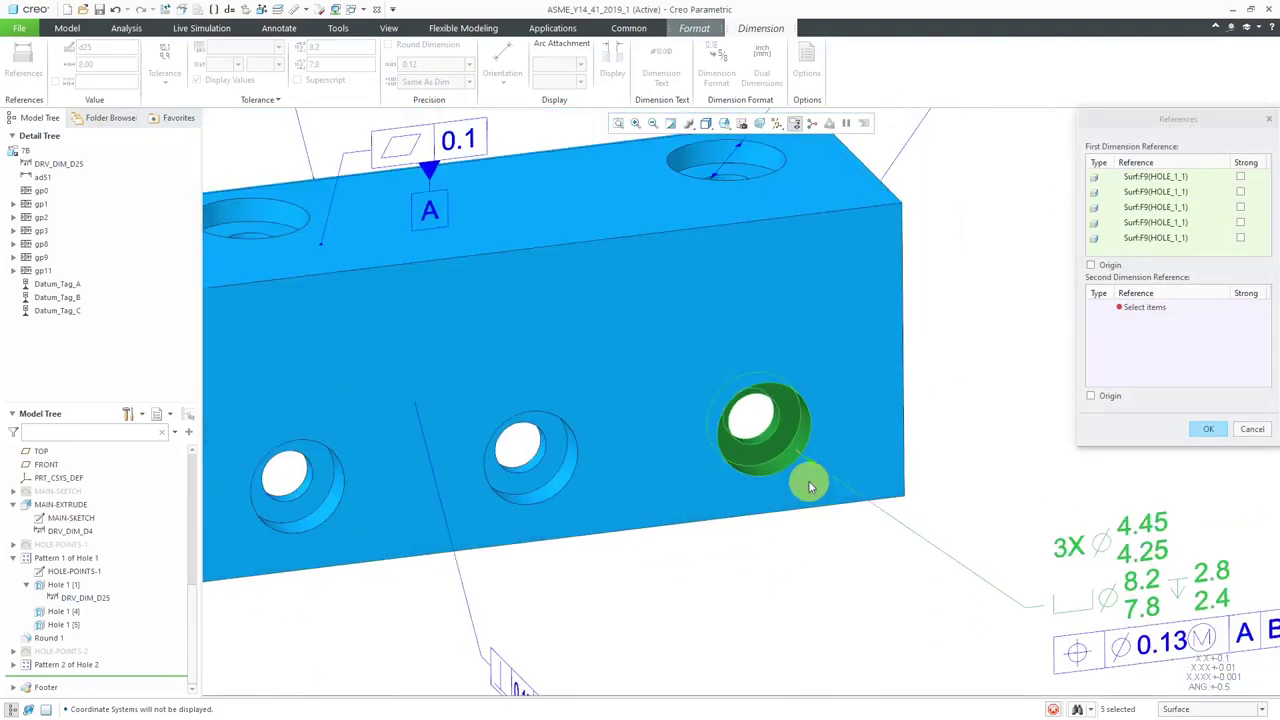
- Add the counterbore, floor and through-hole surfaces of the middle hole to the 3X dimension's references
ctrl+click(565, 492)
ctrl+click(563, 495)
ctrl+click(543, 478)
ctrl+click(535, 461)
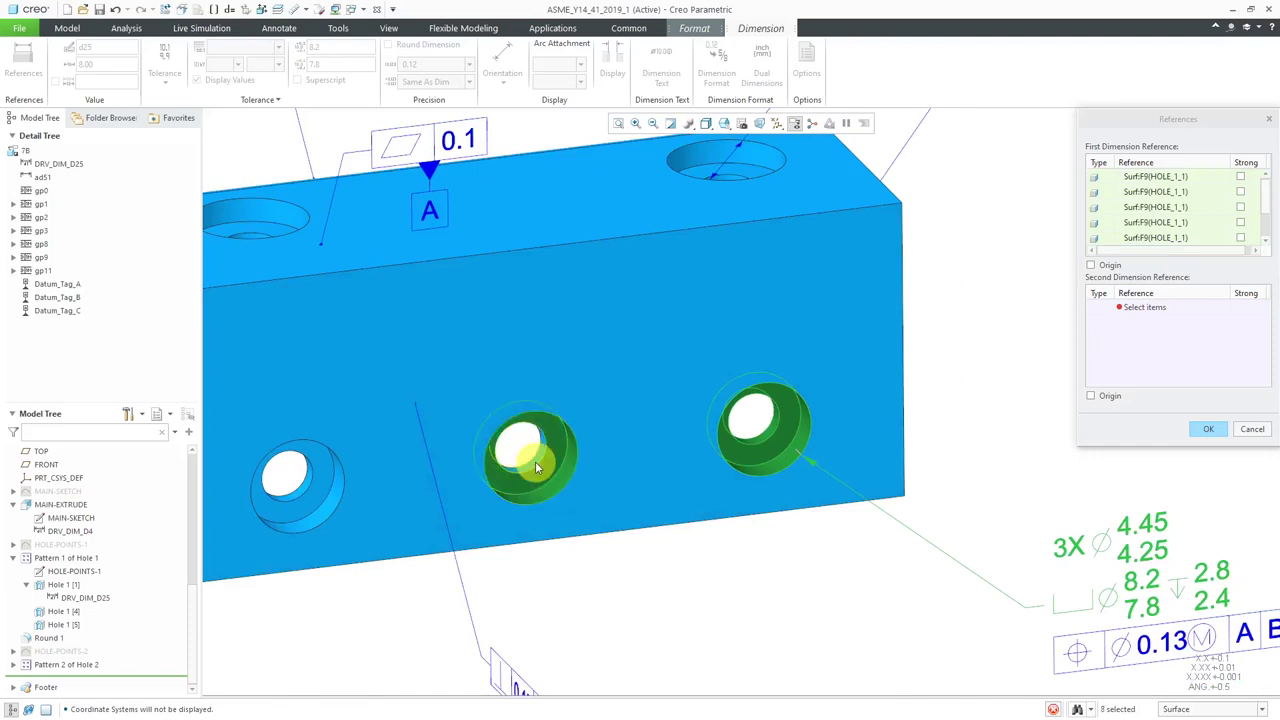
ctrl+click(535, 461)
scroll(728, 530, up, 2)
scroll(482, 523, down, 2)
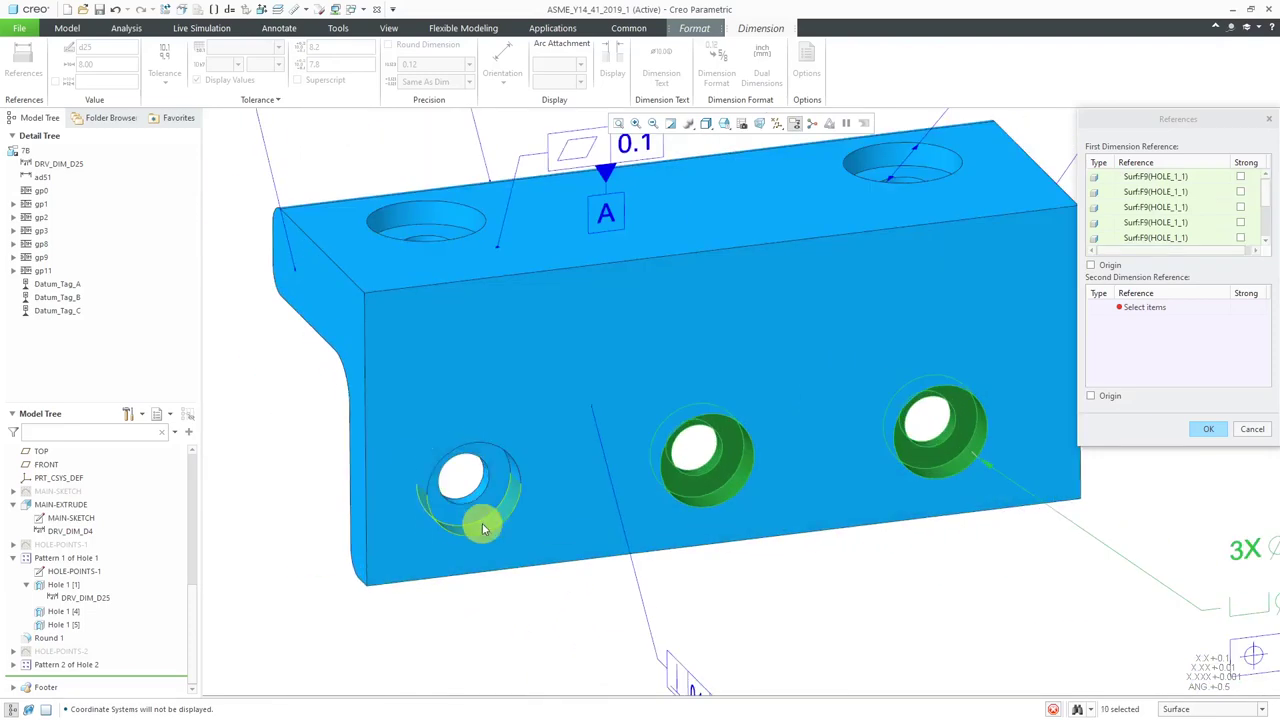
- Add the counterbore, floor and through-hole surfaces of the remaining front hole to the 3X dimension's references and accept the set
ctrl+click(481, 515)
ctrl+click(481, 515)
ctrl+click(481, 497)
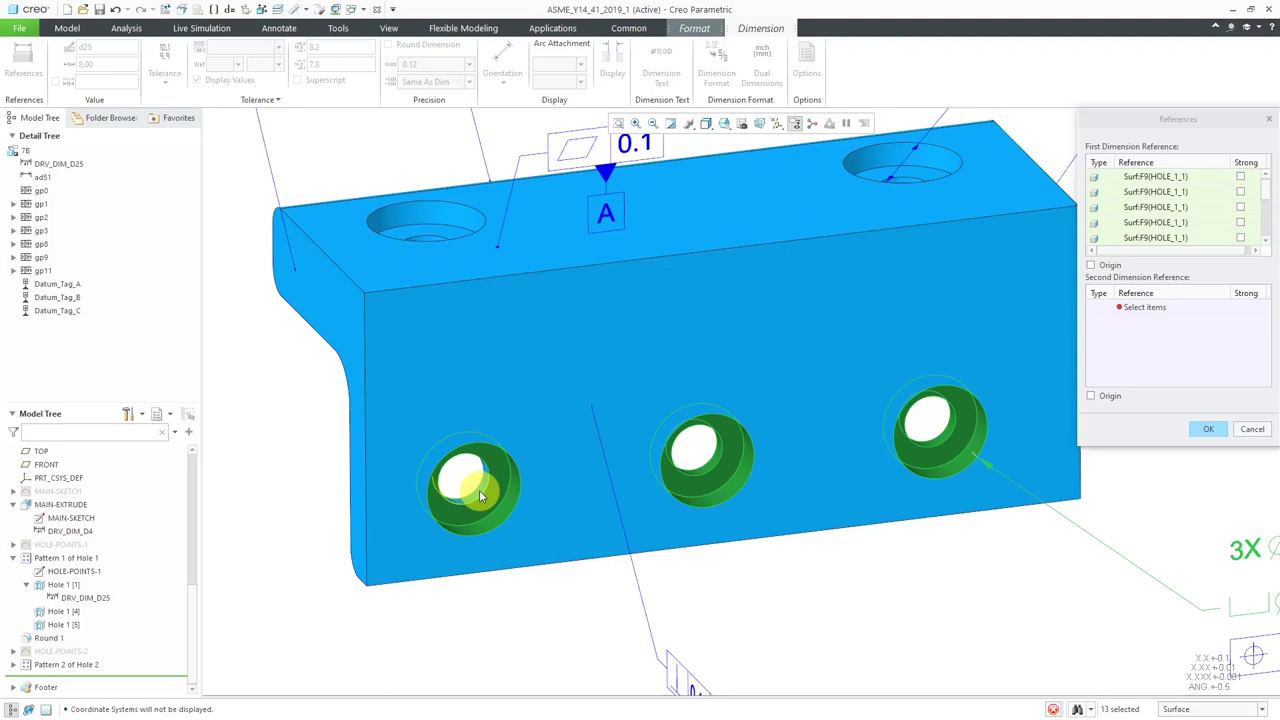
ctrl+click(479, 490)
ctrl+click(479, 490)
scroll(470, 590, up, 2)
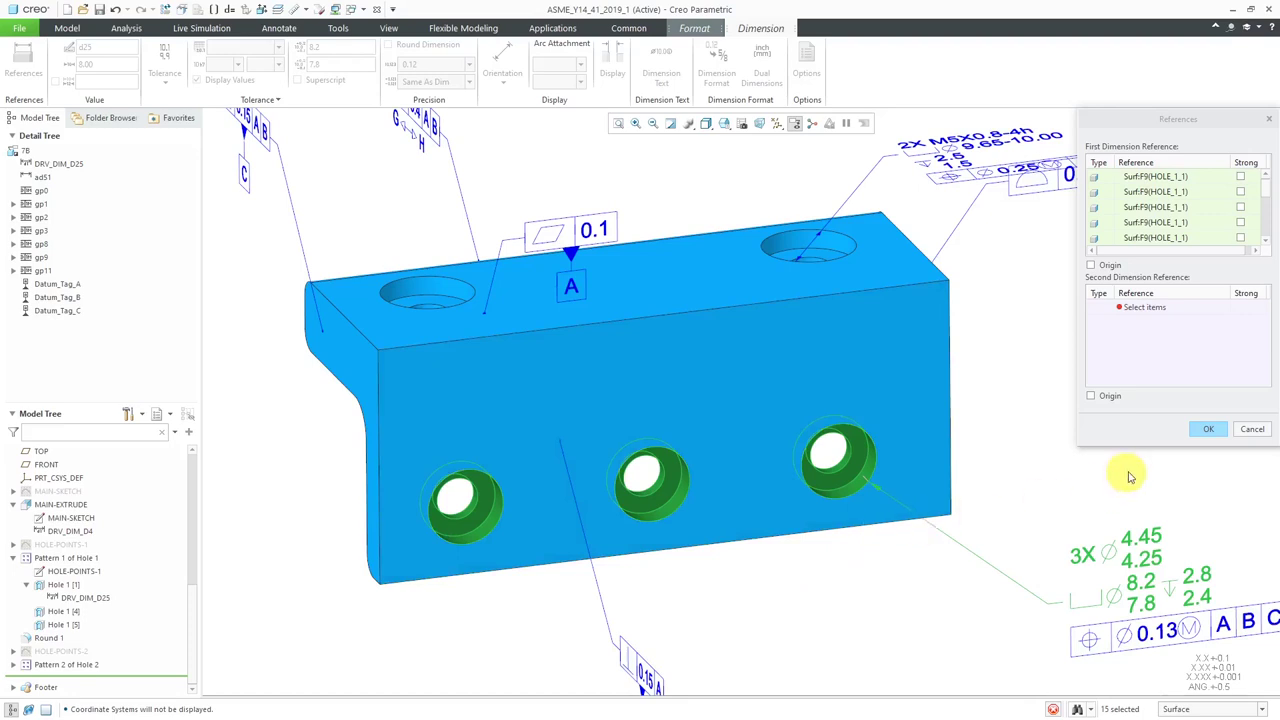
click(1208, 431)
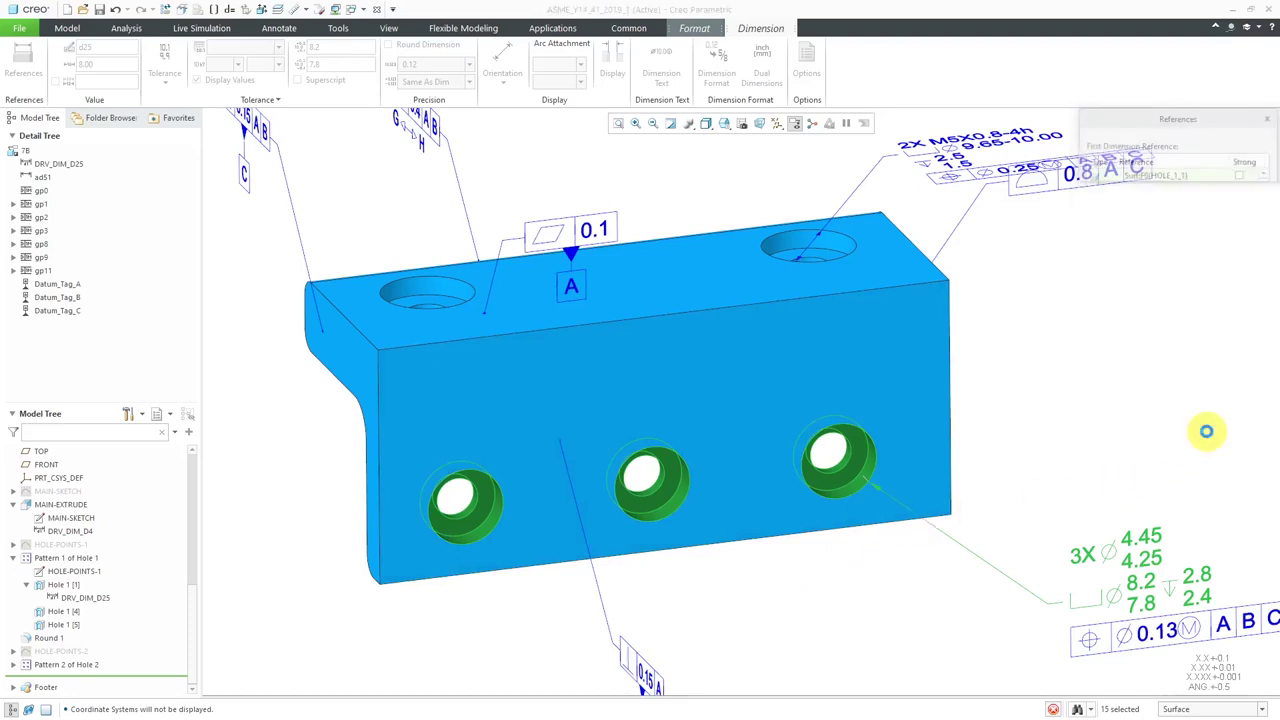
- Add the small bore surfaces of the two M5 holes to the references of the 0.25 position tolerance (gp9)
middle_drag(790, 438, 849, 514)
scroll(871, 549, down, 2)
scroll(832, 222, up, 5)
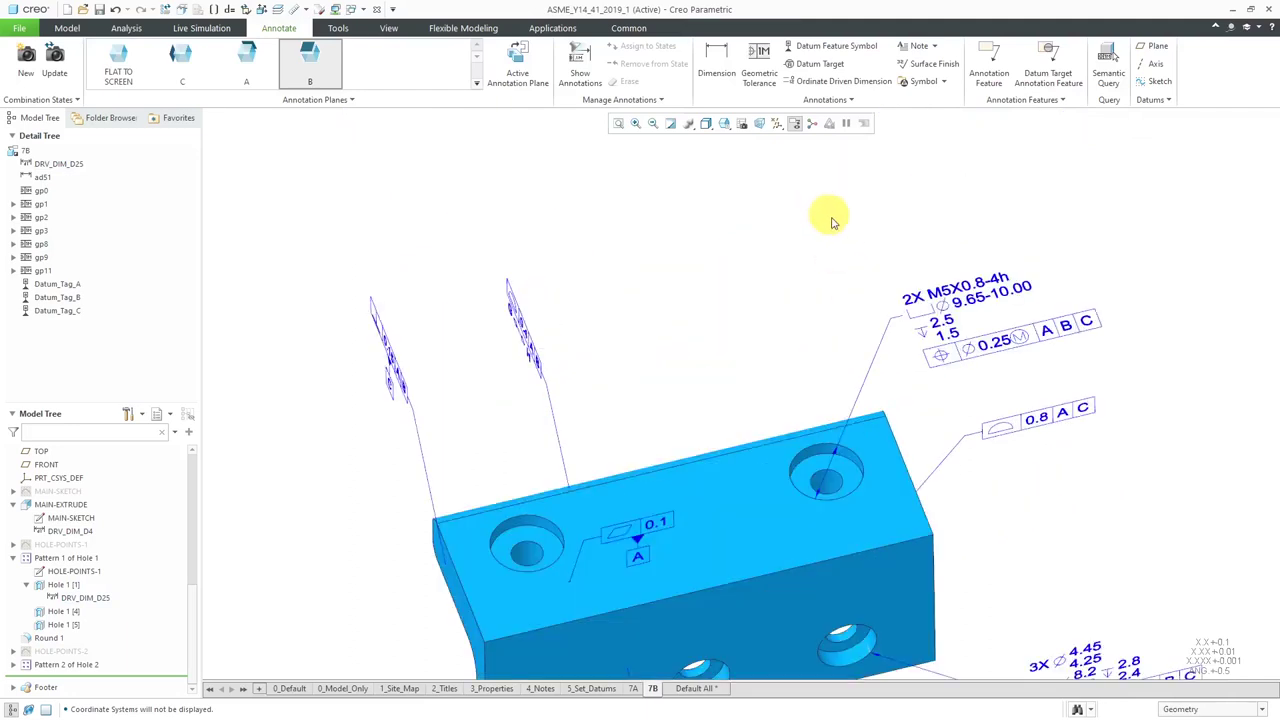
click(1037, 335)
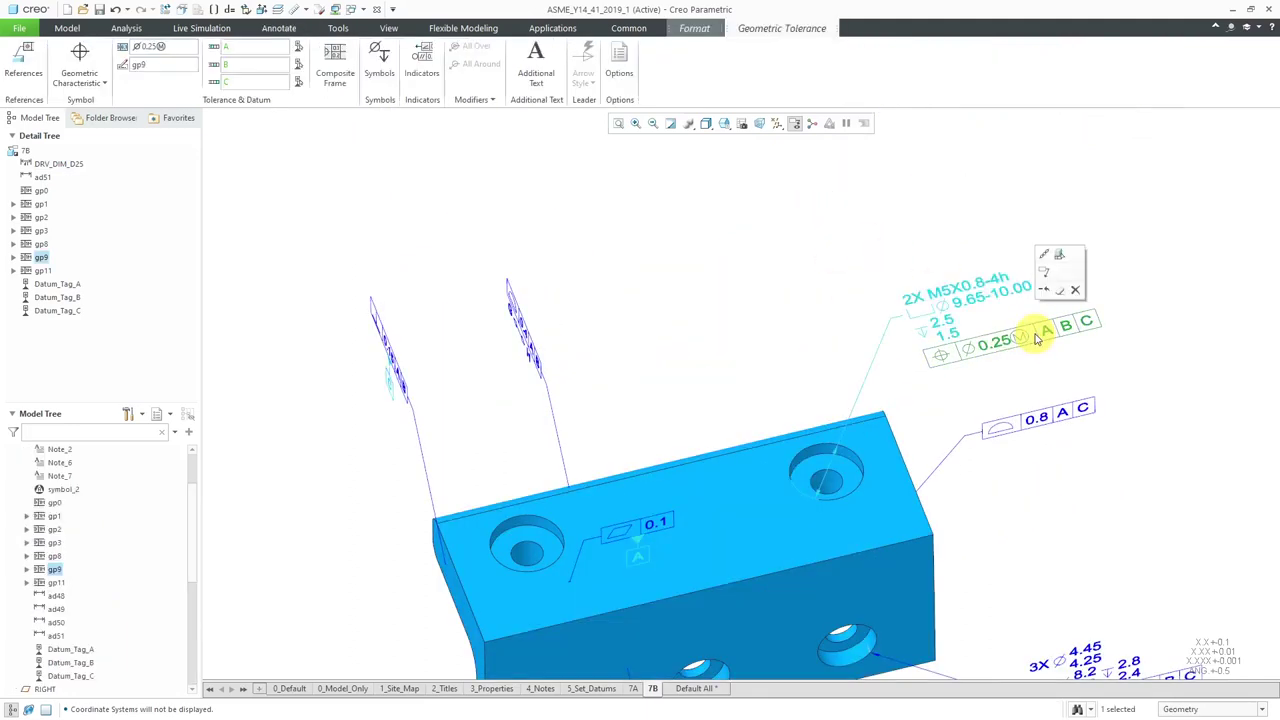
click(24, 65)
scroll(846, 480, up, 3)
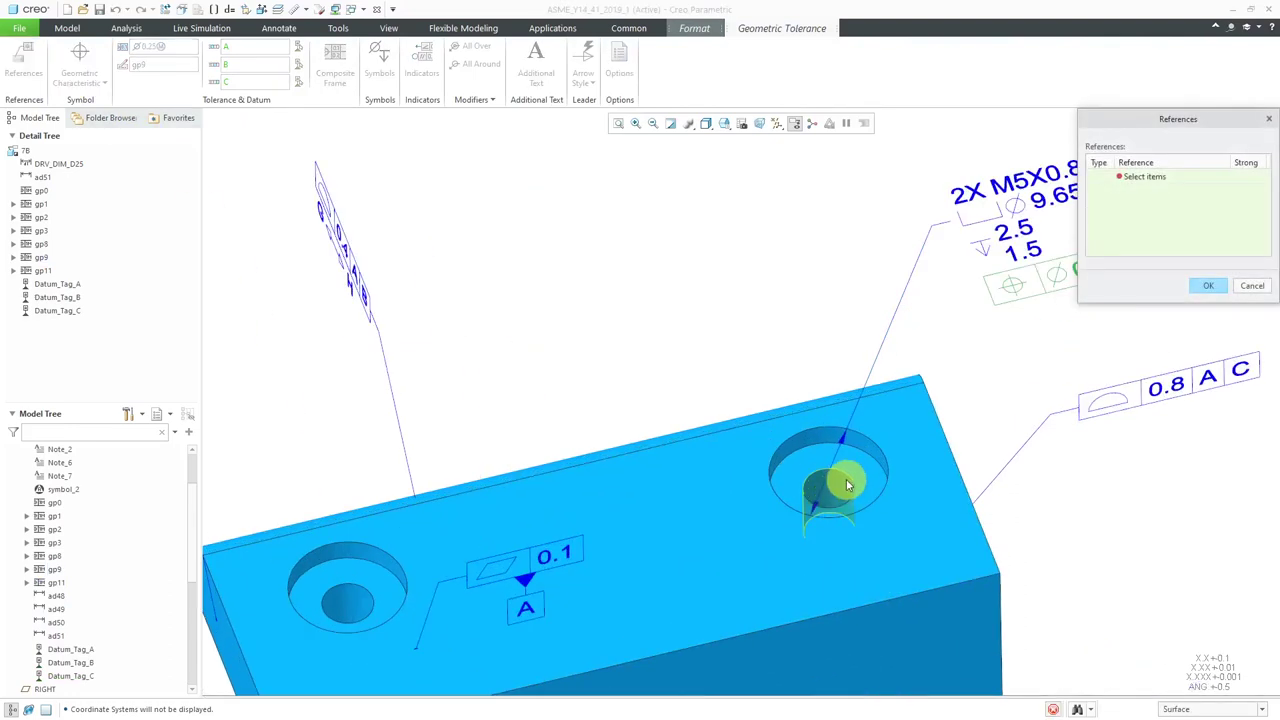
click(846, 479)
ctrl+click(359, 598)
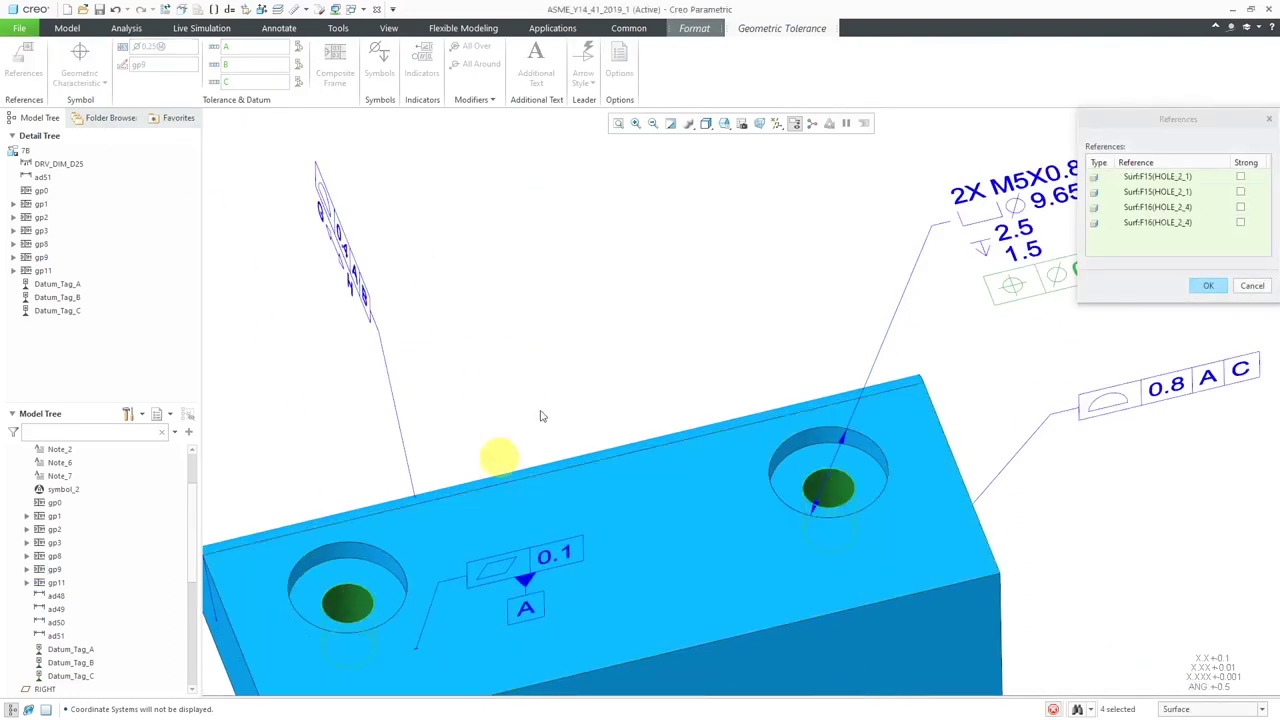
click(1209, 288)
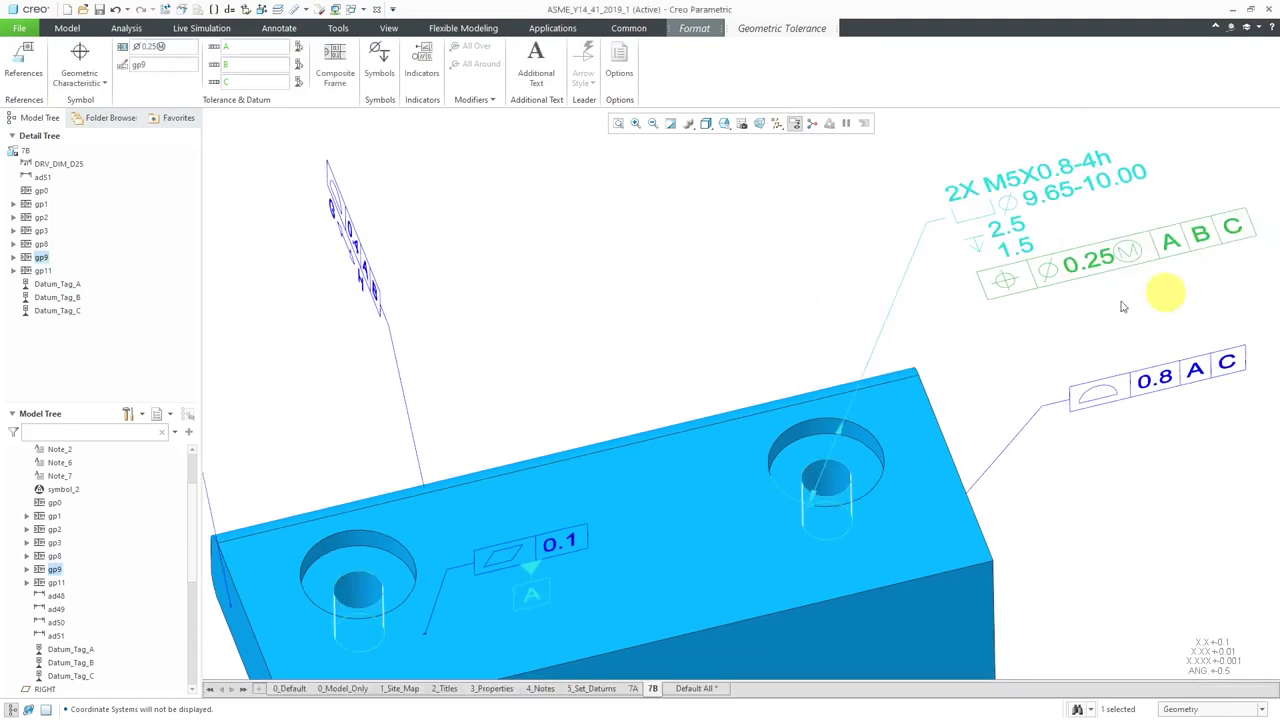
click(671, 320)
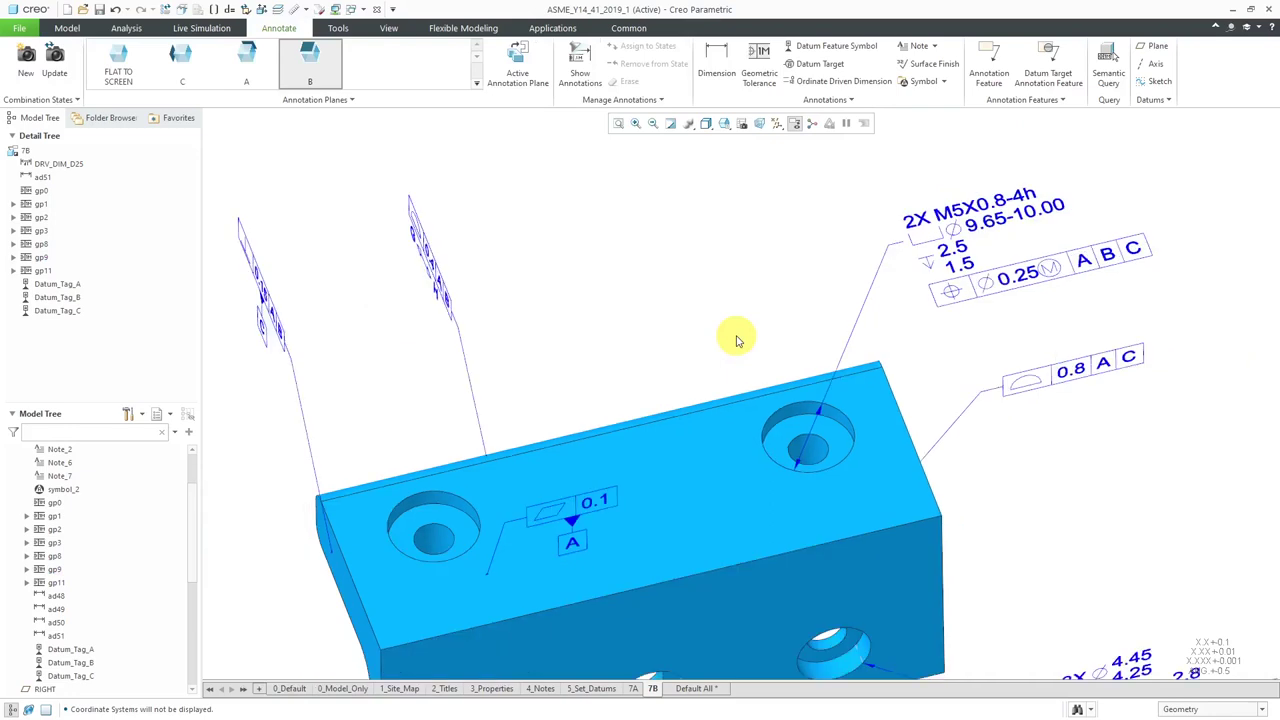
- Add the counterbore wall, floor and bore surfaces of the M5 hole at its leader to the first references of the 2X M5X0.8-4h dimension
click(983, 214)
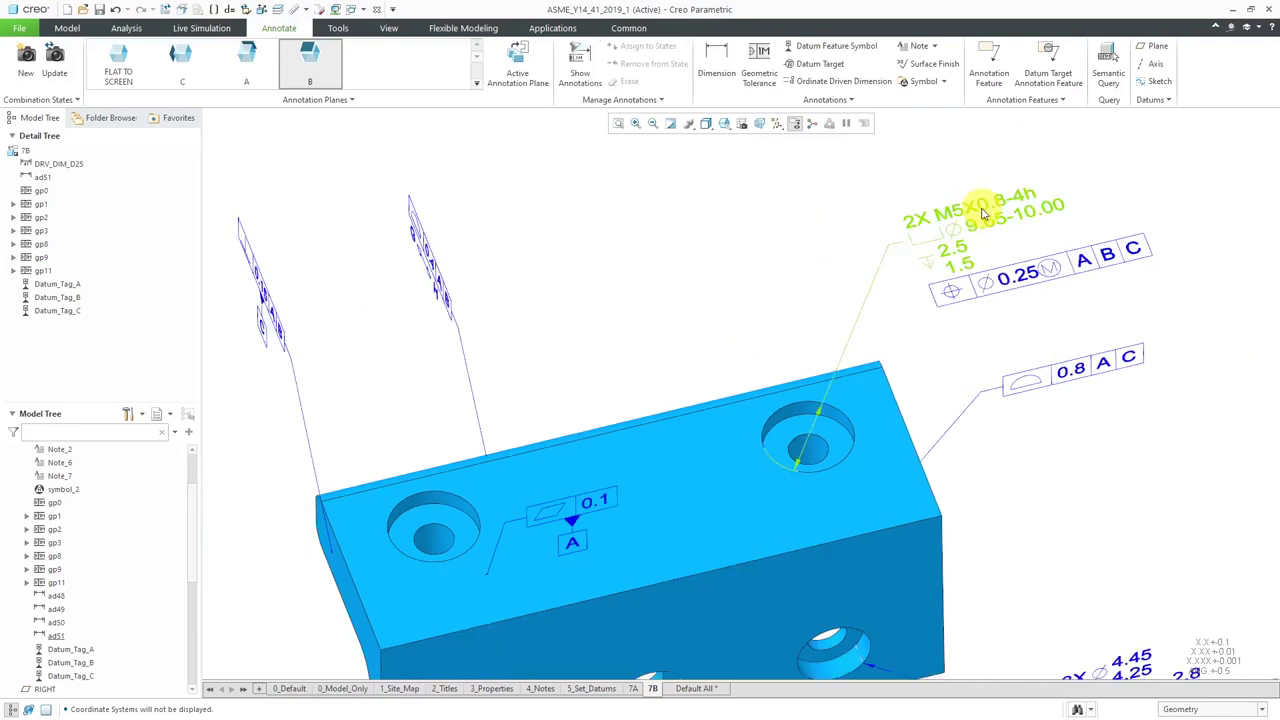
click(983, 214)
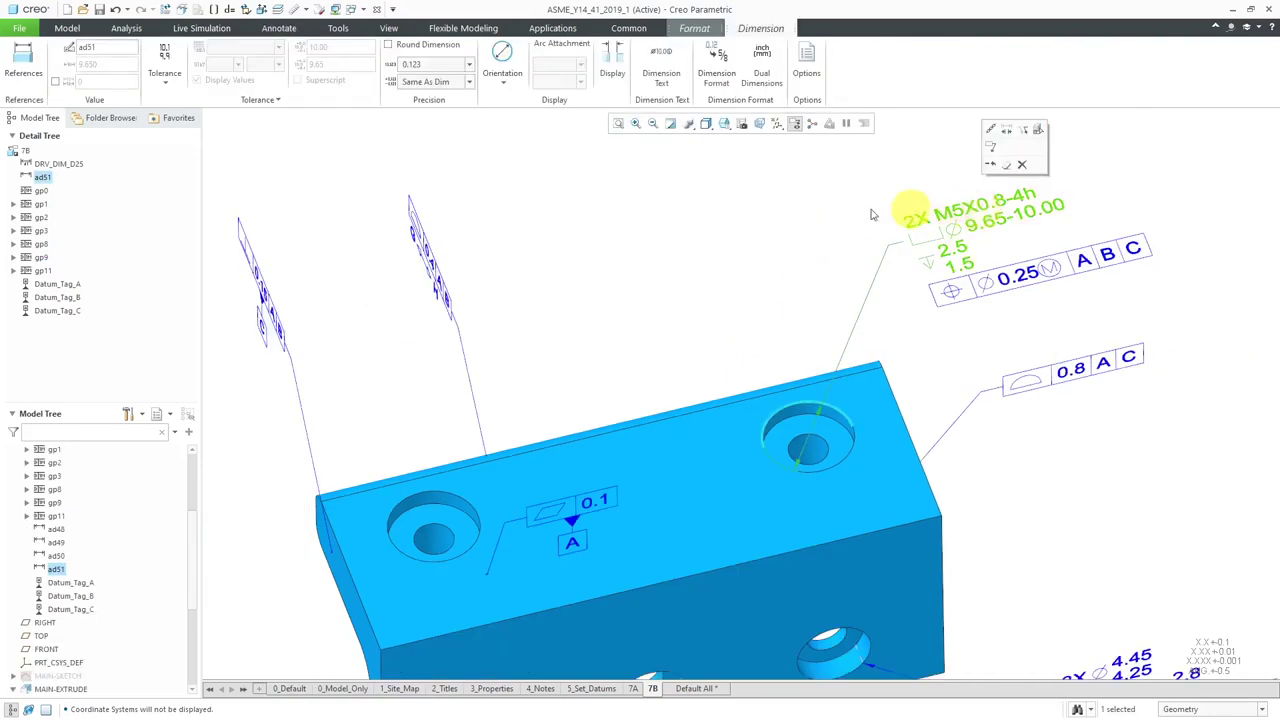
click(27, 68)
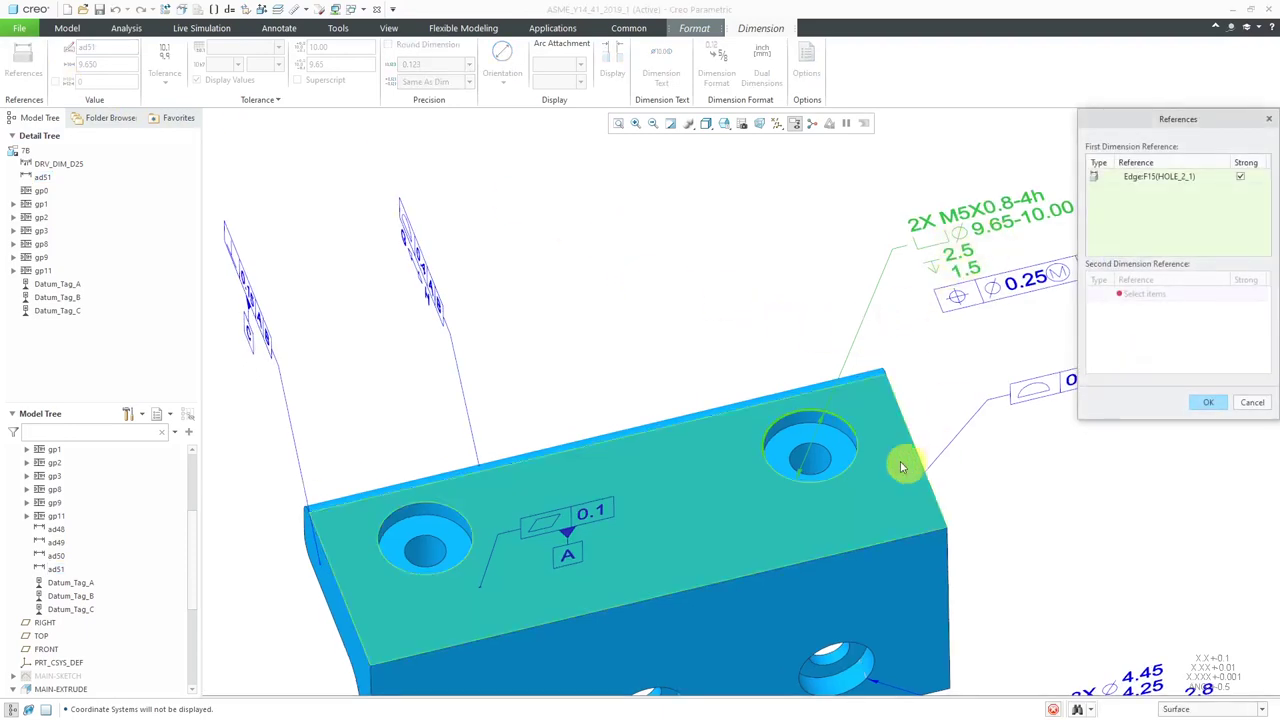
scroll(836, 428, up, 3)
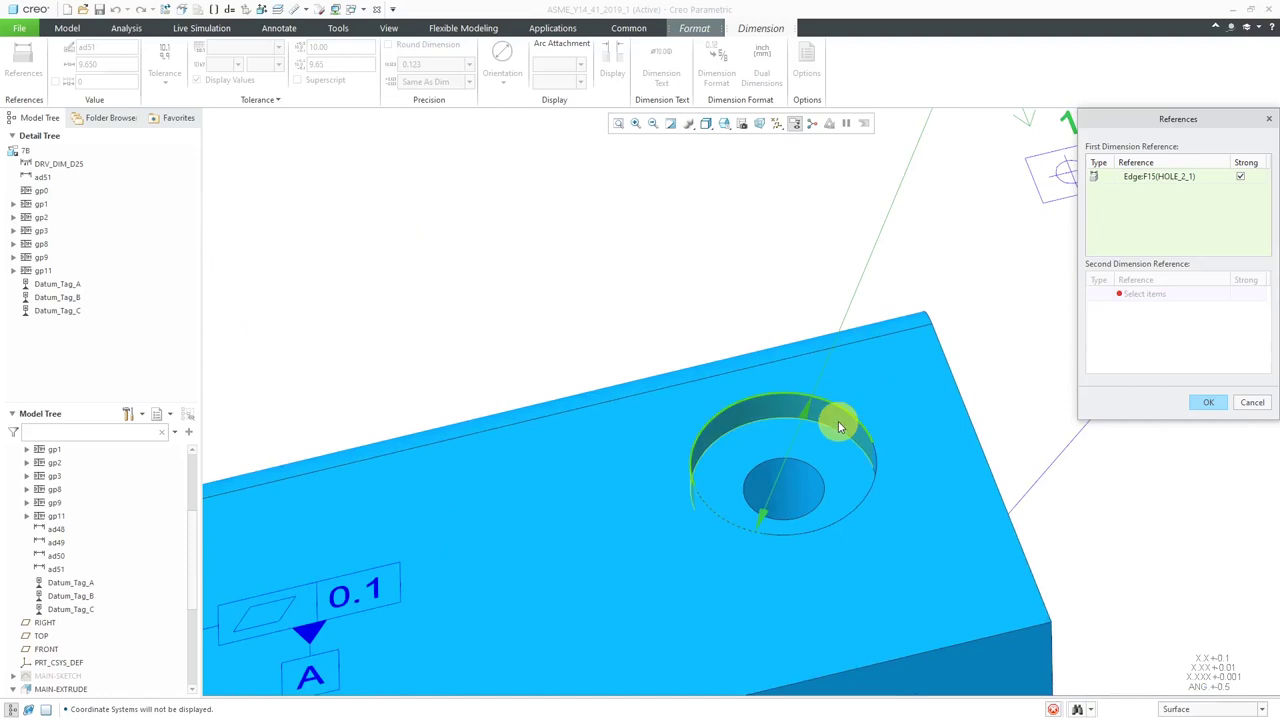
ctrl+click(837, 424)
ctrl+click(833, 450)
ctrl+click(809, 472)
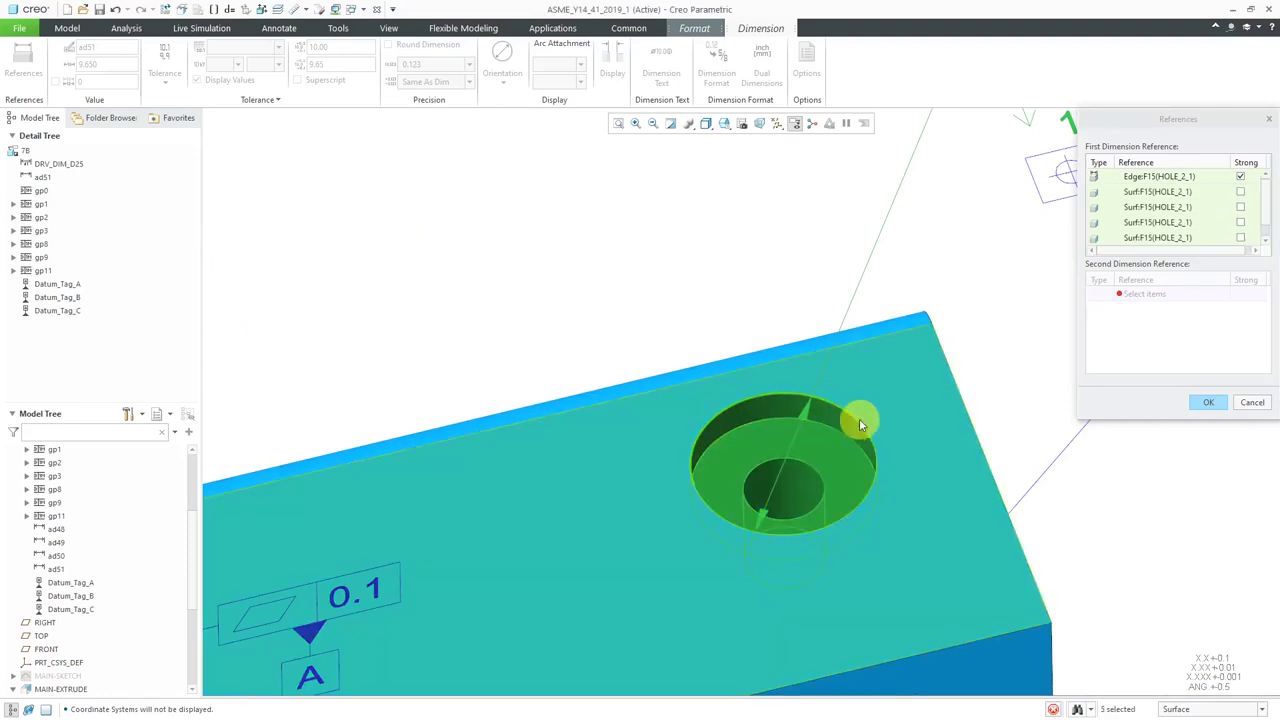
- Add the counterbore wall, floor and bore surfaces of the other M5 hole to the 2X M5X0.8-4h dimension's references and accept them
scroll(860, 418, down, 3)
scroll(537, 551, up, 2)
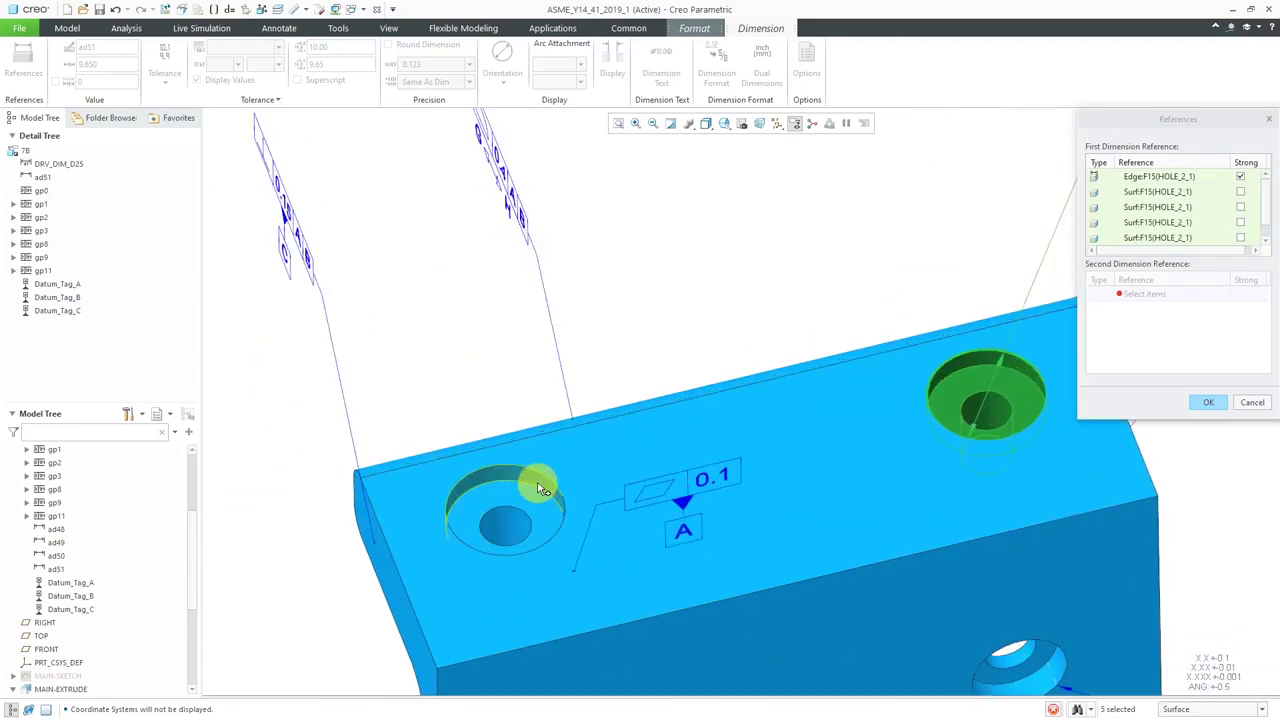
ctrl+click(523, 496)
ctrl+click(506, 523)
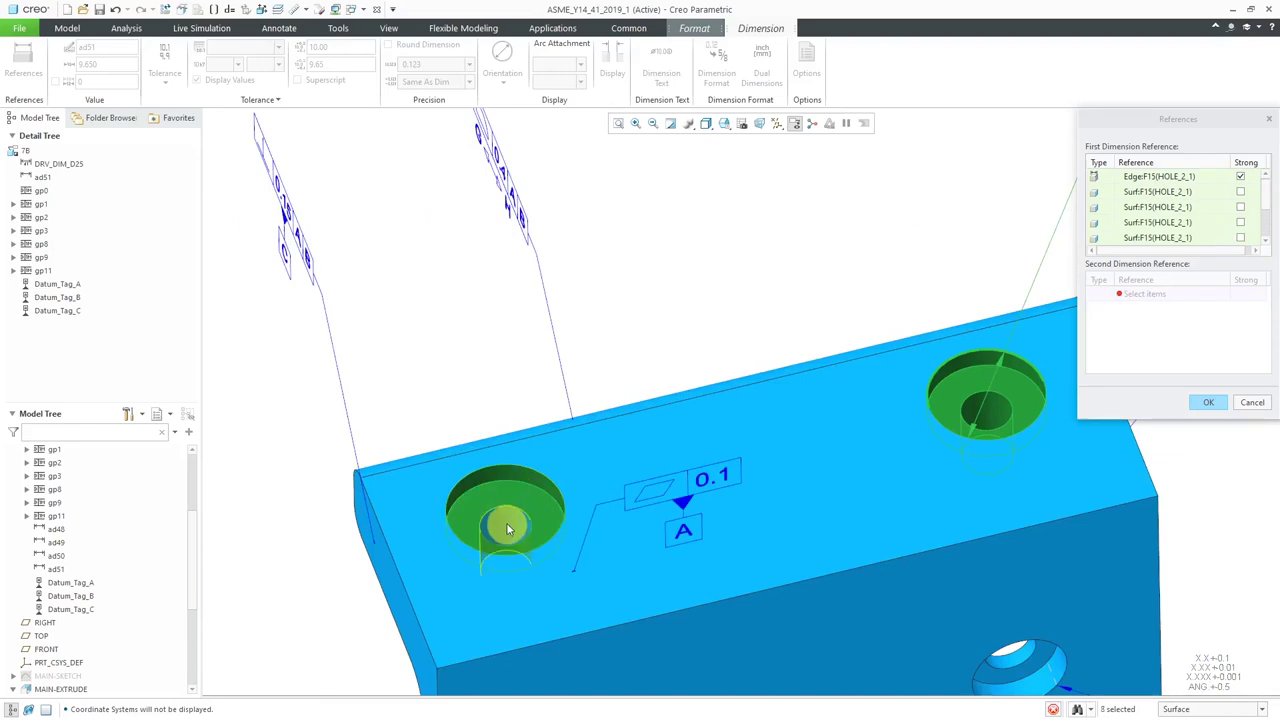
click(1208, 402)
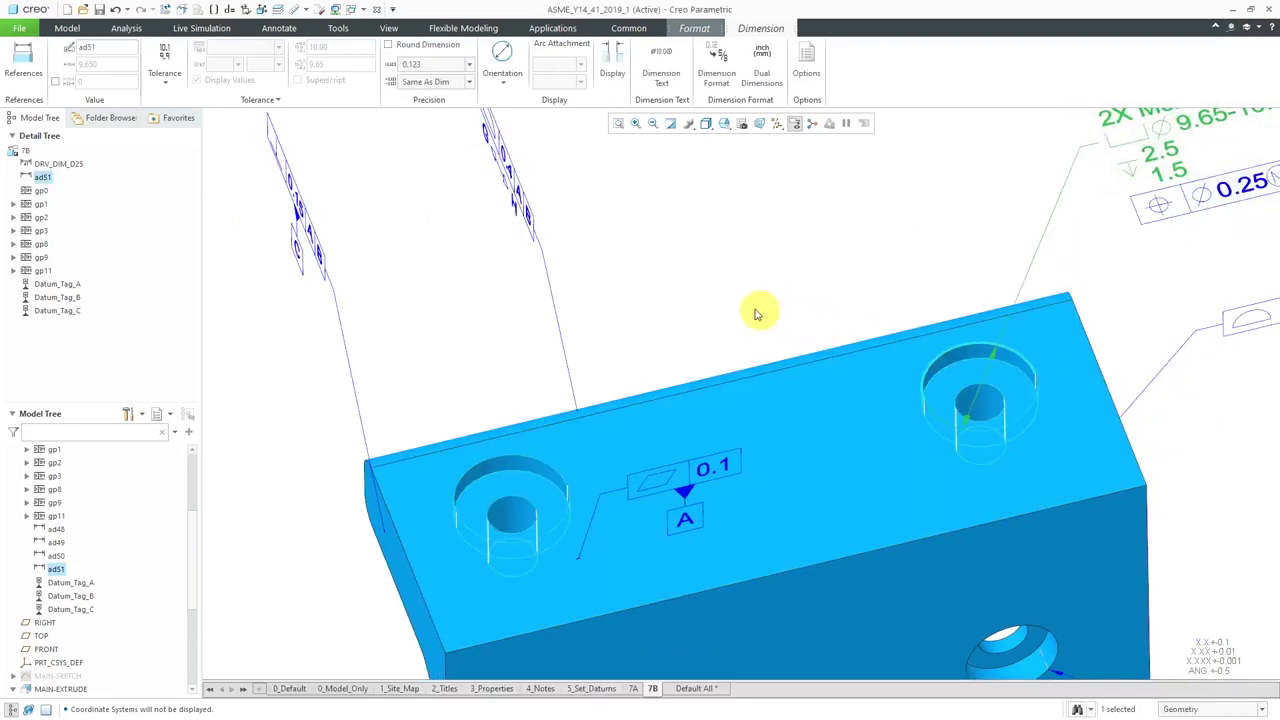
- Add the L-shaped end face of the bracket to the references of datum feature symbol C
scroll(600, 407, down, 3)
mouse_move(594, 394)
middle_down()
mouse_move(623, 366)
mouse_move(608, 396)
middle_up()
click(462, 388)
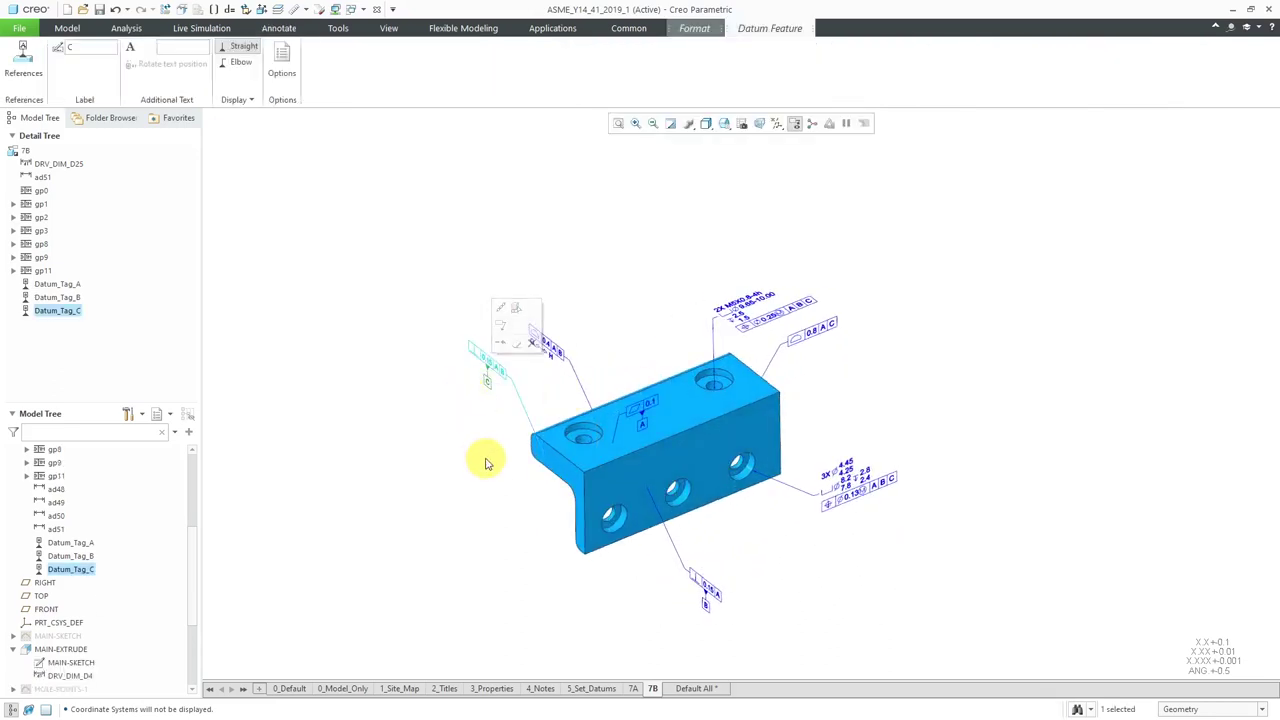
click(26, 62)
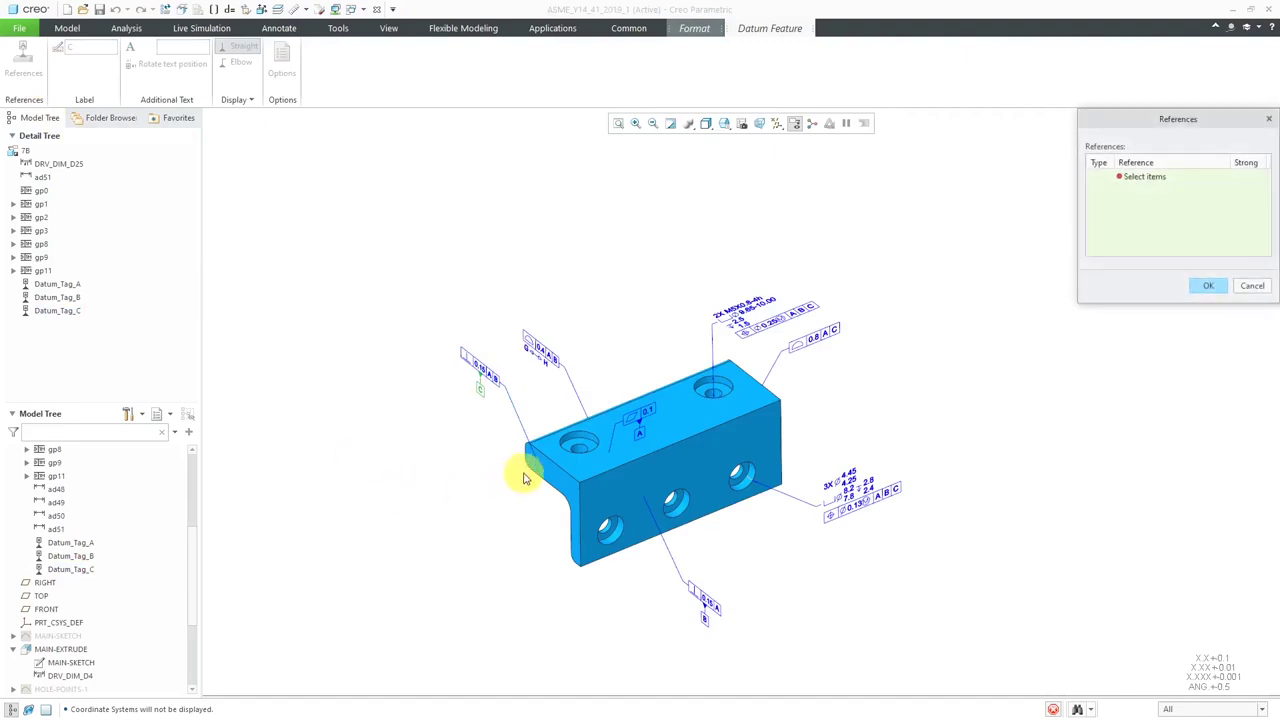
click(556, 480)
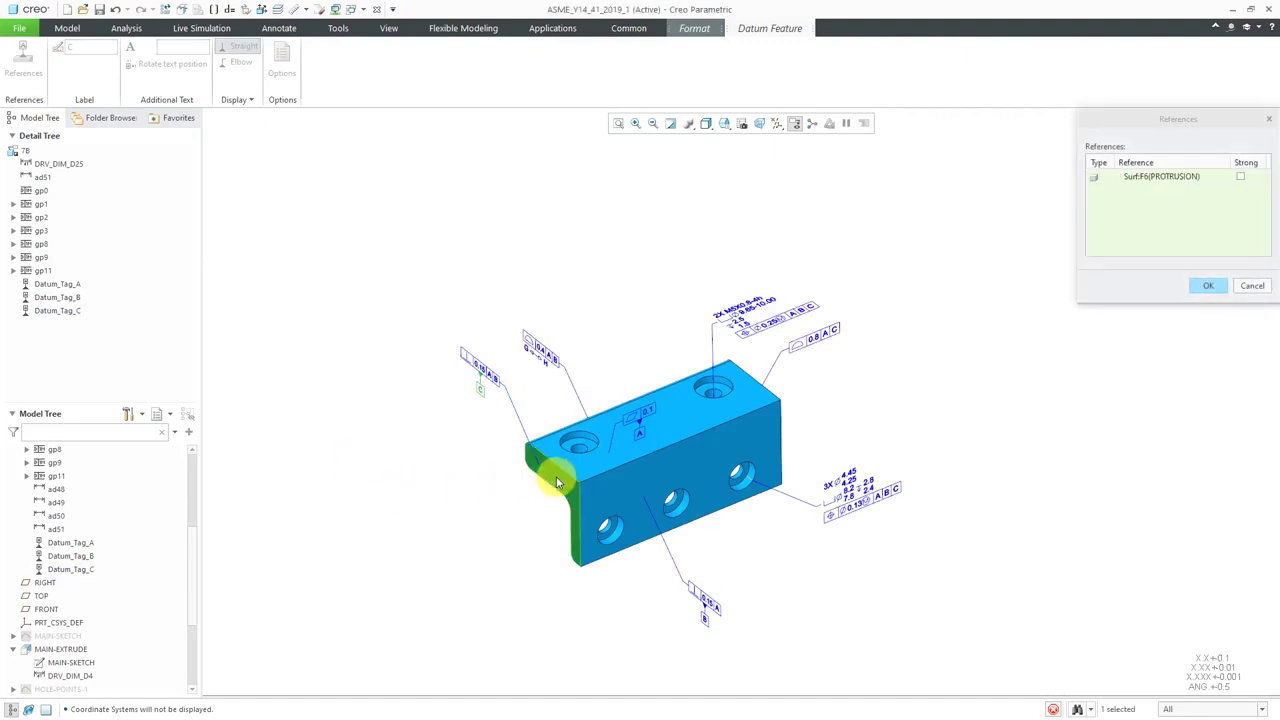
click(1210, 287)
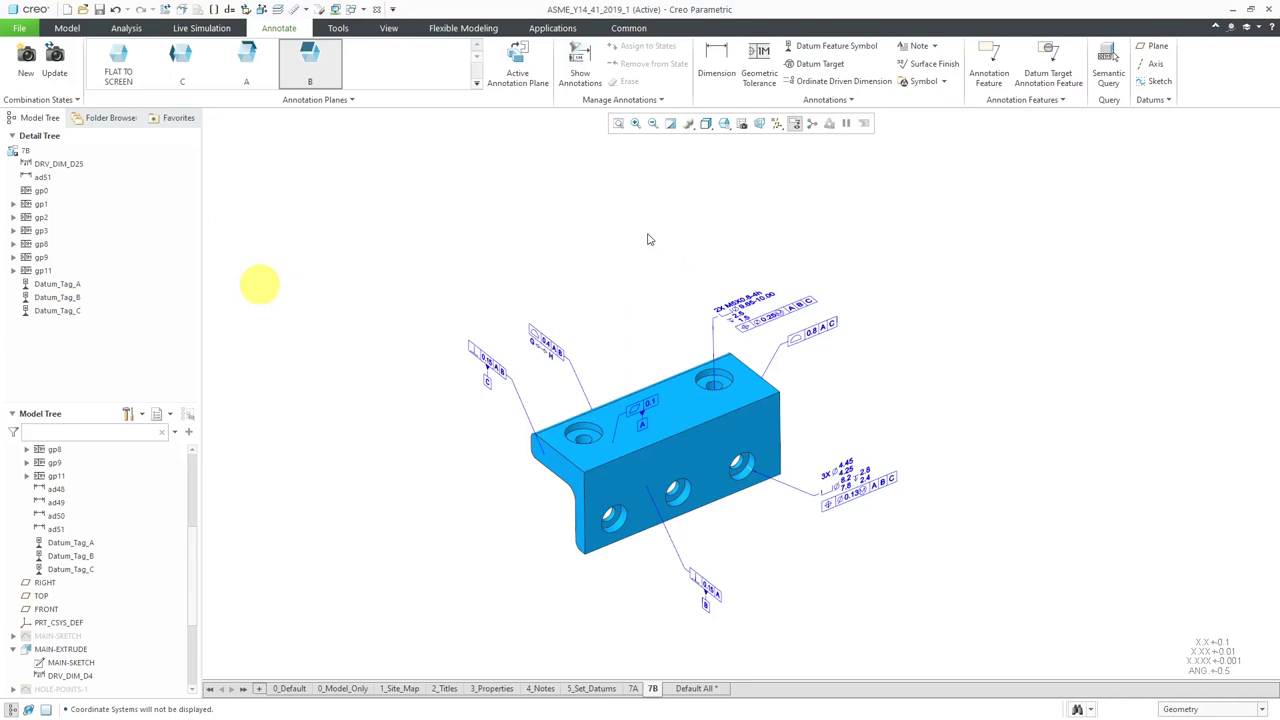
click(758, 88)
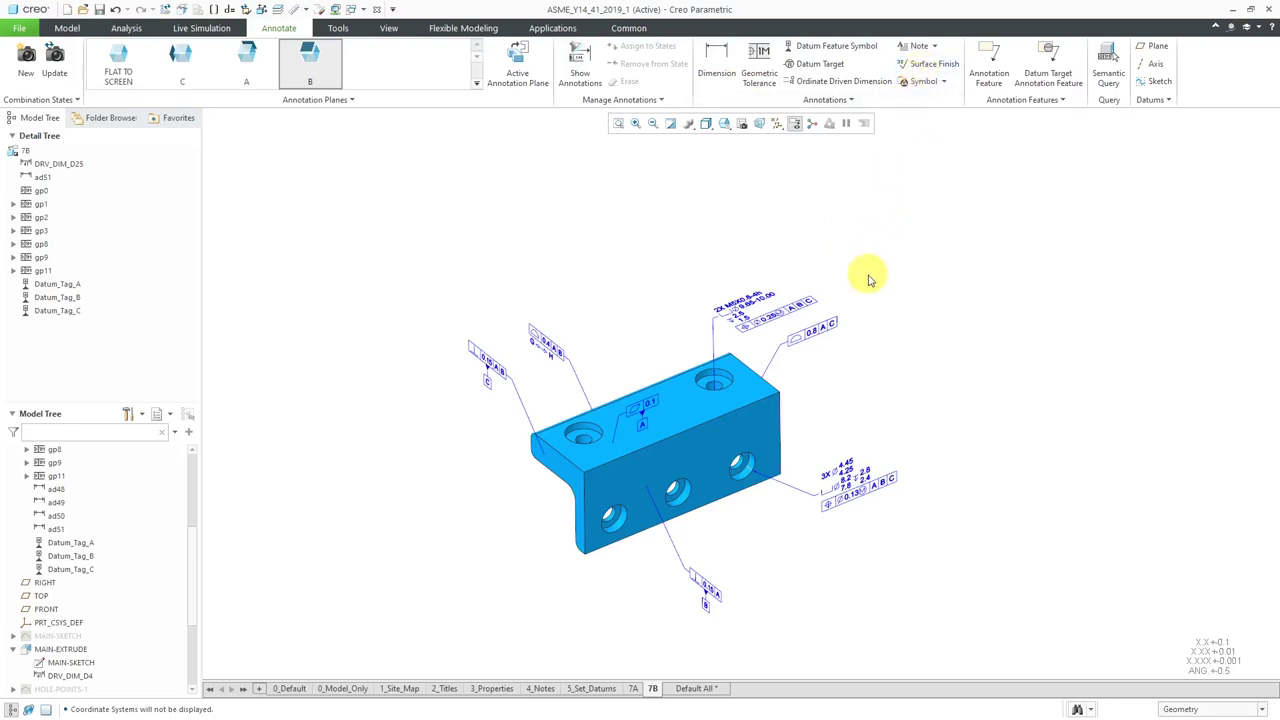
click(309, 62)
mouse_move(705, 368)
middle_down()
mouse_move(657, 357)
mouse_move(637, 306)
mouse_move(652, 417)
middle_up()
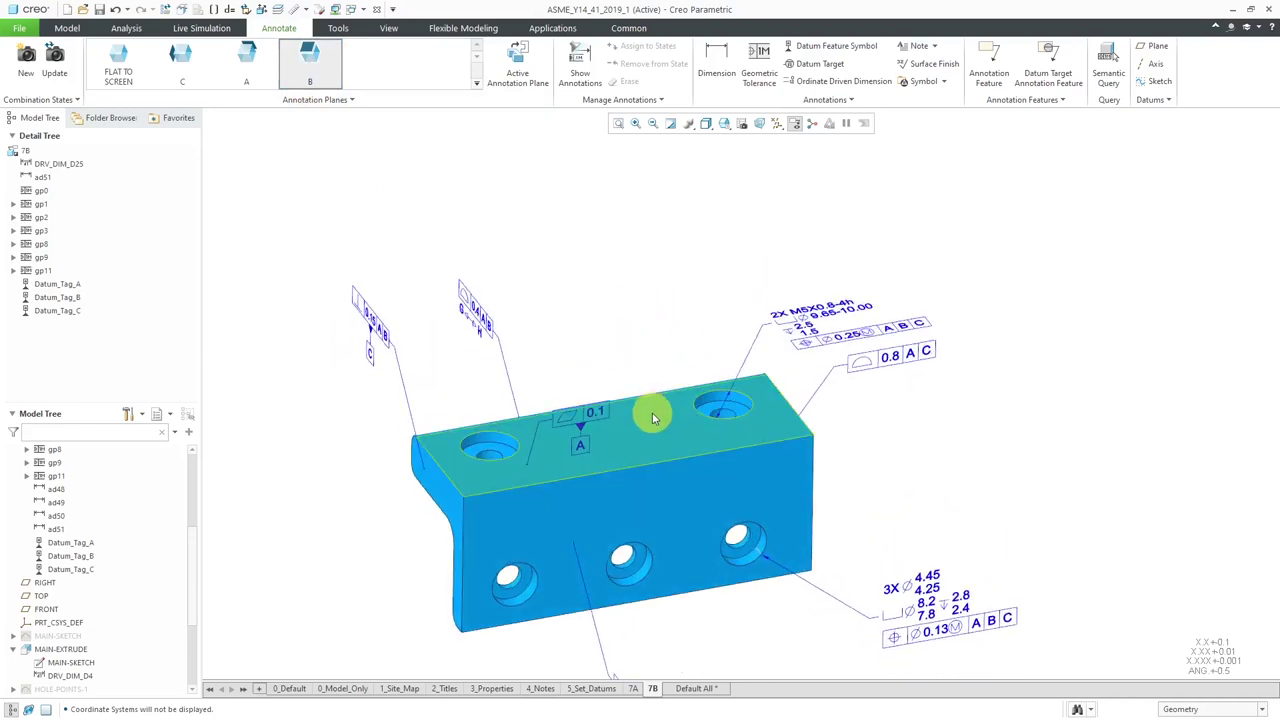
key(ctrl+g)
- Start a surface finish annotation using the standard1.sym symbol from the machined surface finish library
click(925, 64)
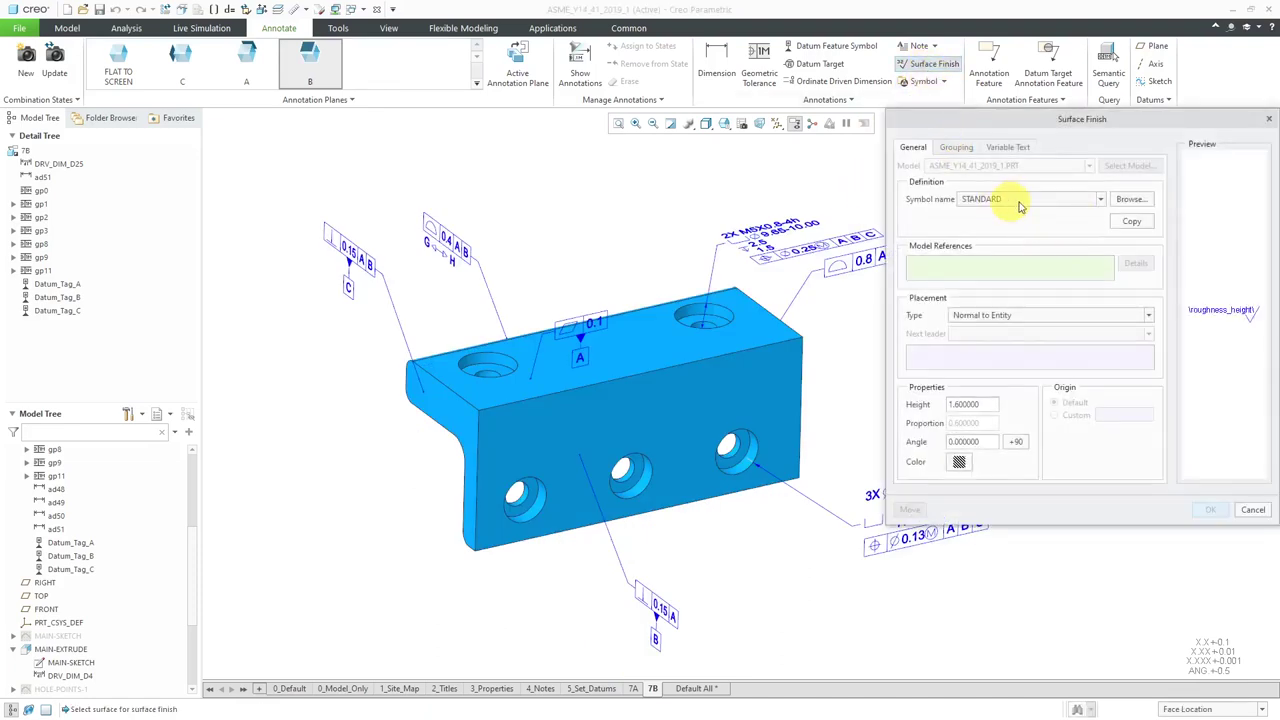
click(1131, 199)
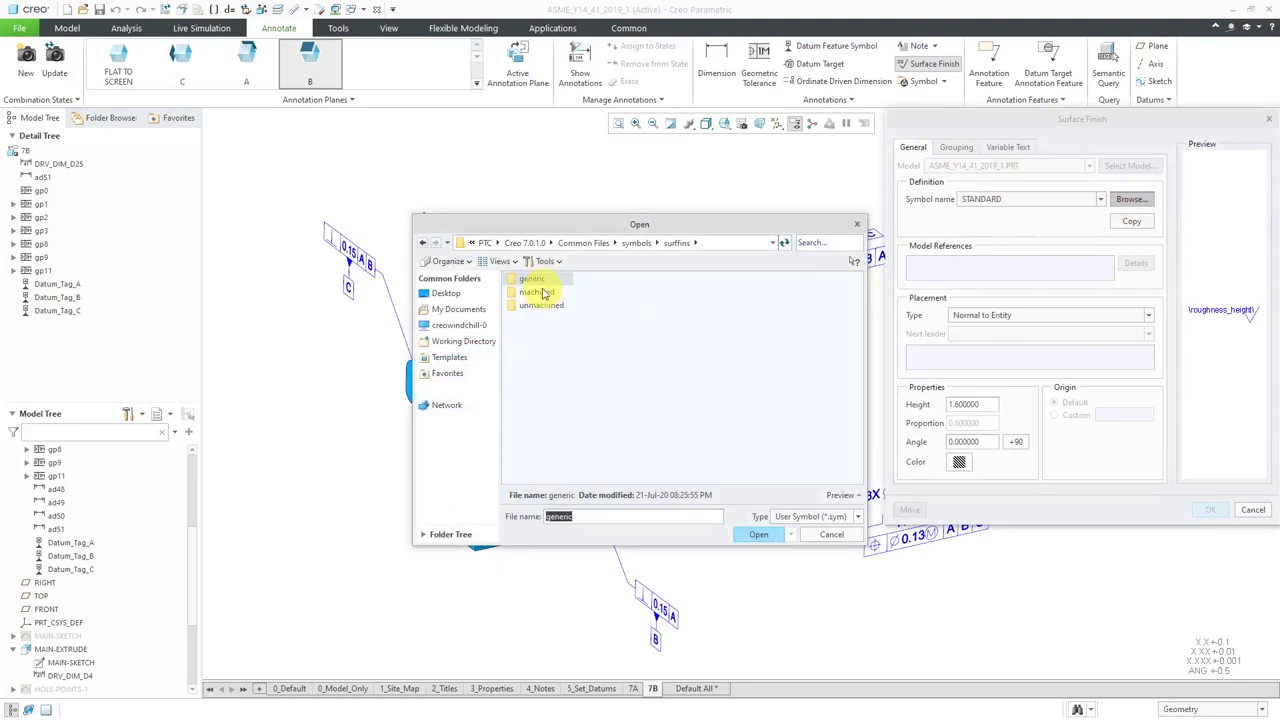
double_click(538, 293)
double_click(545, 292)
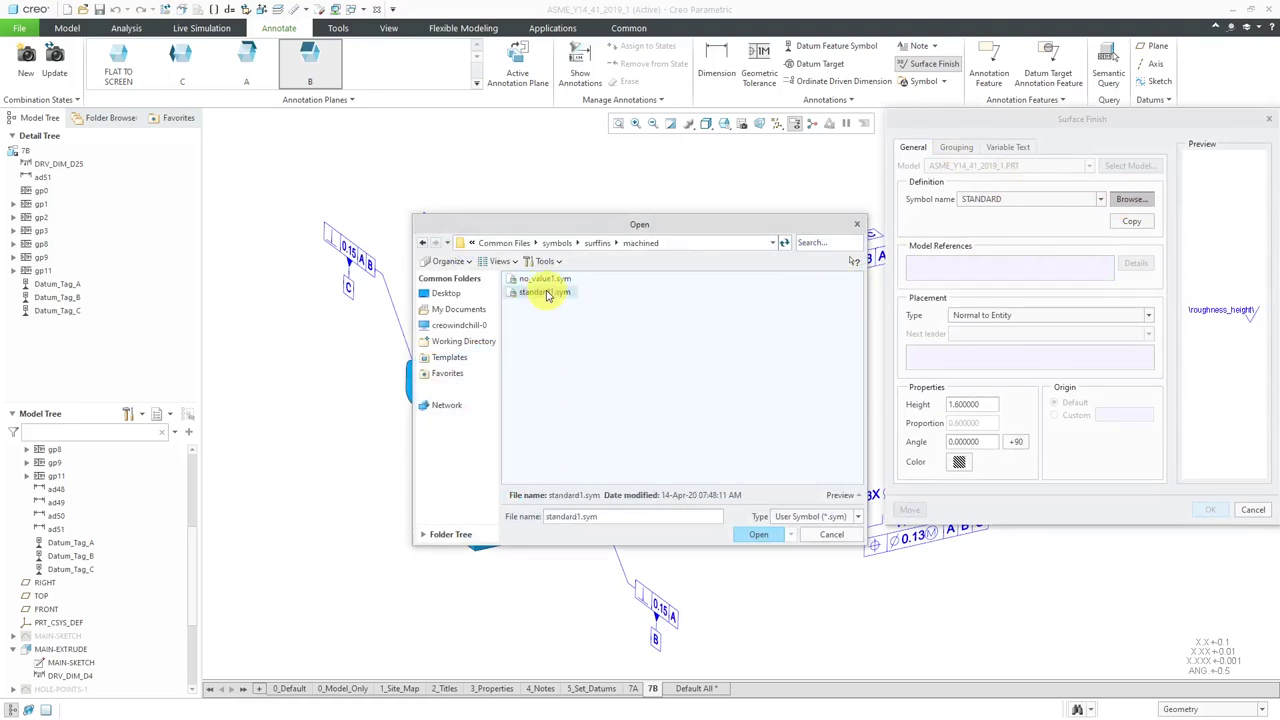
- Check the roughness_height variable text of the surface finish symbol and return to its general definition settings
click(1012, 148)
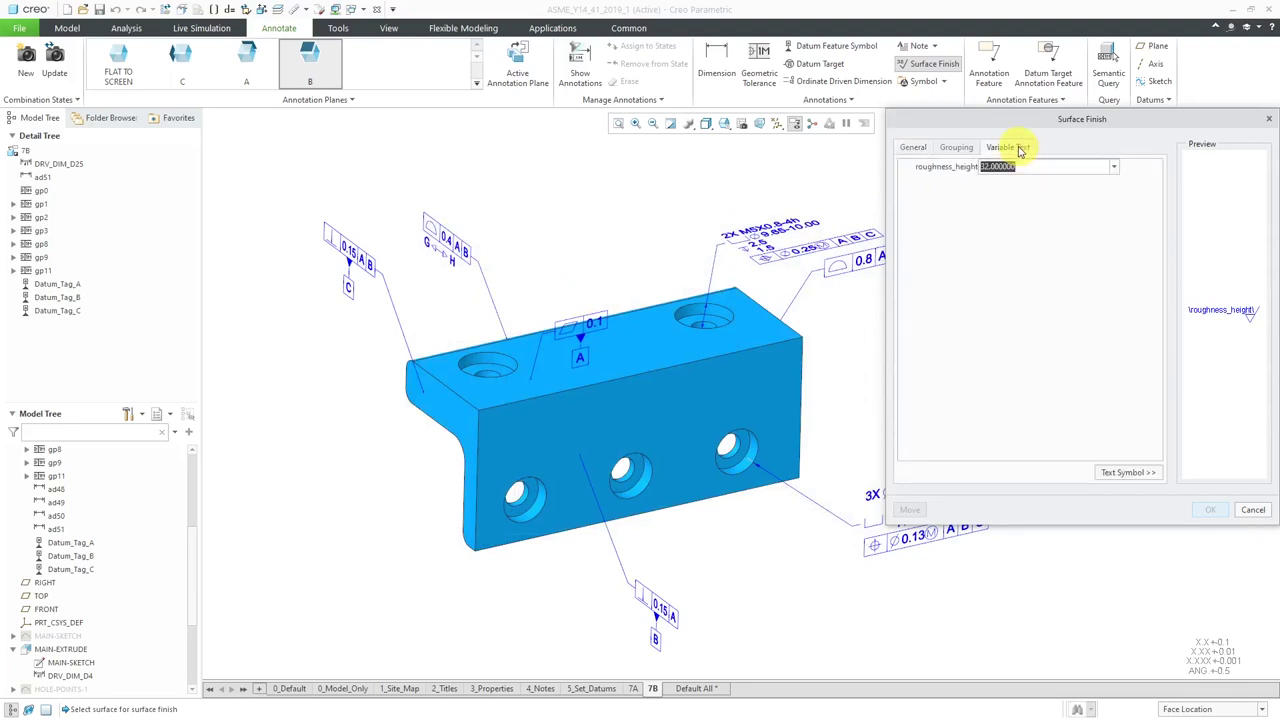
click(1113, 167)
click(1110, 166)
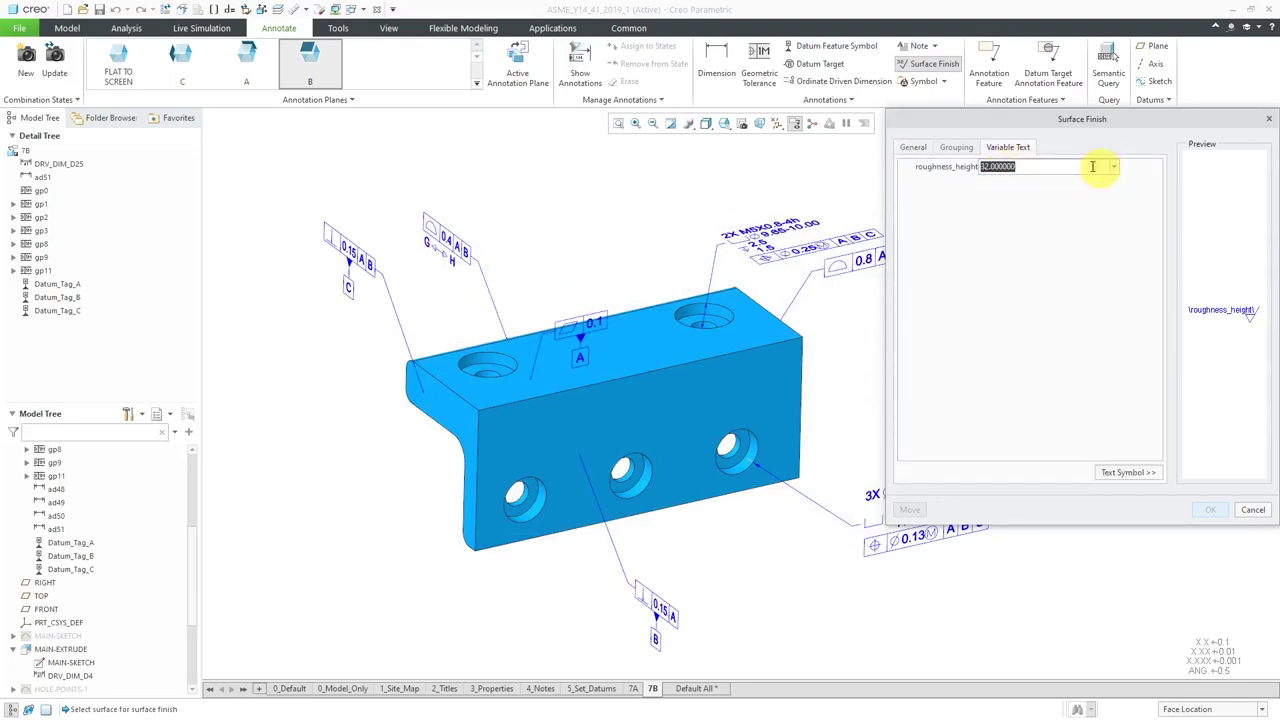
click(916, 148)
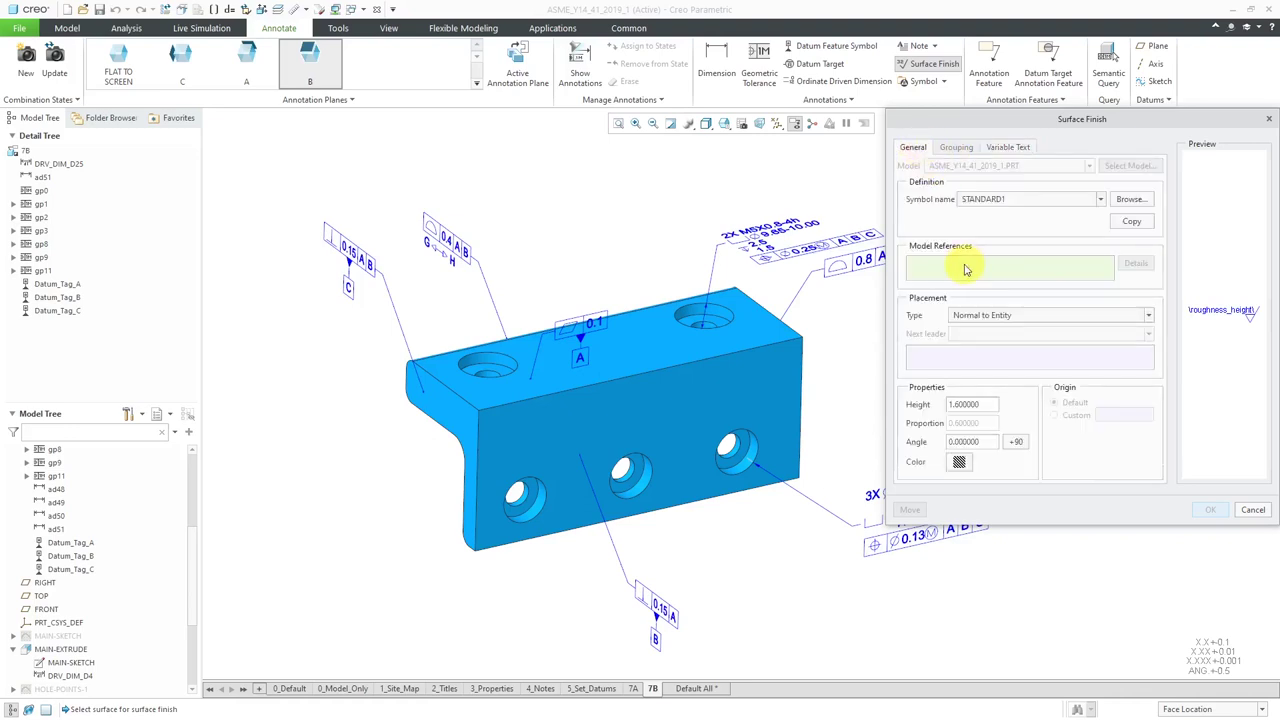
- Reference the surface finish to the bracket's top face, set placement to With Leaders, attach it there and place the symbol above the part
click(630, 344)
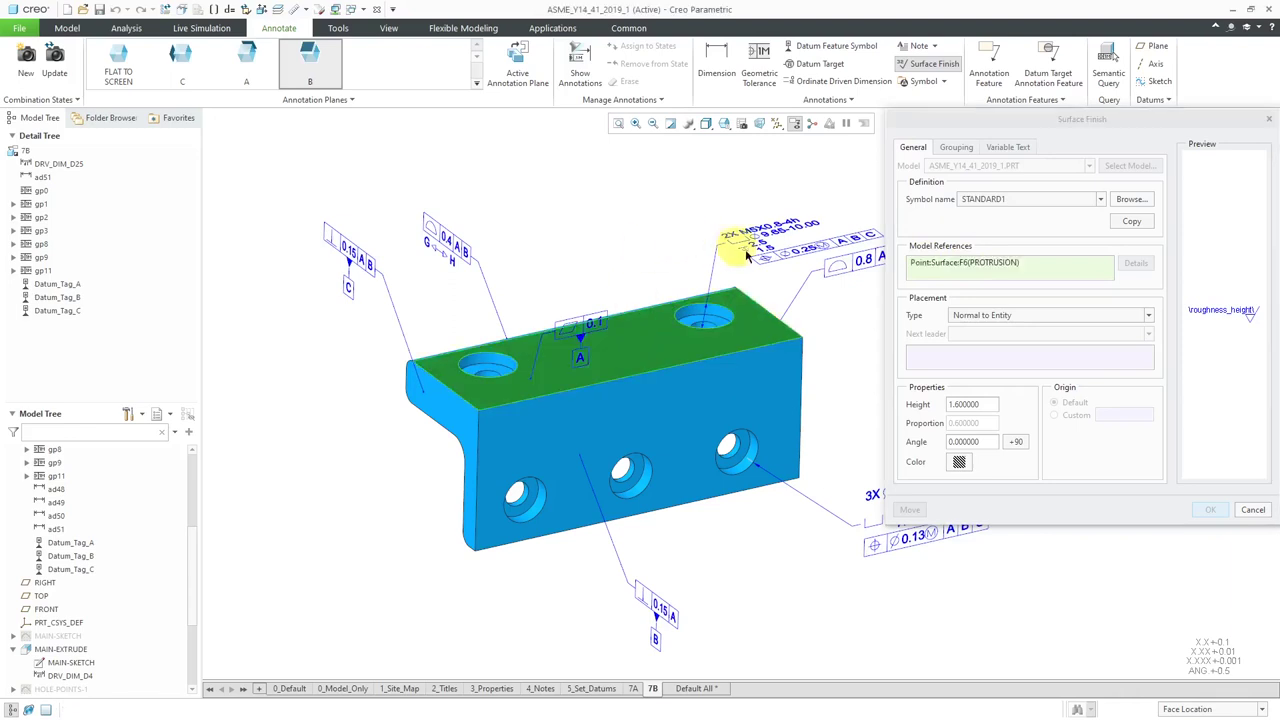
click(1016, 316)
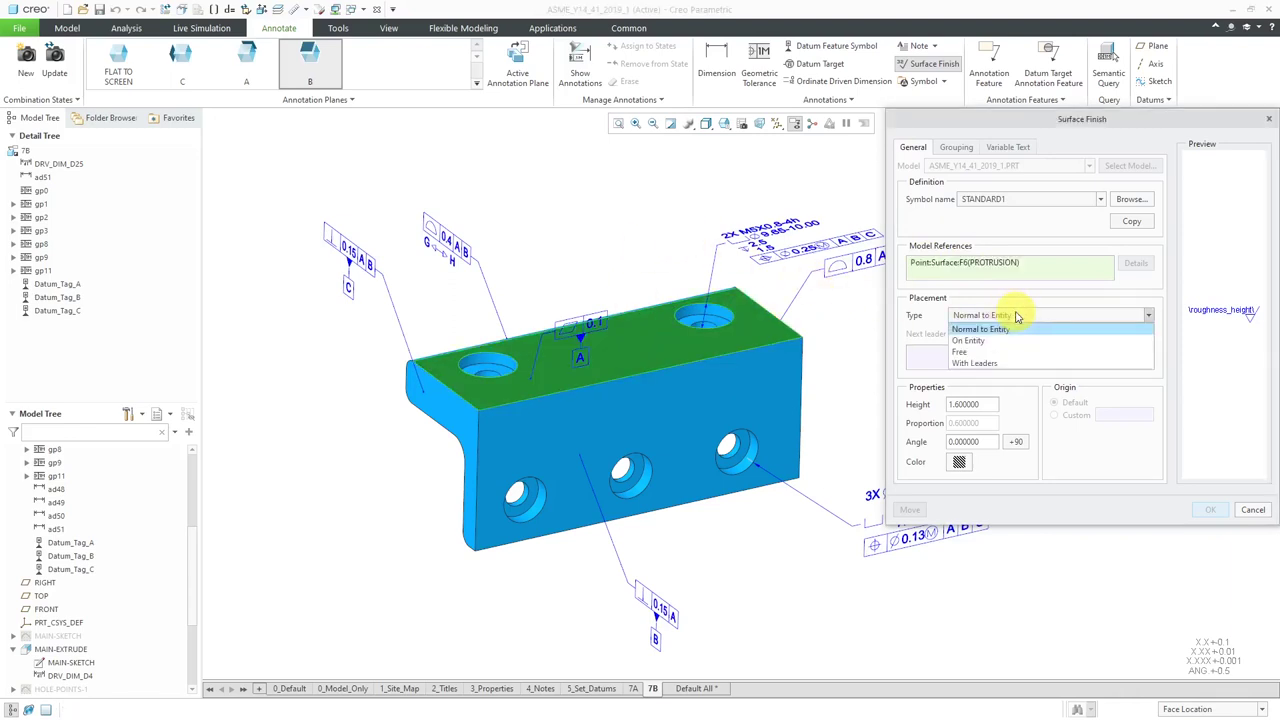
click(996, 364)
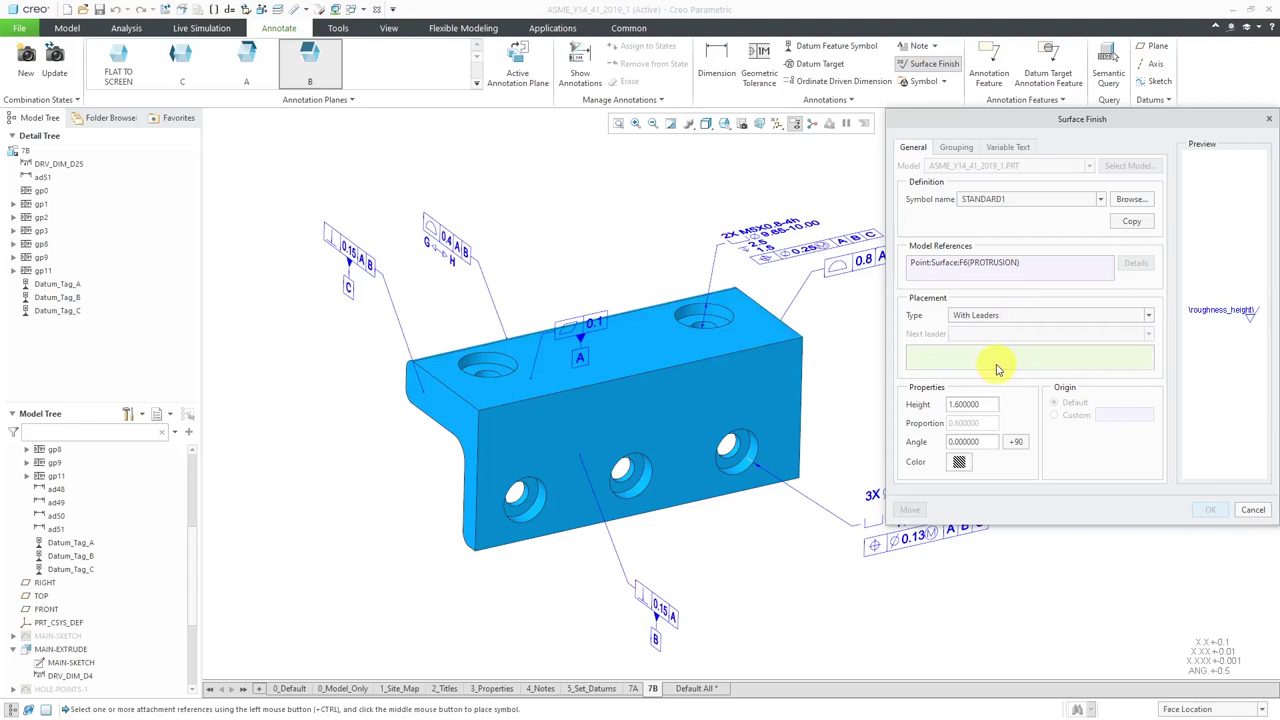
click(620, 342)
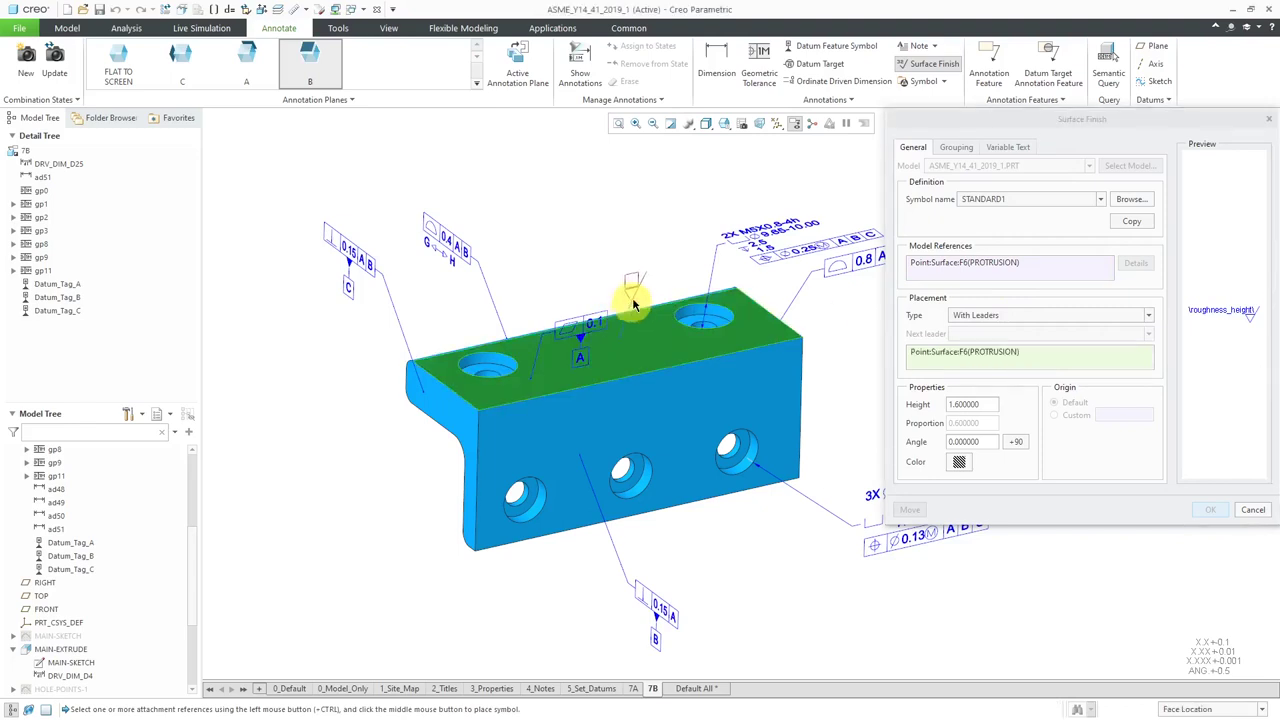
middle_click(640, 268)
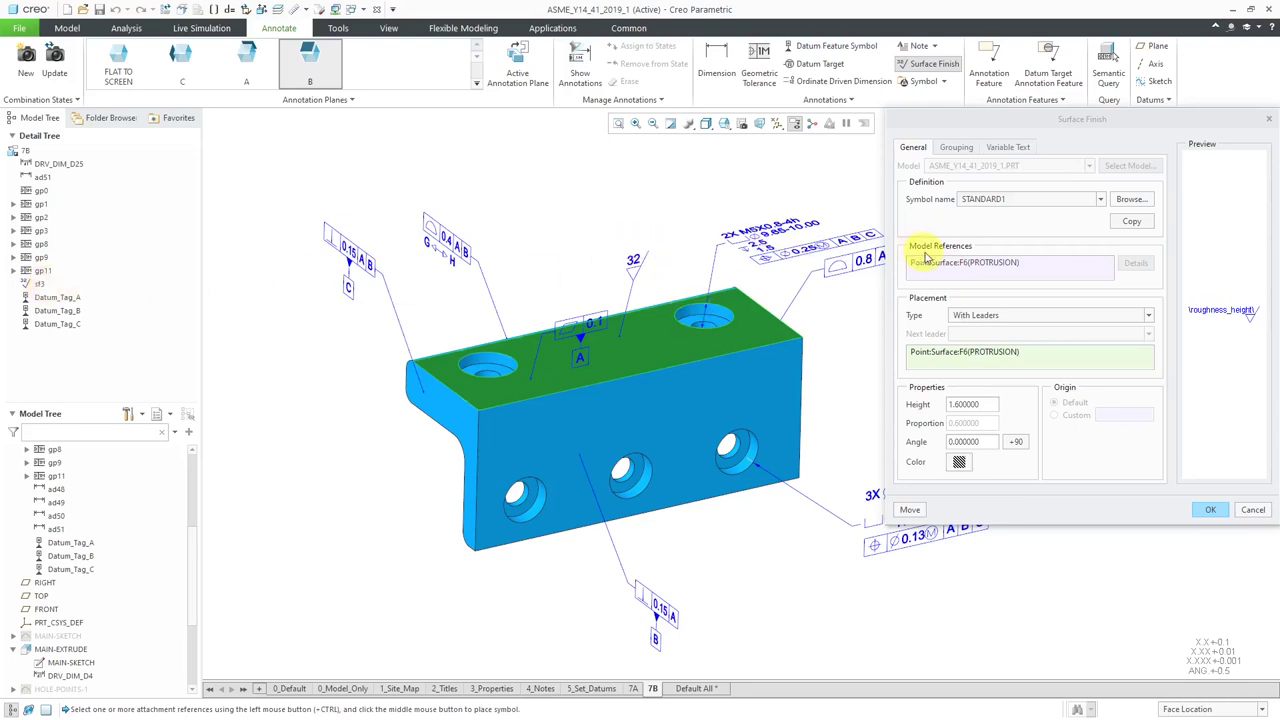
click(1212, 511)
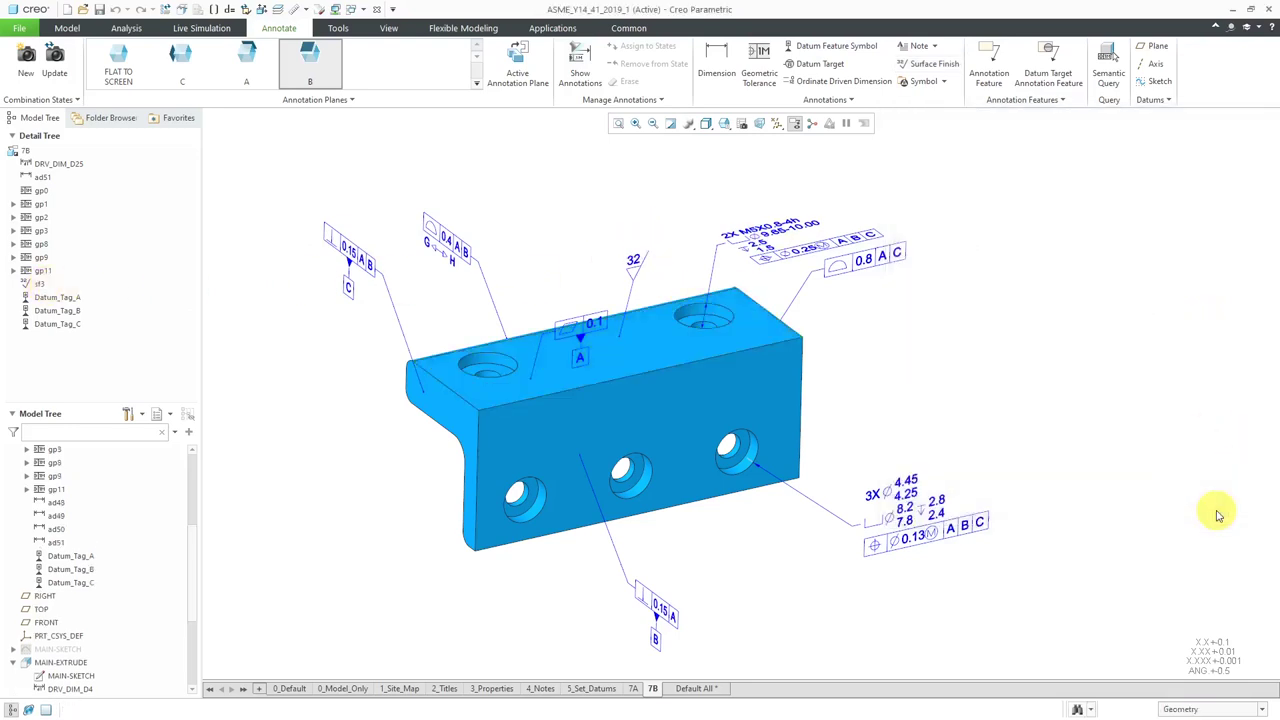
- Convert the surface finish symbol into an annotation feature, keeping the top face as its reference
click(636, 260)
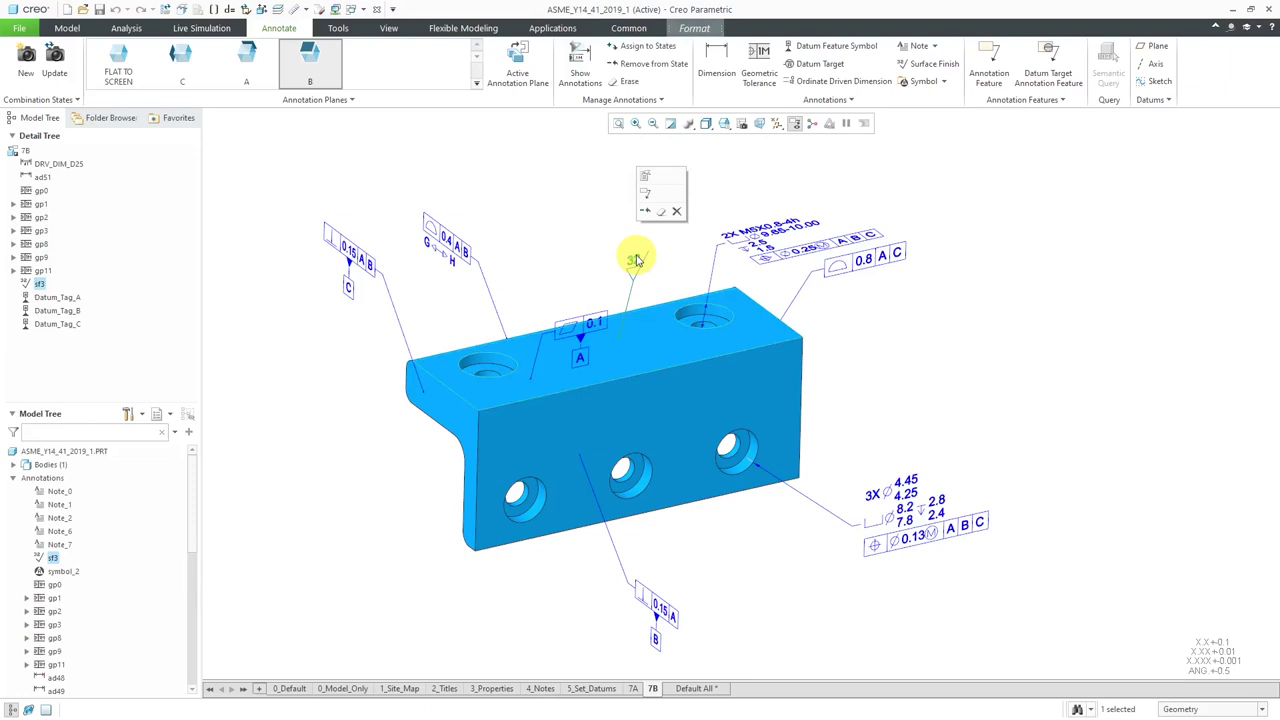
click(647, 198)
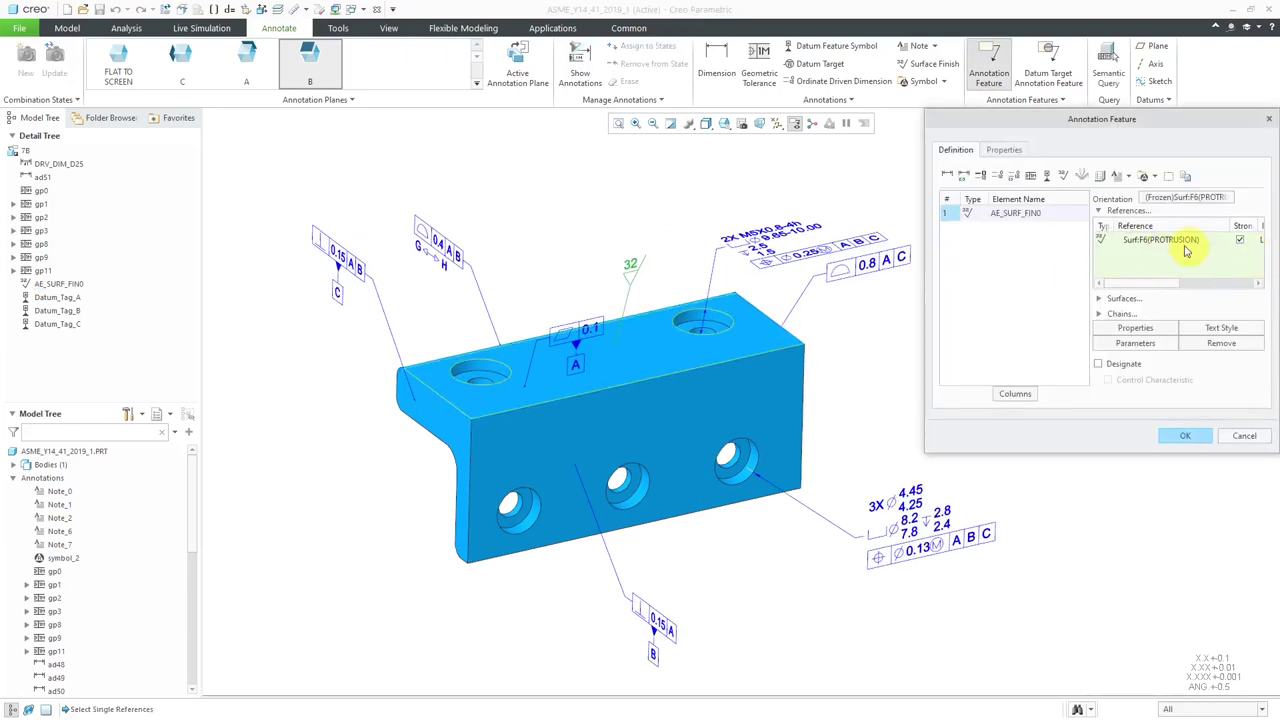
click(1166, 245)
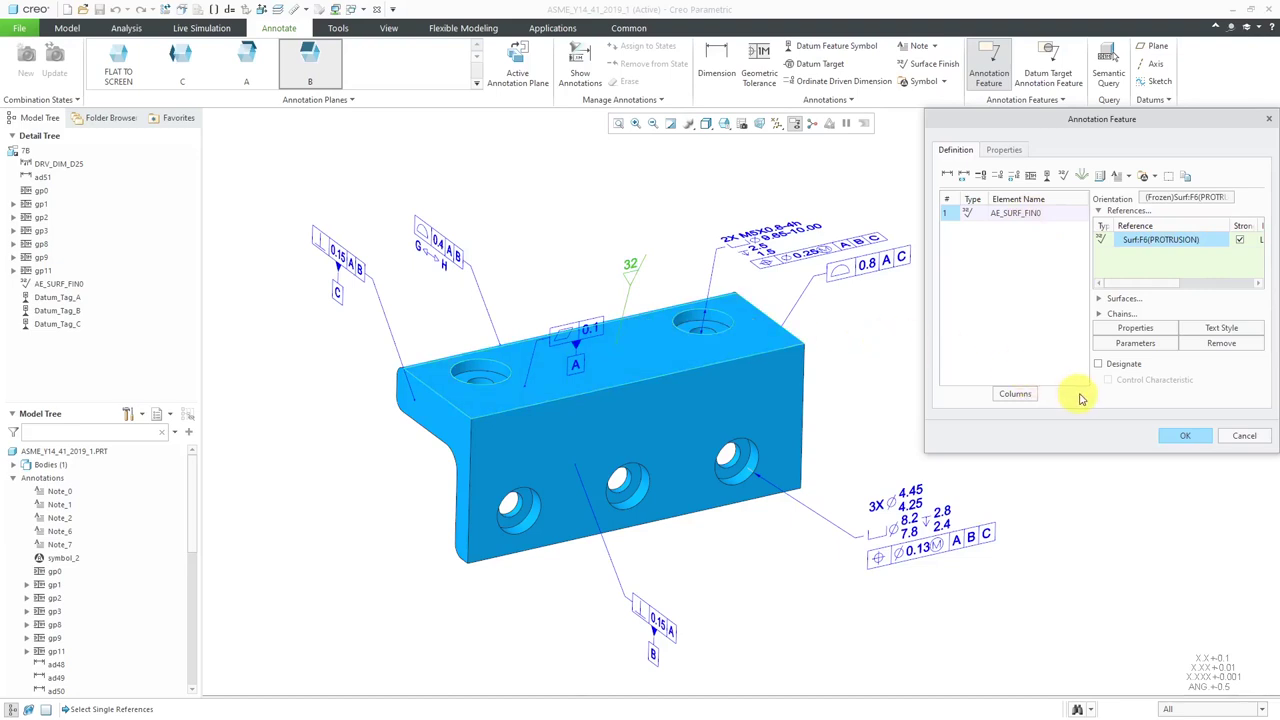
click(1189, 438)
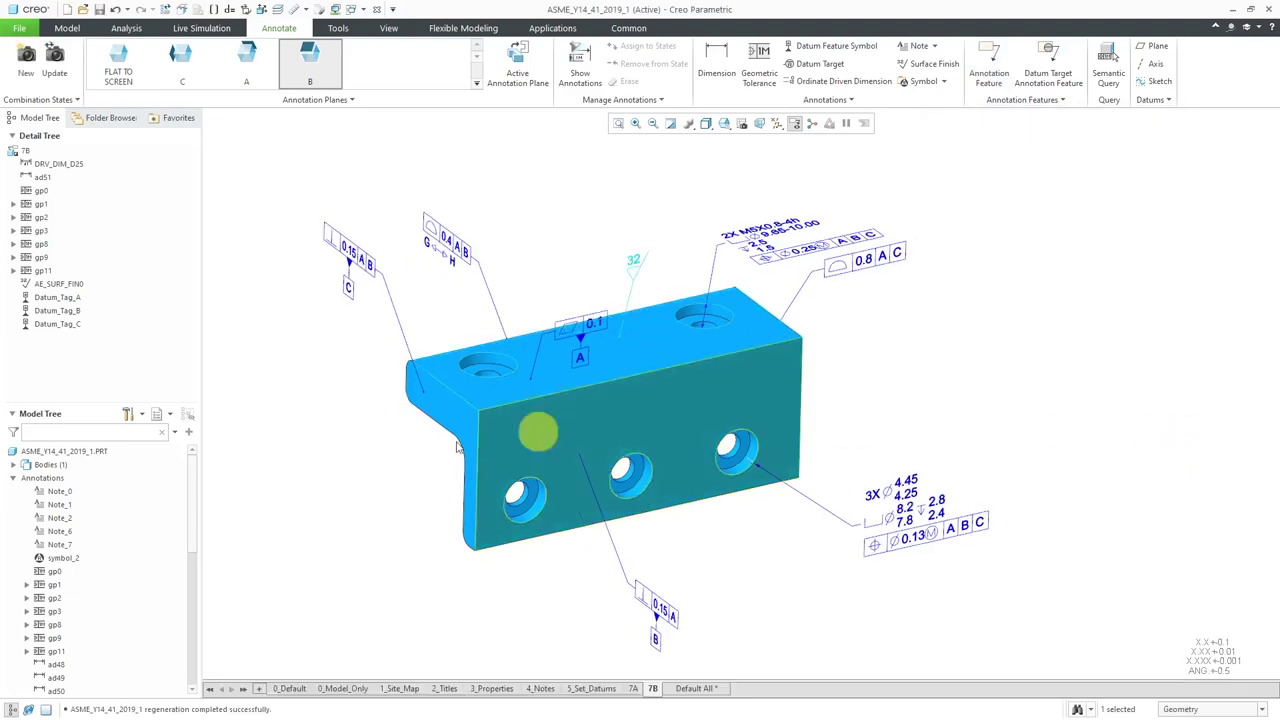
- Move the new surface finish annotation feature to the model tree's footer and expand the footer
scroll(137, 525, down, 10)
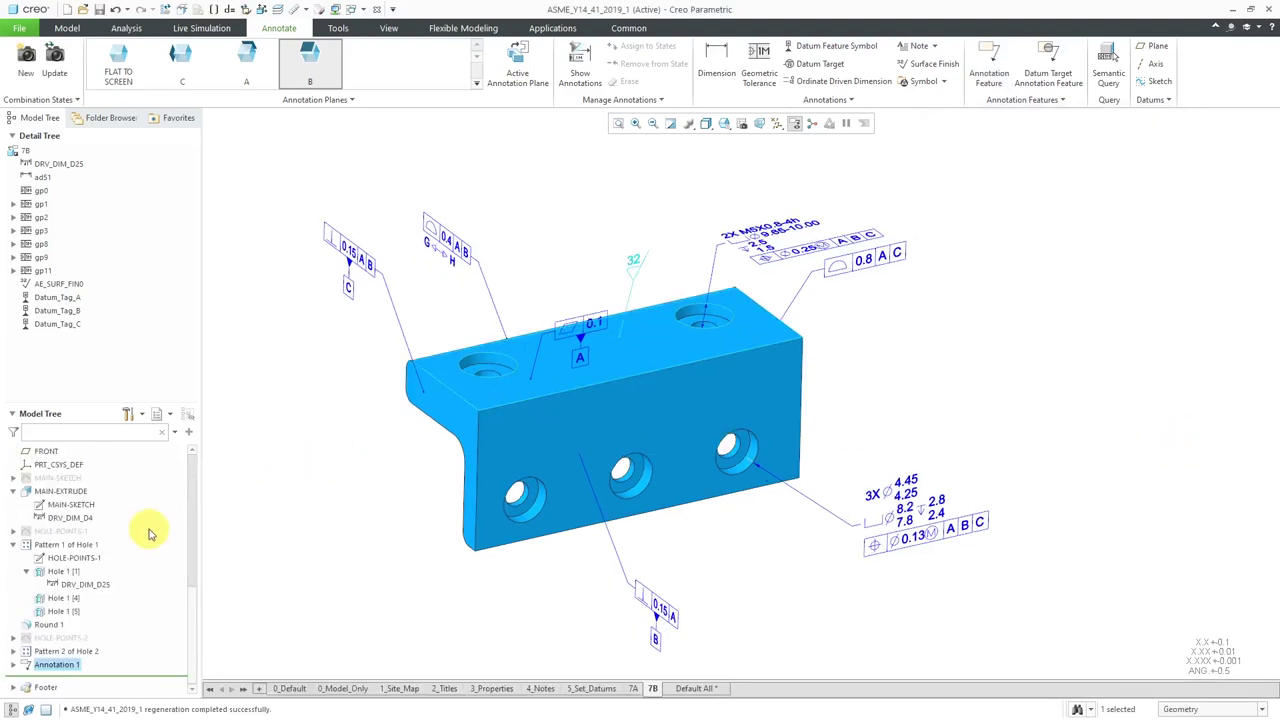
click(14, 665)
scroll(70, 648, down, 1)
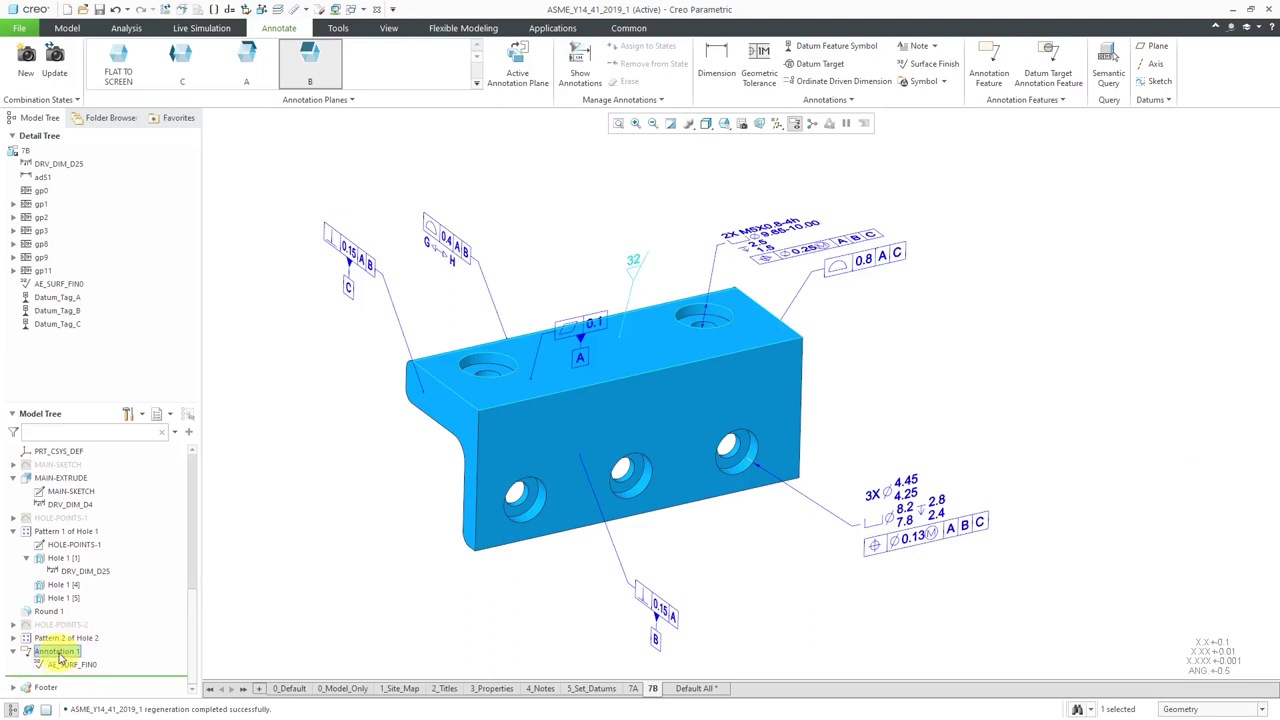
right_click(60, 657)
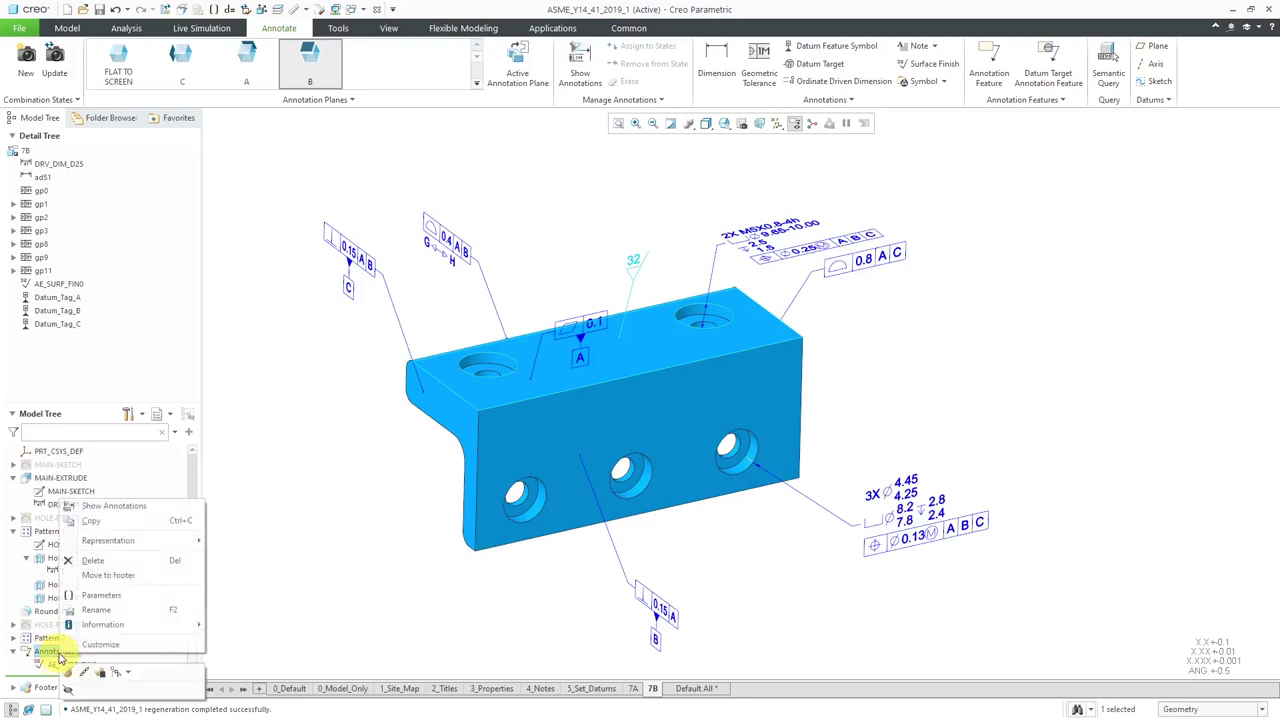
click(112, 576)
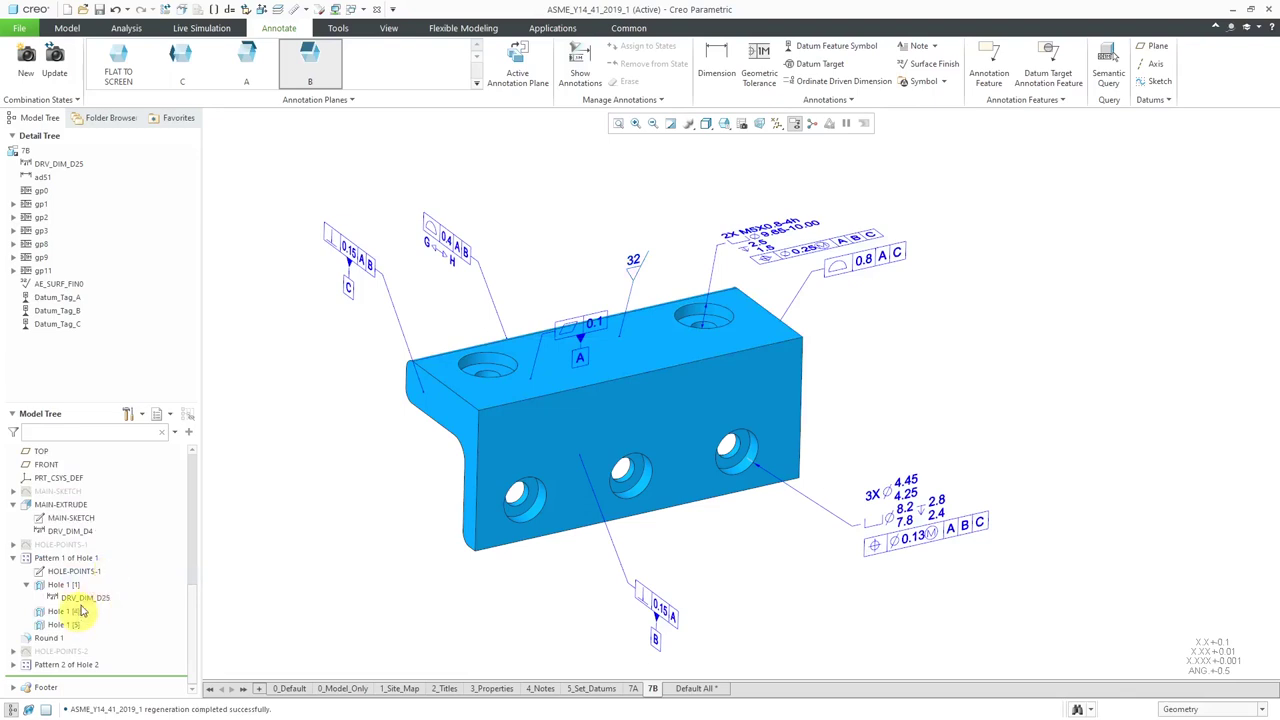
click(12, 688)
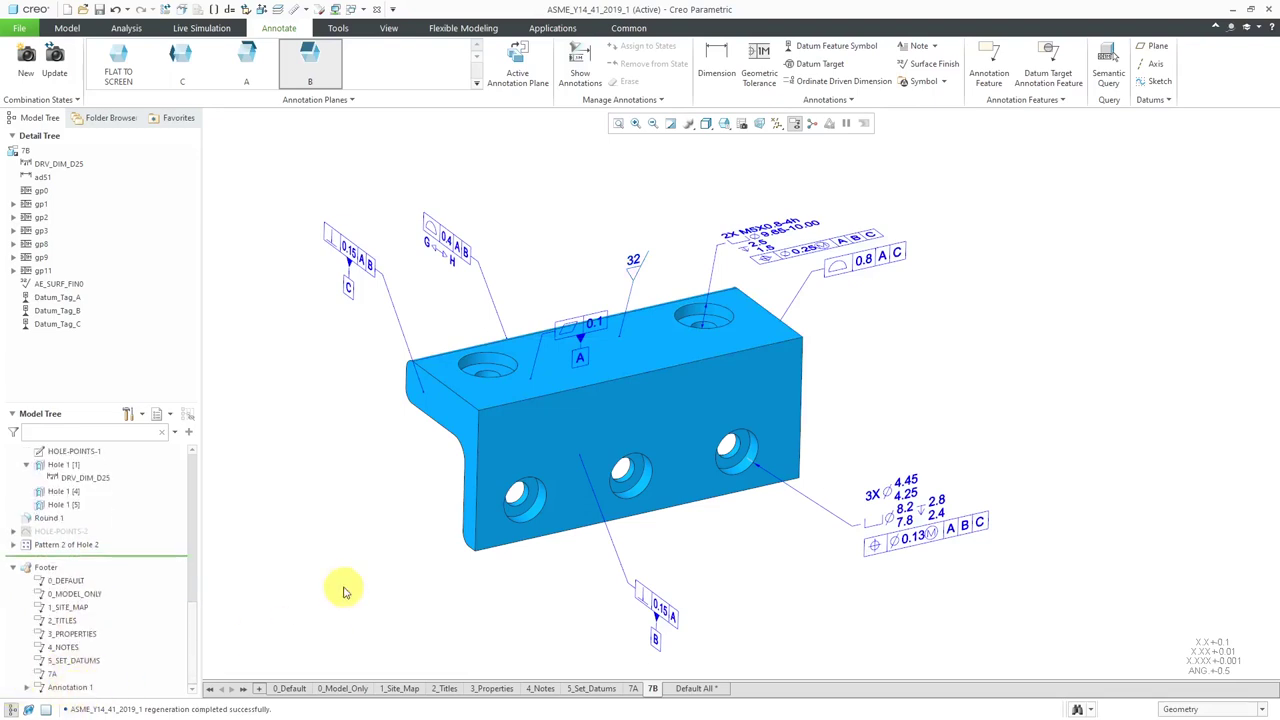